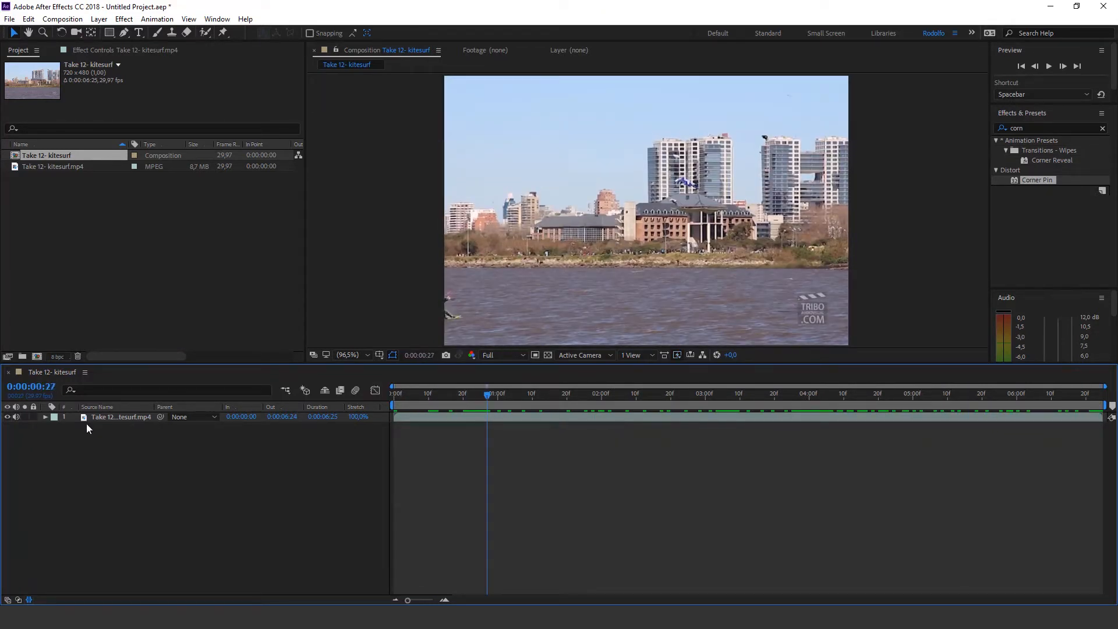
Examine the Transform and Audio property groups of the kitesurf video layer, including its audio waveform
{"action": "left_click", "coordinate": [44, 416]}
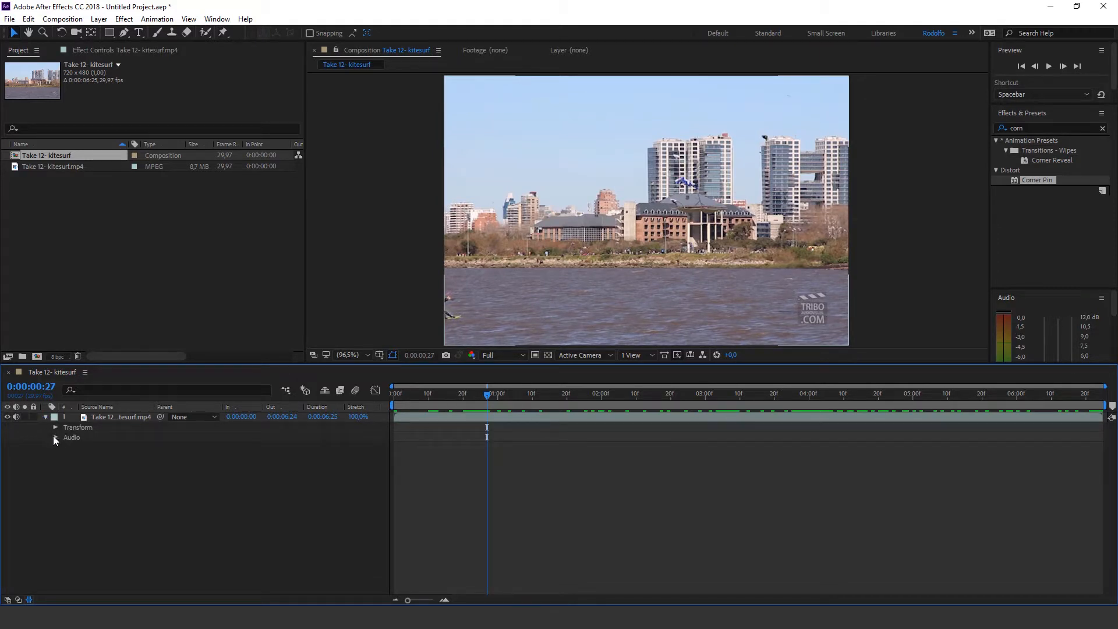
{"action": "left_click", "coordinate": [56, 428]}
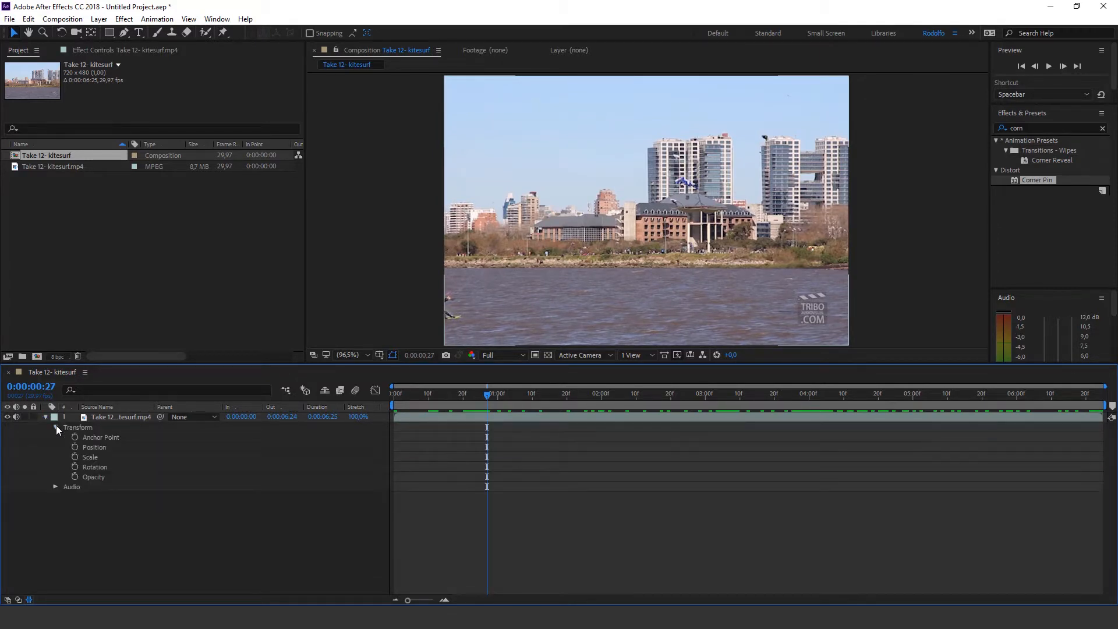
{"action": "left_click", "coordinate": [56, 427]}
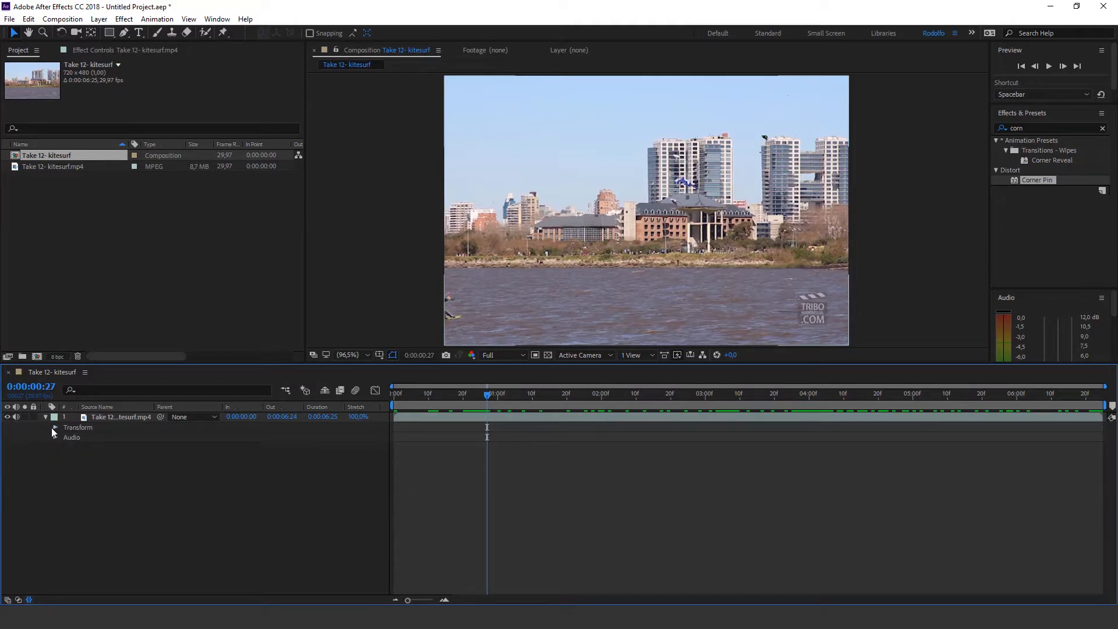
{"action": "left_click", "coordinate": [56, 438]}
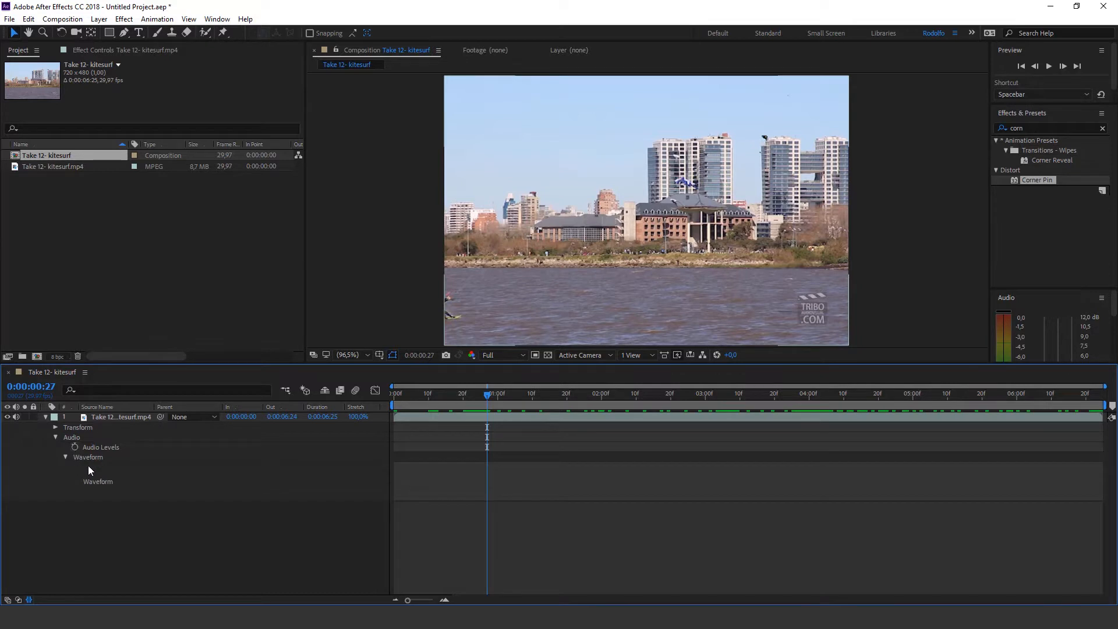
{"action": "left_click", "coordinate": [64, 457]}
{"action": "left_click", "coordinate": [56, 436]}
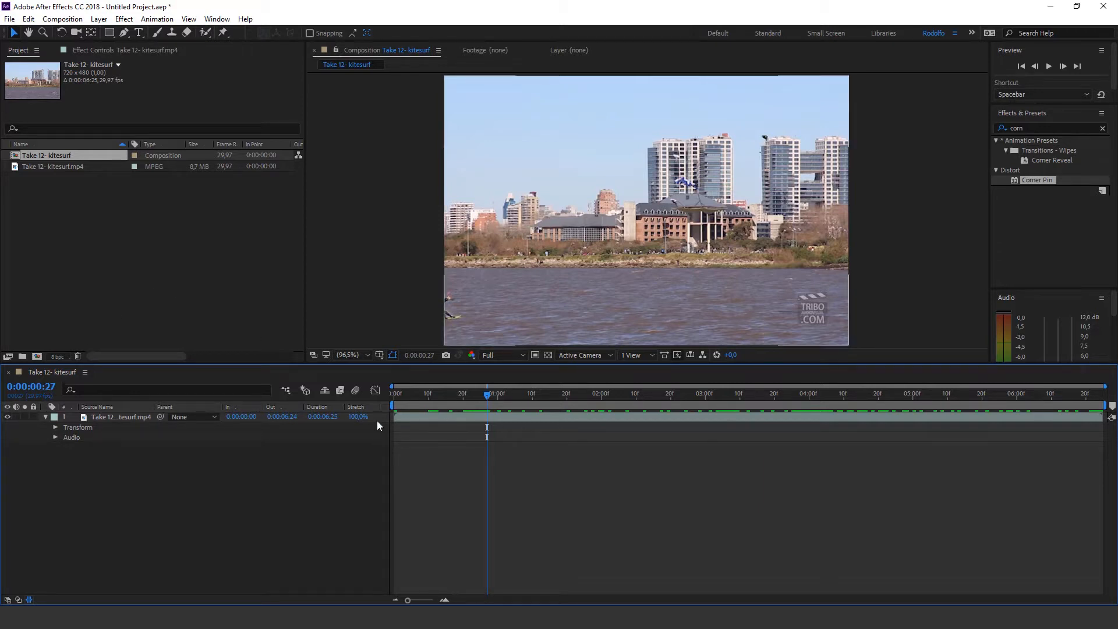
Expand the video layer's Transform properties at 0:00:00:21 and show the layer switches with the property values
{"action": "left_click", "coordinate": [55, 428]}
{"action": "left_click_drag", "start_coordinate": [495, 396], "coordinate": [467, 396]}
{"action": "left_click", "coordinate": [128, 418]}
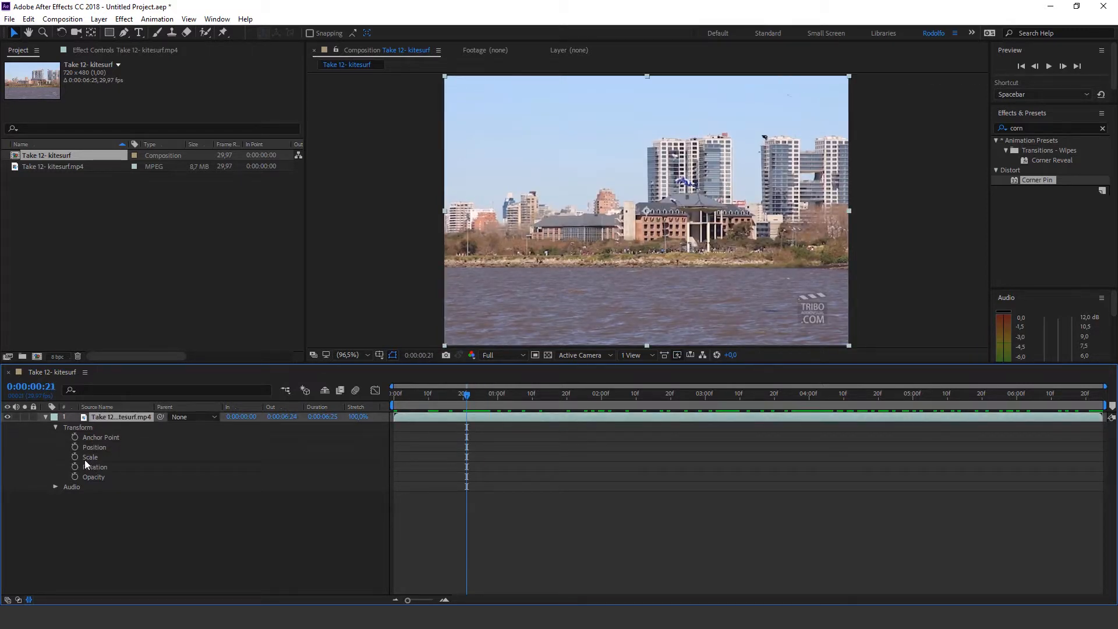
{"action": "left_click", "coordinate": [9, 600]}
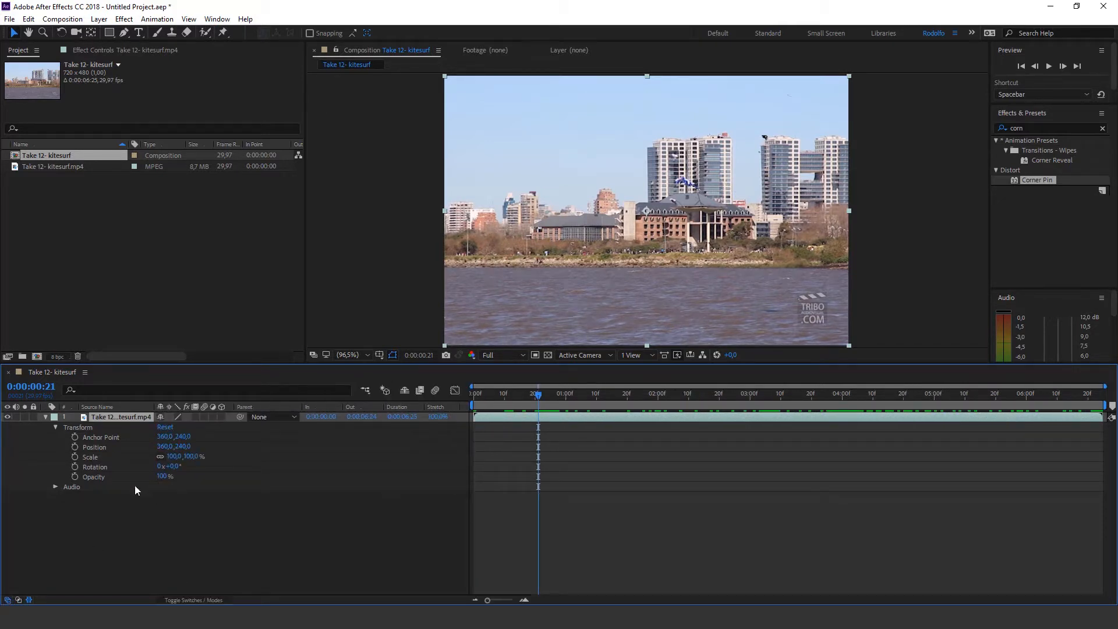
Scale the video layer down to 39% and move it to position 326.7, 287.1
{"action": "left_click", "coordinate": [177, 457]}
{"action": "left_click_drag", "start_coordinate": [173, 460], "coordinate": [170, 490]}
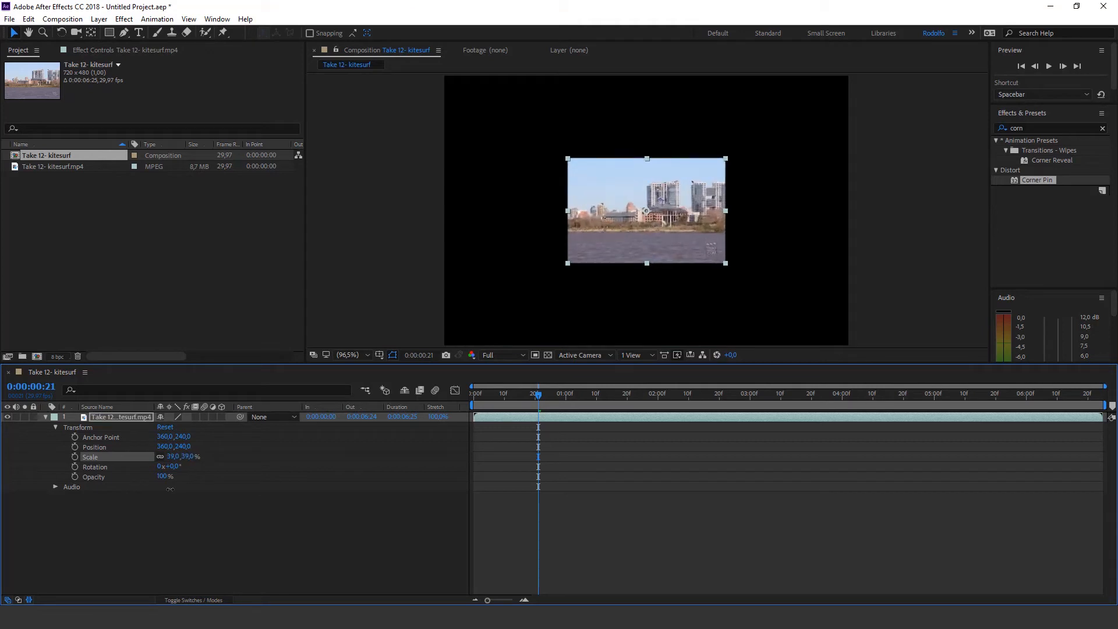
{"action": "left_click", "coordinate": [163, 448]}
{"action": "left_click", "coordinate": [191, 447]}
{"action": "left_click", "coordinate": [196, 508]}
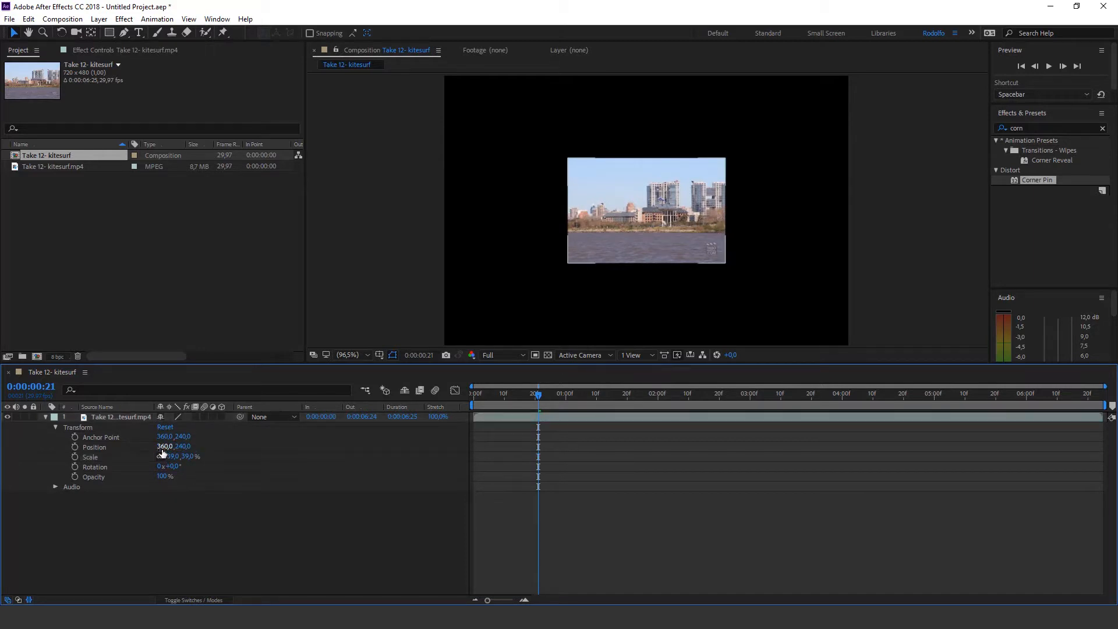
{"action": "left_click_drag", "start_coordinate": [163, 449], "coordinate": [117, 457]}
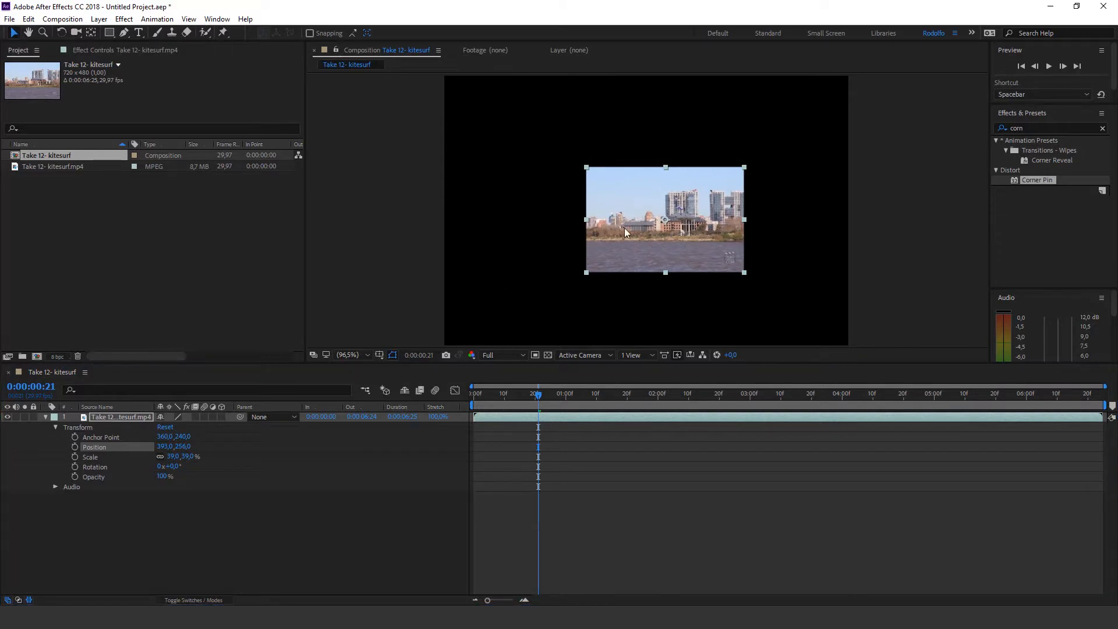
{"action": "left_click_drag", "start_coordinate": [624, 232], "coordinate": [601, 224]}
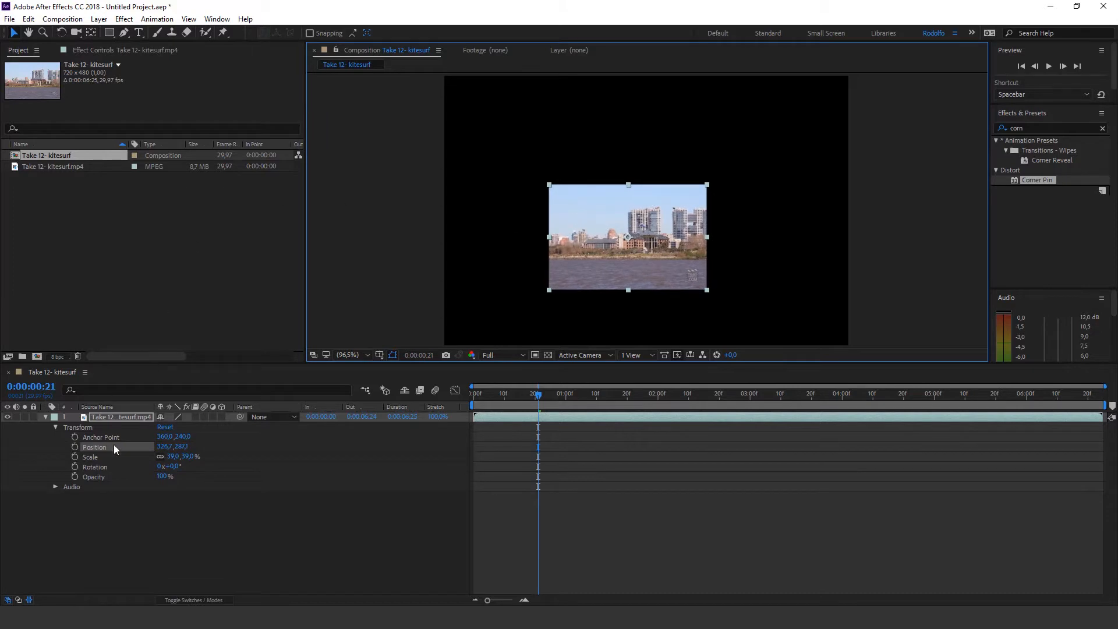
Try rotating the video layer freely, and set its rotation to one full revolution plus 0°
{"action": "left_click_drag", "start_coordinate": [174, 466], "coordinate": [290, 477]}
{"action": "left_click", "coordinate": [164, 467]}
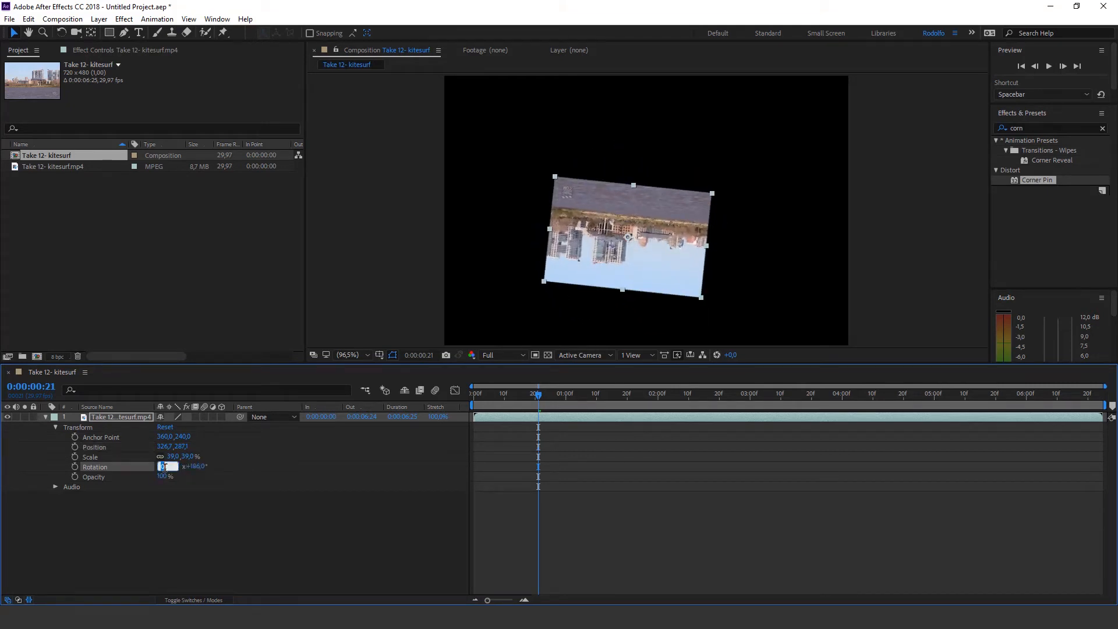
{"action": "type", "text": "1"}
{"action": "key", "text": "Tab"}
{"action": "type", "text": "0"}
{"action": "key", "text": "Return"}
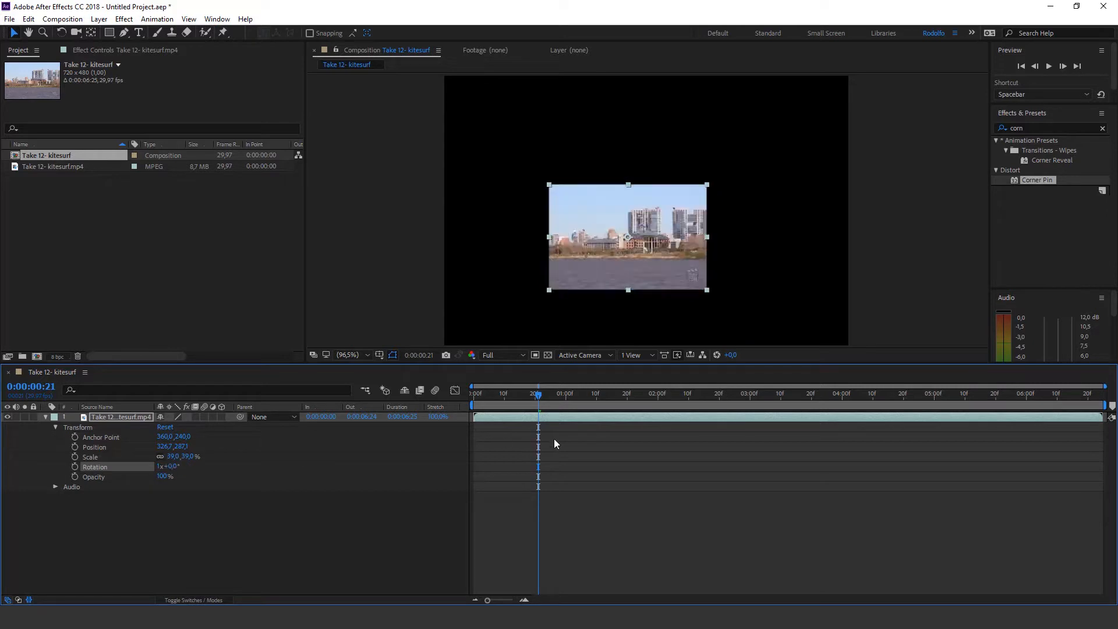
Go to the start of the composition and set the layer's rotation to 0 revolutions
{"action": "left_click_drag", "start_coordinate": [557, 396], "coordinate": [219, 425]}
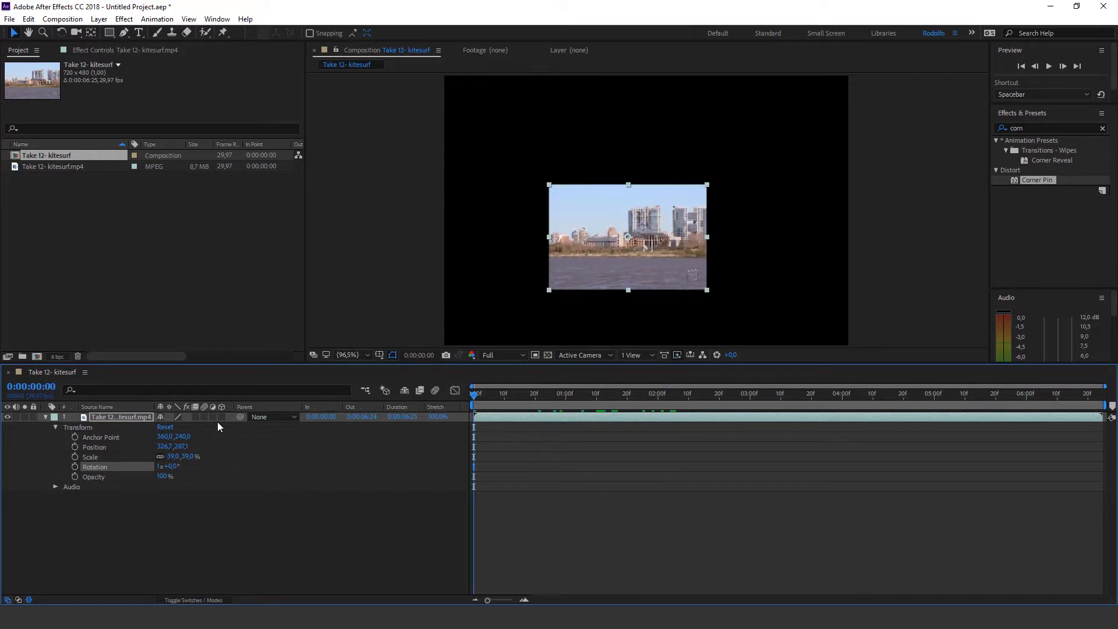
{"action": "left_click", "coordinate": [159, 467]}
{"action": "key", "text": "Return"}
Try rotating the video layer to 41° without keyframes, and undo the rotation
{"action": "left_click_drag", "start_coordinate": [175, 466], "coordinate": [199, 466]}
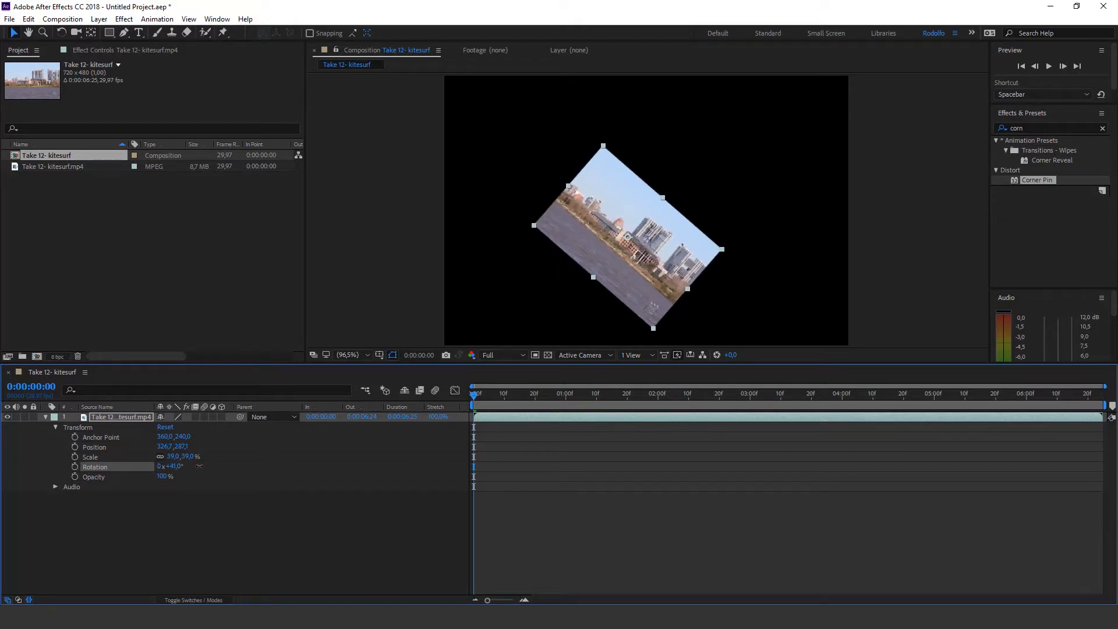
{"action": "left_click", "coordinate": [656, 543]}
{"action": "left_click_drag", "start_coordinate": [509, 400], "coordinate": [414, 422]}
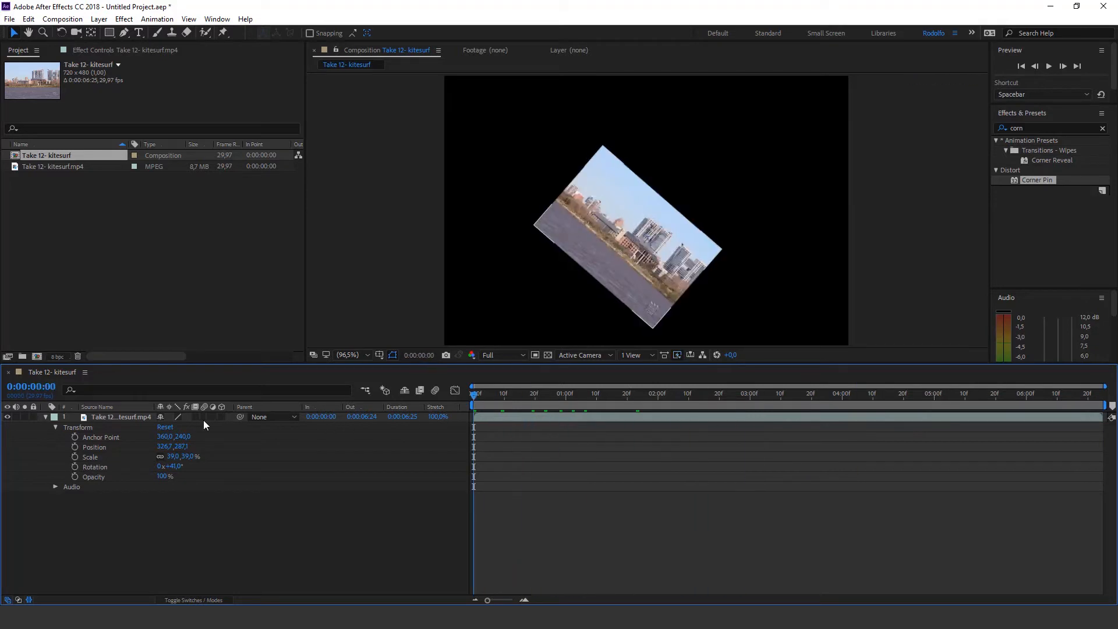
{"action": "key", "text": "ctrl+z"}
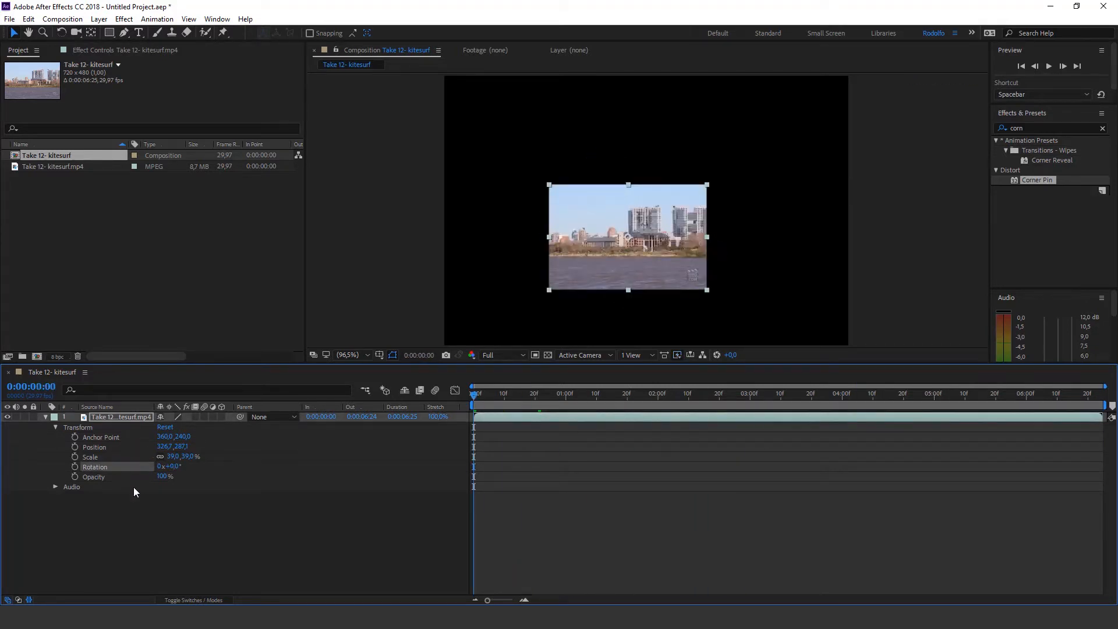
Try animating the rotation with keyframes from 0° at the start to 68° at 0:00:00:17, and undo the keyframes
{"action": "left_click", "coordinate": [75, 468]}
{"action": "left_click_drag", "start_coordinate": [476, 398], "coordinate": [526, 396]}
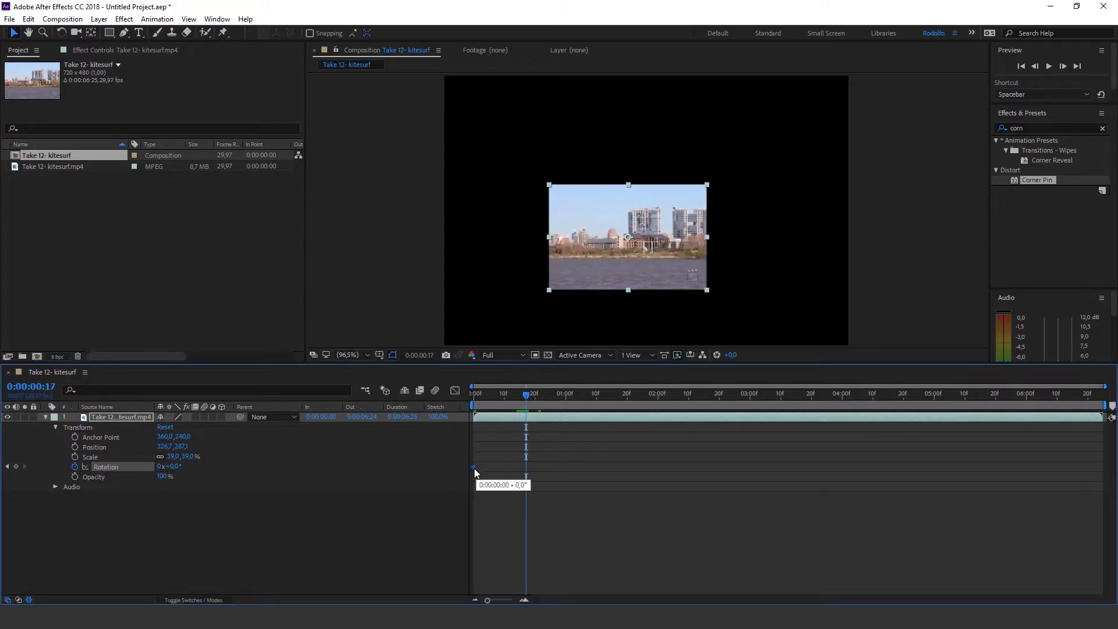
{"action": "left_click", "coordinate": [506, 463]}
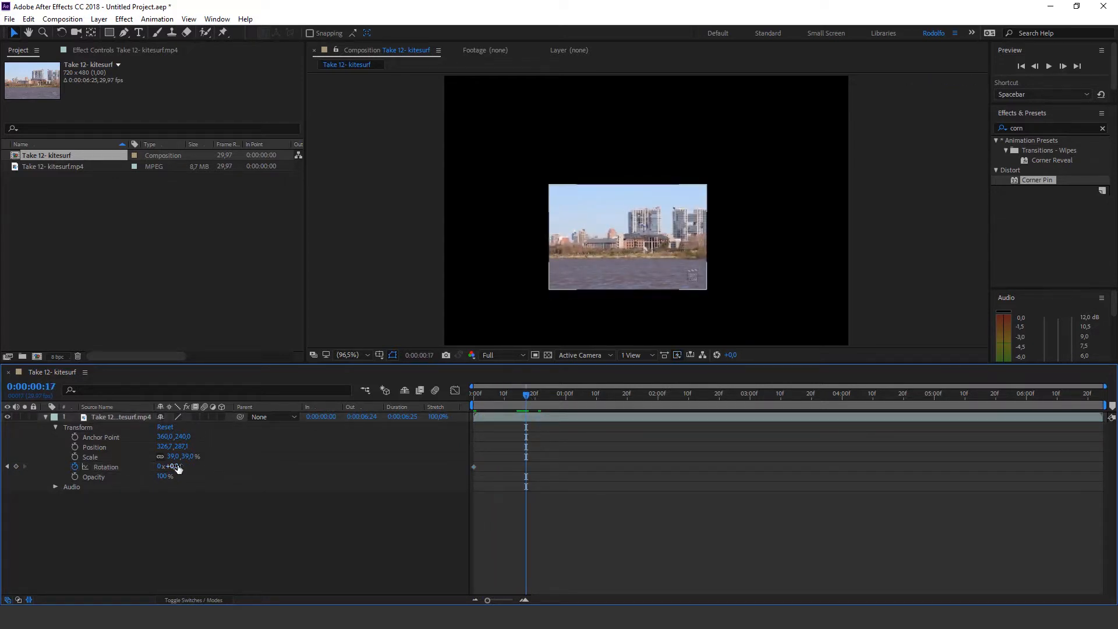
{"action": "left_click_drag", "start_coordinate": [175, 467], "coordinate": [219, 467]}
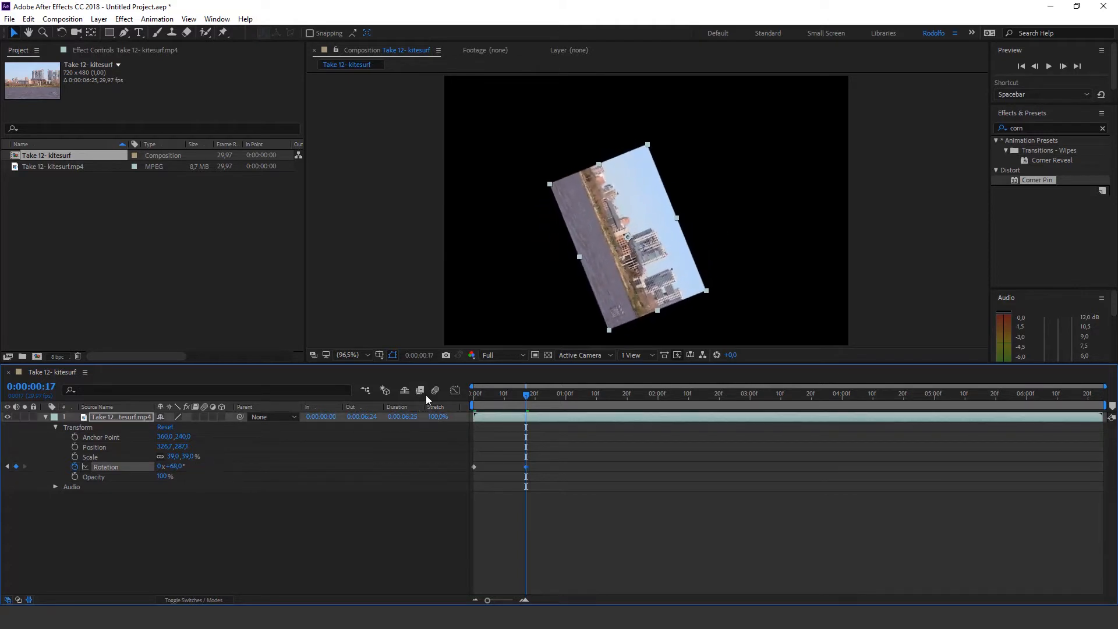
{"action": "mouse_move", "coordinate": [522, 400]}
{"action": "left_mouse_down"}
{"action": "mouse_move", "coordinate": [456, 400]}
{"action": "mouse_move", "coordinate": [520, 403]}
{"action": "left_mouse_up"}
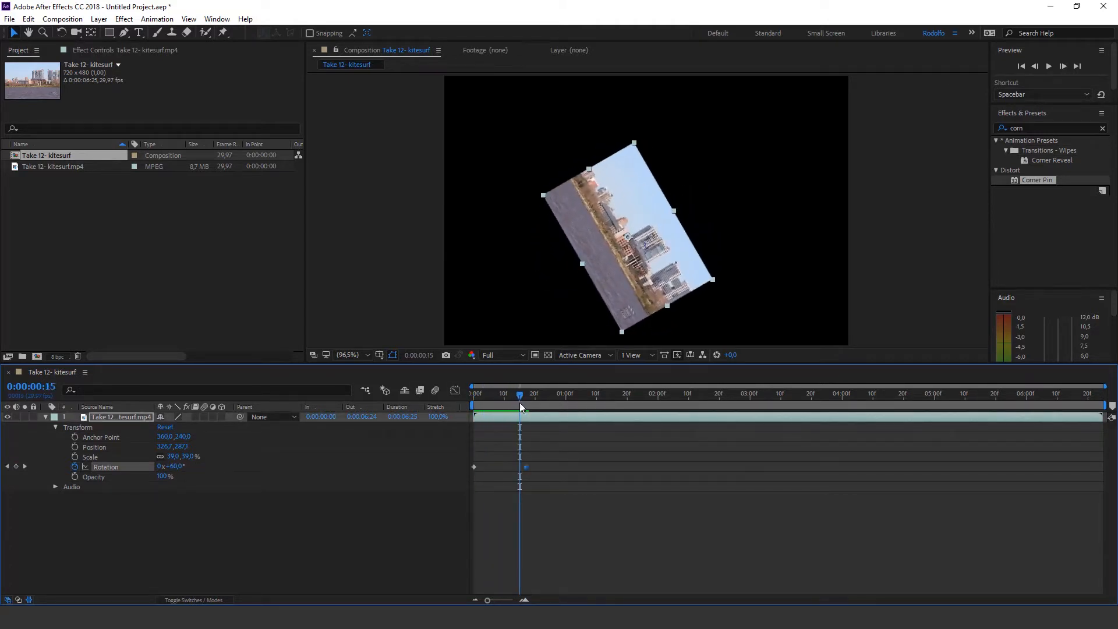
{"action": "key", "text": "ctrl+z"}
{"action": "key", "text": "ctrl+z"}
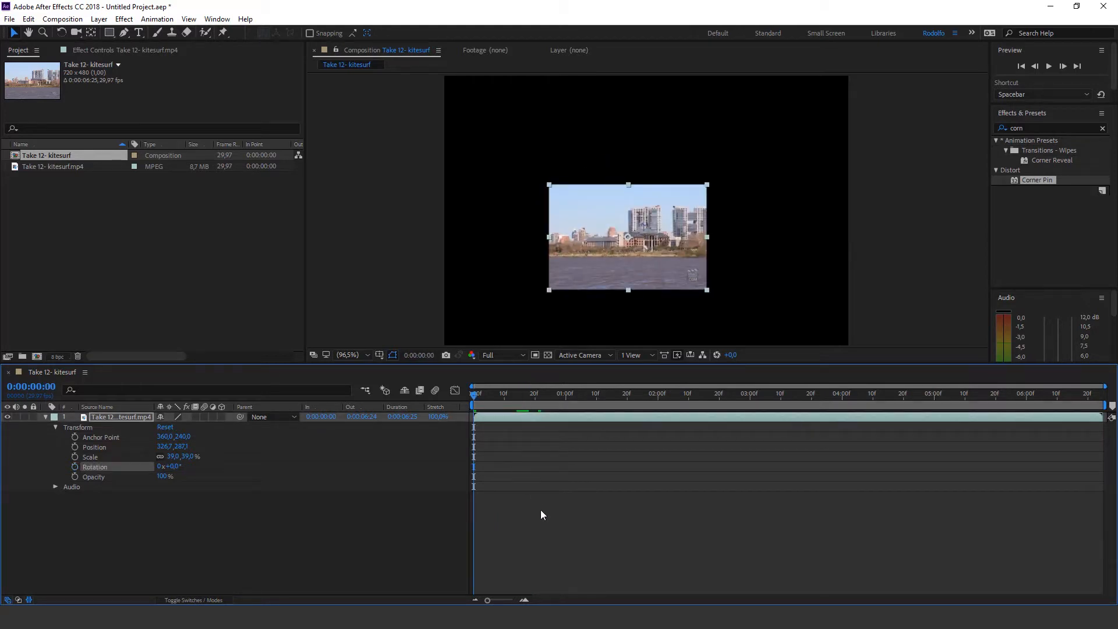
Try rotating the video layer around its centred anchor point, and undo the rotation
{"action": "left_click", "coordinate": [541, 511]}
{"action": "mouse_move", "coordinate": [175, 471]}
{"action": "left_mouse_down"}
{"action": "mouse_move", "coordinate": [198, 466]}
{"action": "mouse_move", "coordinate": [172, 466]}
{"action": "left_mouse_up"}
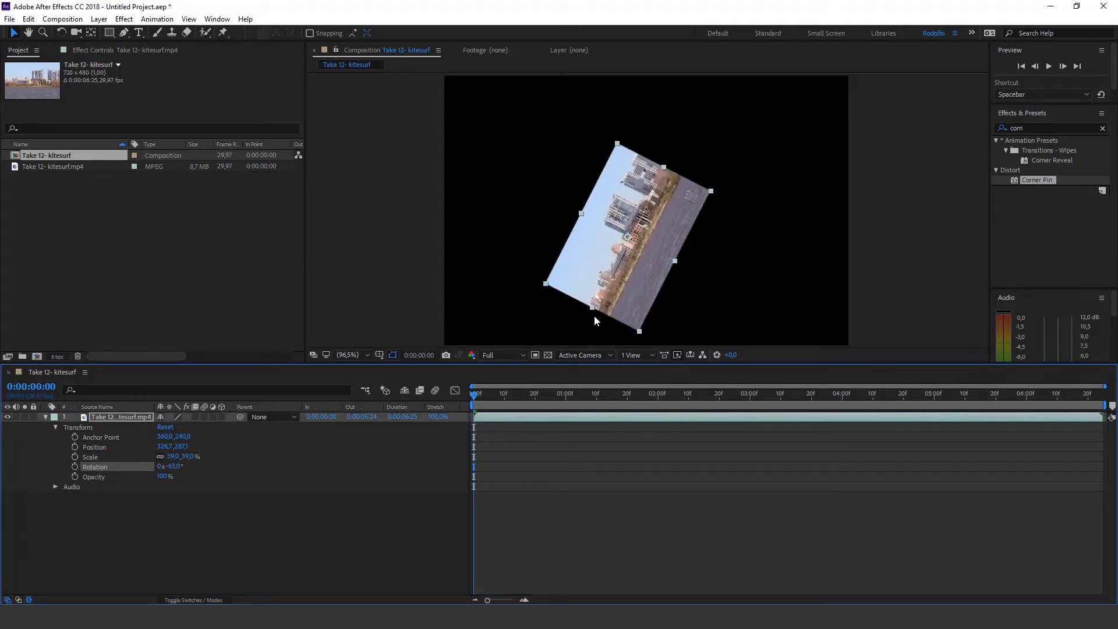
{"action": "key", "text": "ctrl+z"}
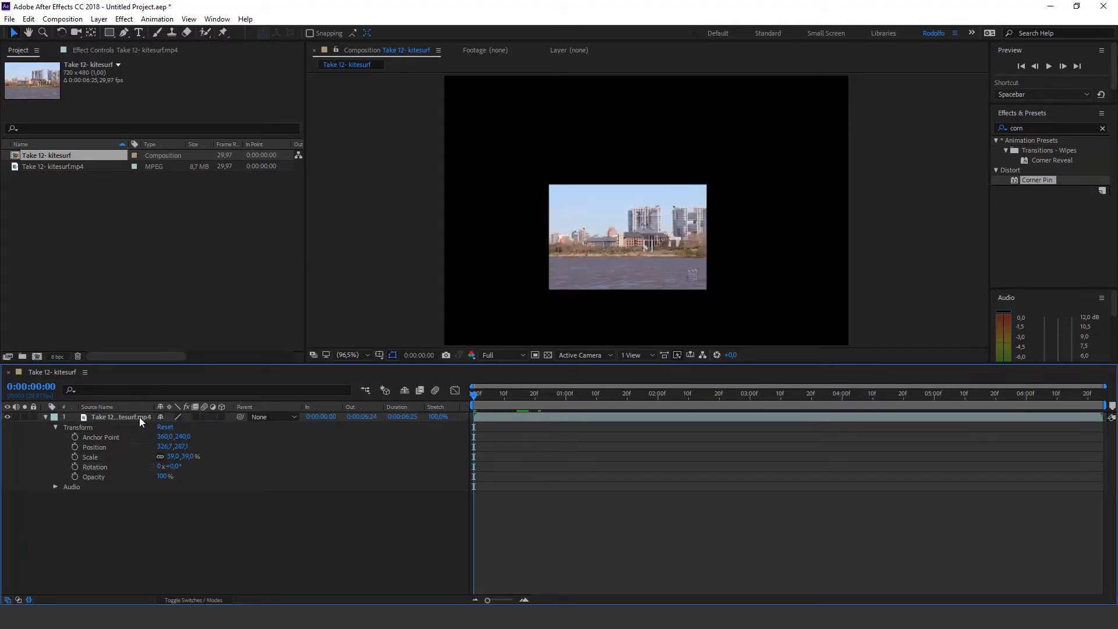
Move the layer's anchor point near the clip's upper-left corner, and try rotating around it before undoing that rotation
{"action": "left_click", "coordinate": [98, 438]}
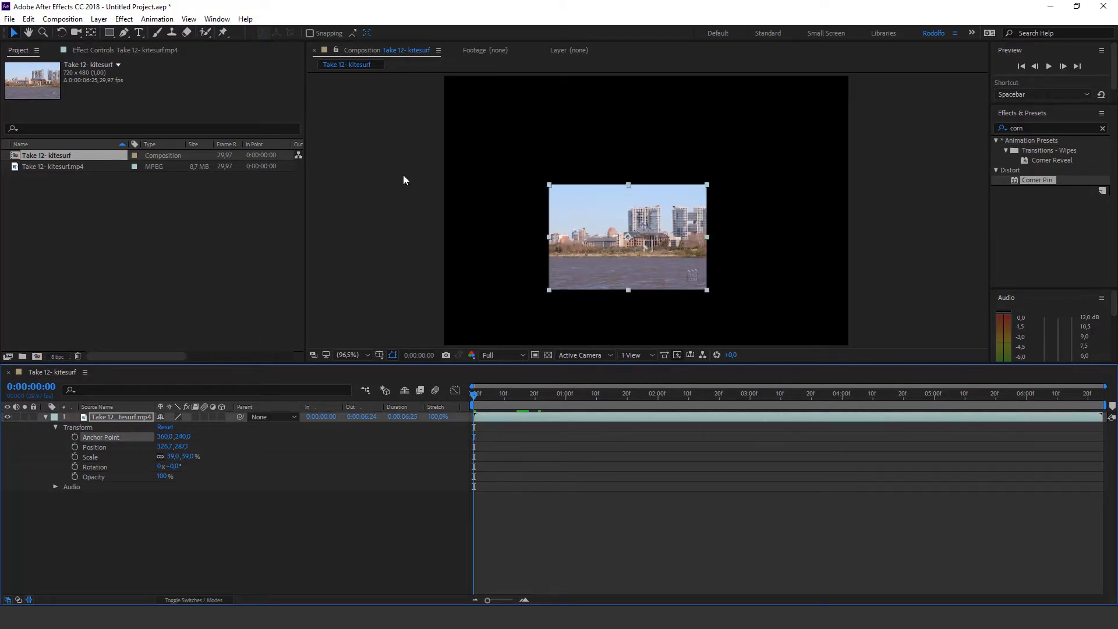
{"action": "left_click", "coordinate": [91, 33]}
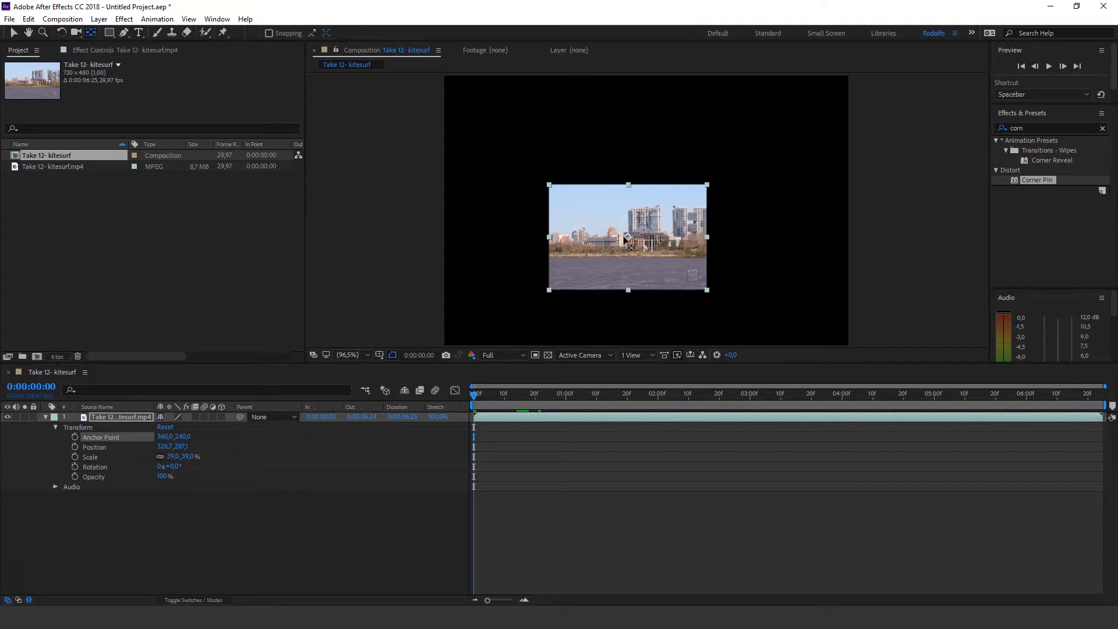
{"action": "left_click_drag", "start_coordinate": [625, 237], "coordinate": [560, 196]}
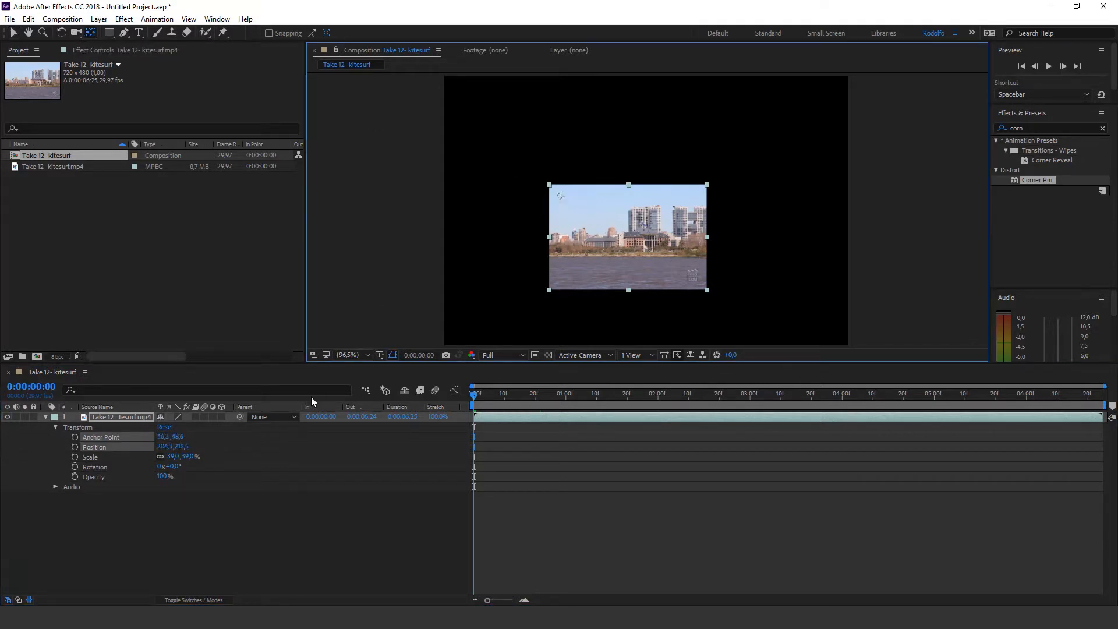
{"action": "mouse_move", "coordinate": [173, 467]}
{"action": "left_mouse_down"}
{"action": "mouse_move", "coordinate": [208, 456]}
{"action": "mouse_move", "coordinate": [126, 453]}
{"action": "mouse_move", "coordinate": [166, 456]}
{"action": "left_mouse_up"}
{"action": "key", "text": "ctrl+z"}
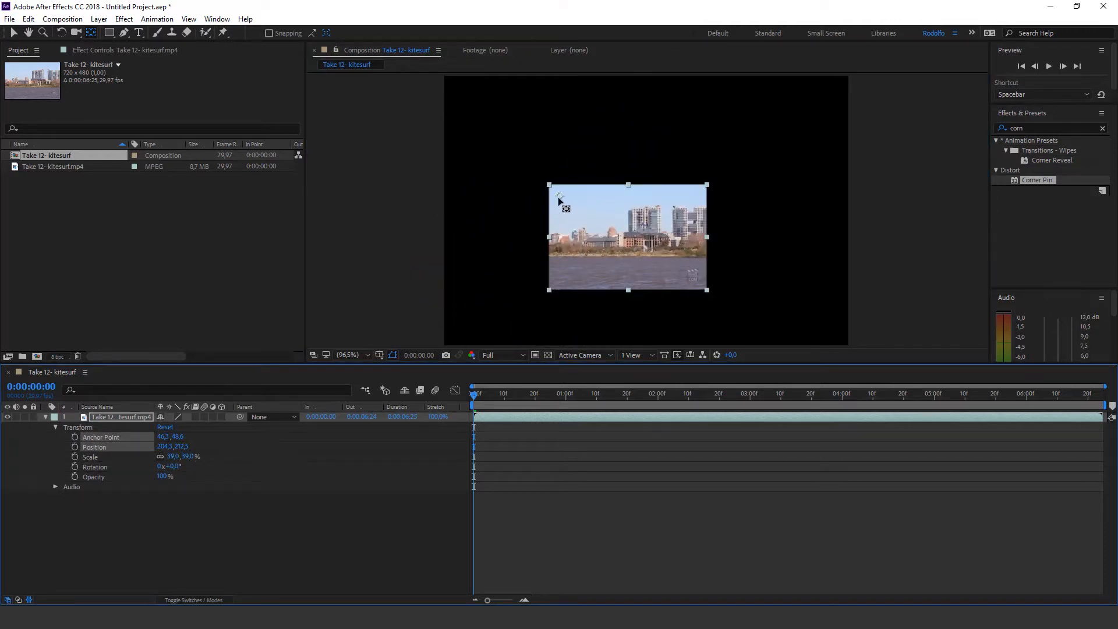
Try rotating the layer around an anchor point placed above the clip, and undo back to the centred anchor point
{"action": "left_click_drag", "start_coordinate": [562, 202], "coordinate": [628, 162]}
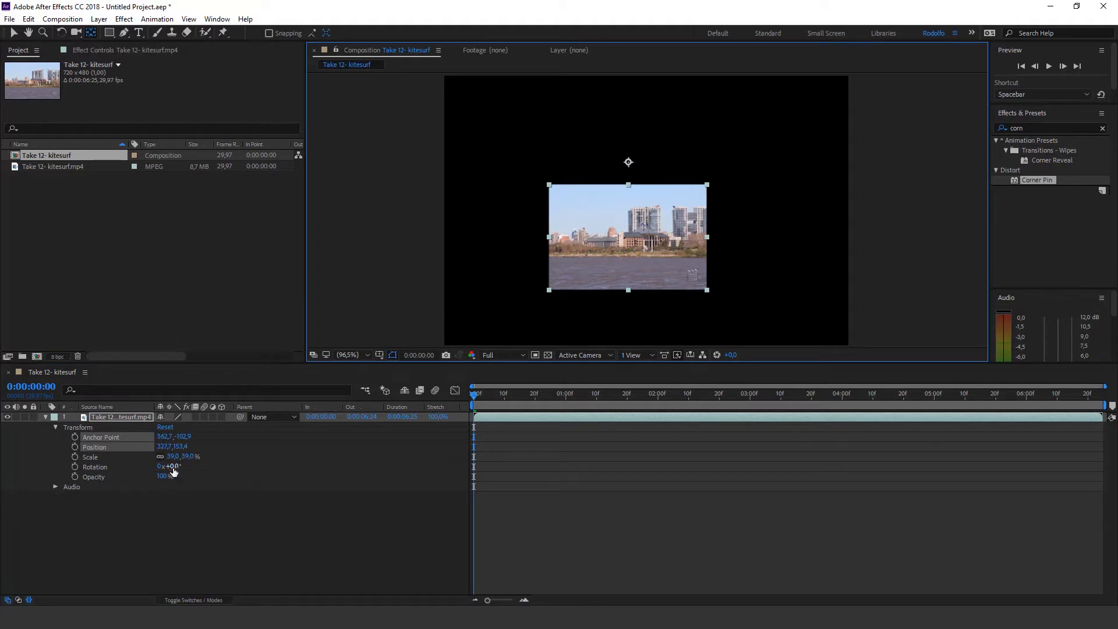
{"action": "mouse_move", "coordinate": [173, 470]}
{"action": "left_mouse_down"}
{"action": "mouse_move", "coordinate": [104, 468]}
{"action": "mouse_move", "coordinate": [166, 472]}
{"action": "left_mouse_up"}
{"action": "key", "text": "ctrl+z"}
{"action": "key", "text": "ctrl+z"}
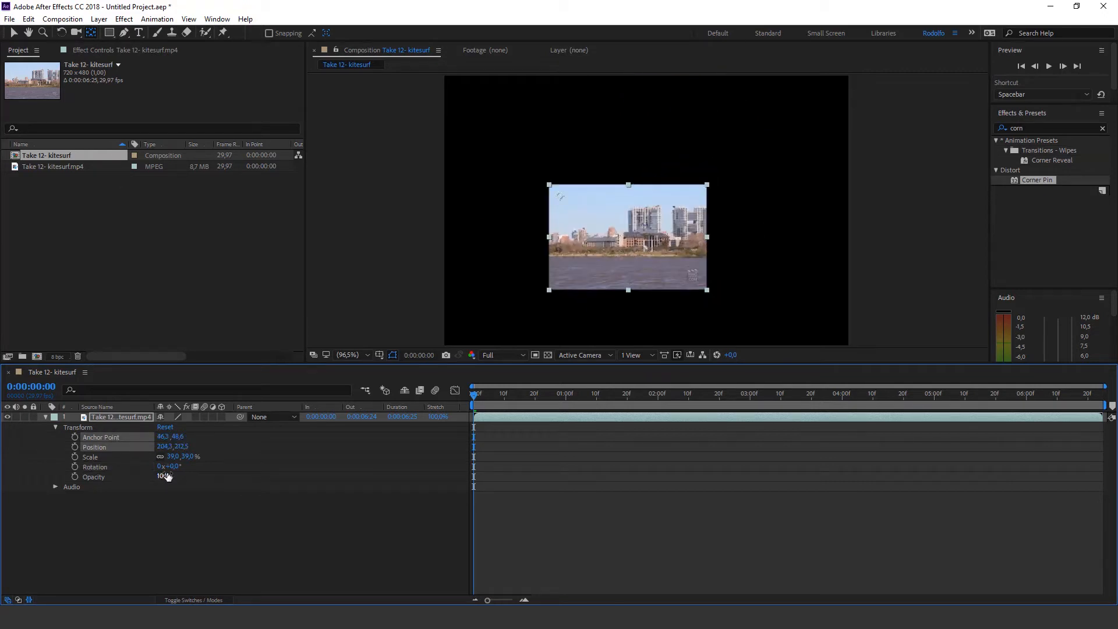
{"action": "key", "text": "ctrl+z"}
Reset all of the video layer's transform values and switch back to the Selection tool
{"action": "left_click", "coordinate": [187, 512]}
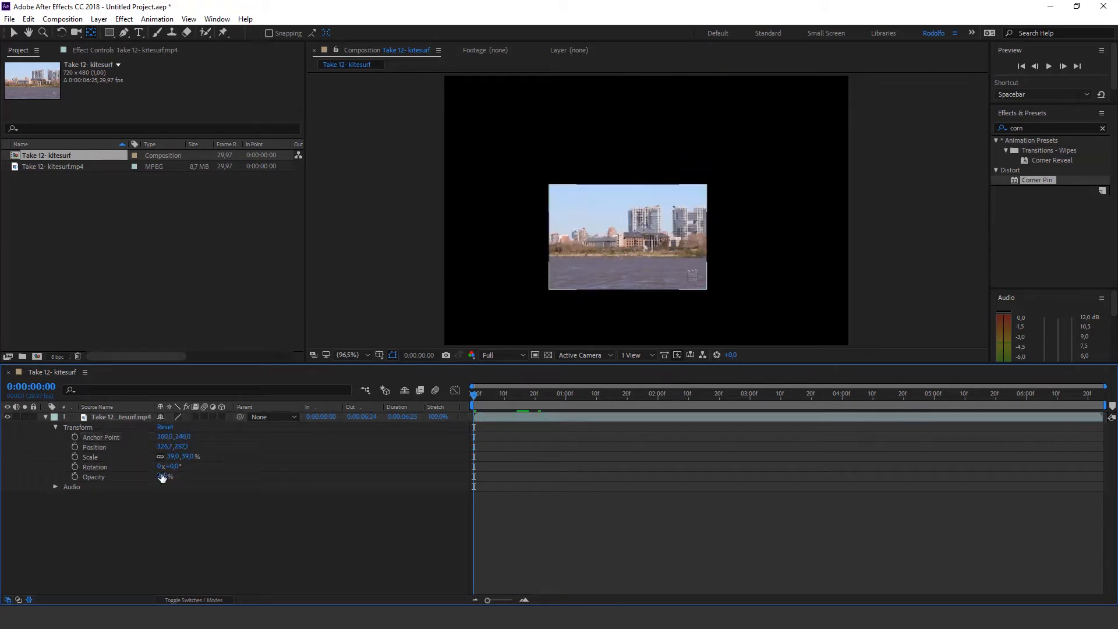
{"action": "left_click", "coordinate": [165, 428]}
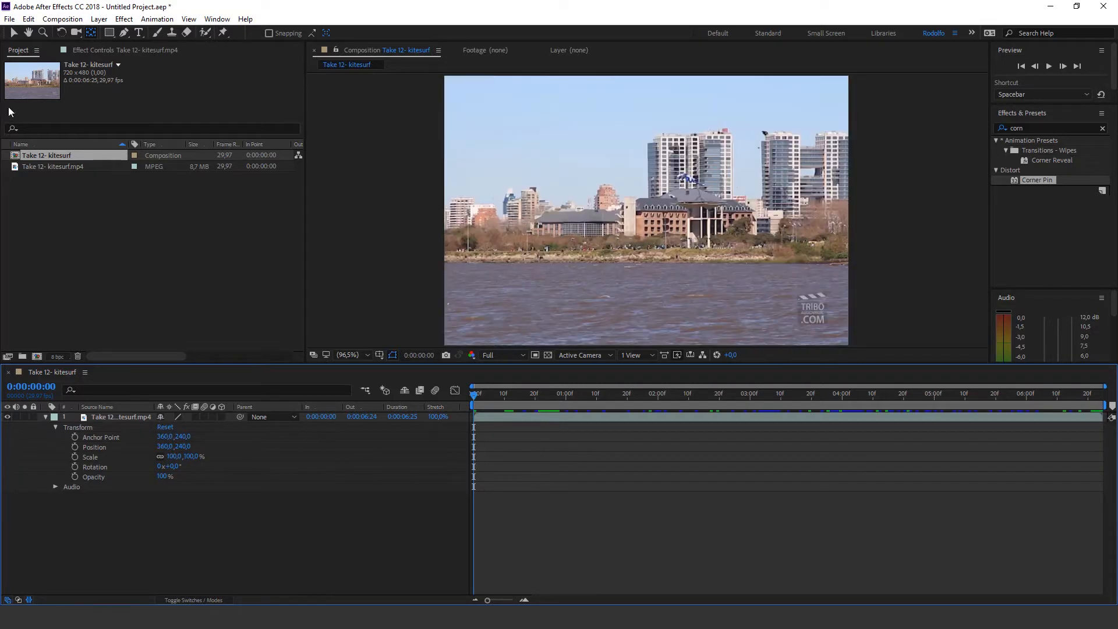
{"action": "left_click", "coordinate": [15, 33]}
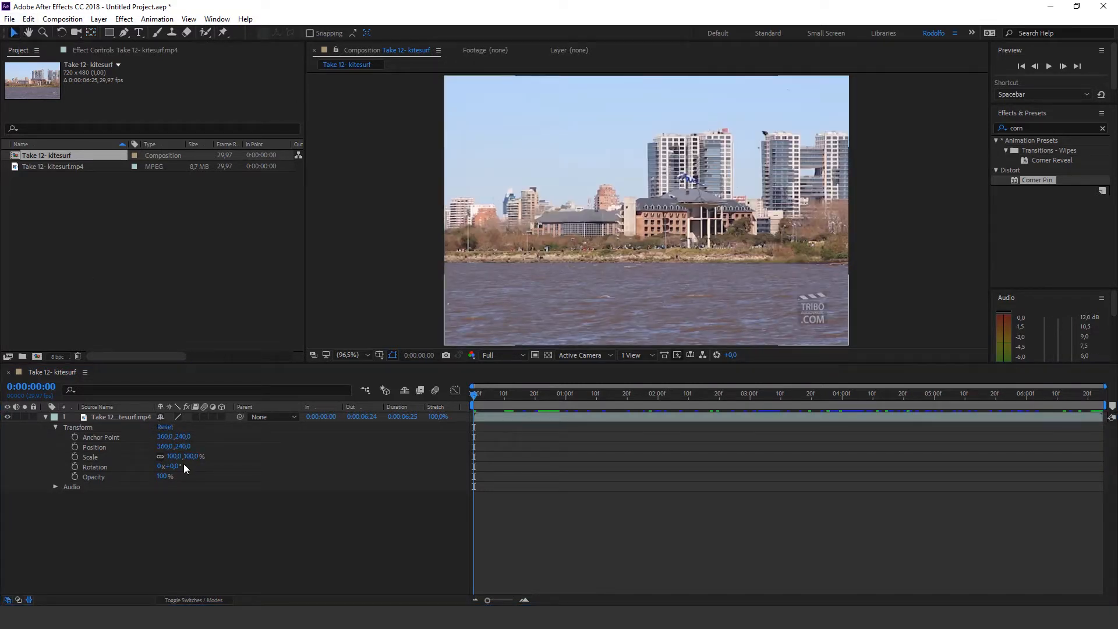
Scale the video layer down to 20% and move it horizontally to position 623, 240
{"action": "left_click_drag", "start_coordinate": [173, 456], "coordinate": [319, 446]}
{"action": "left_click", "coordinate": [261, 512]}
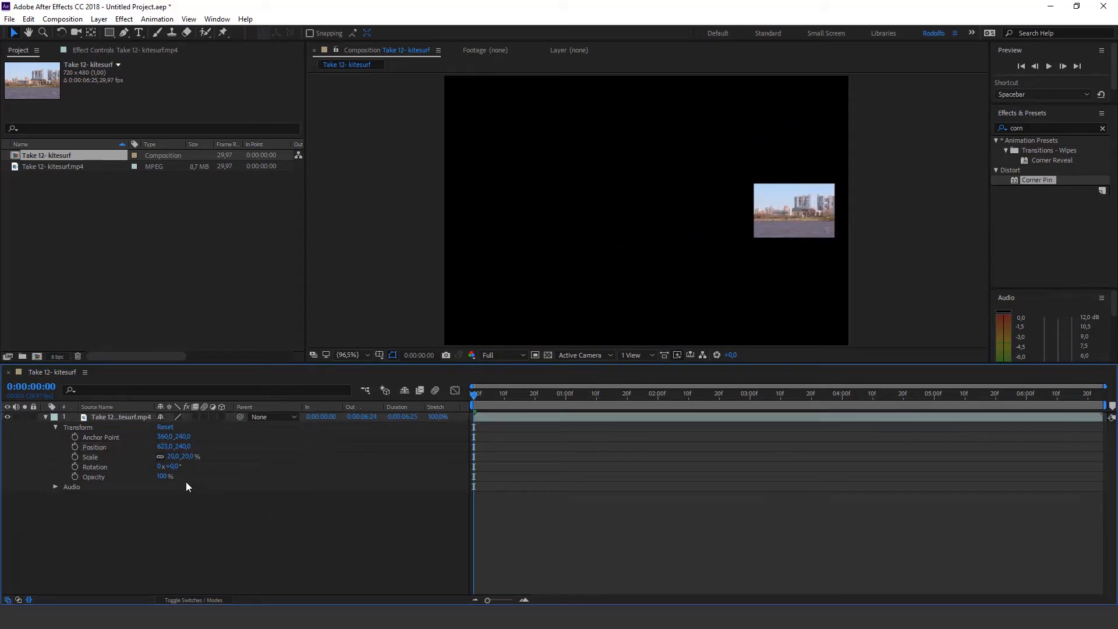
Reset the kitesurf layer's Position, reset its whole Transform group, and collapse the layer
{"action": "left_click", "coordinate": [93, 448]}
{"action": "right_click", "coordinate": [93, 449]}
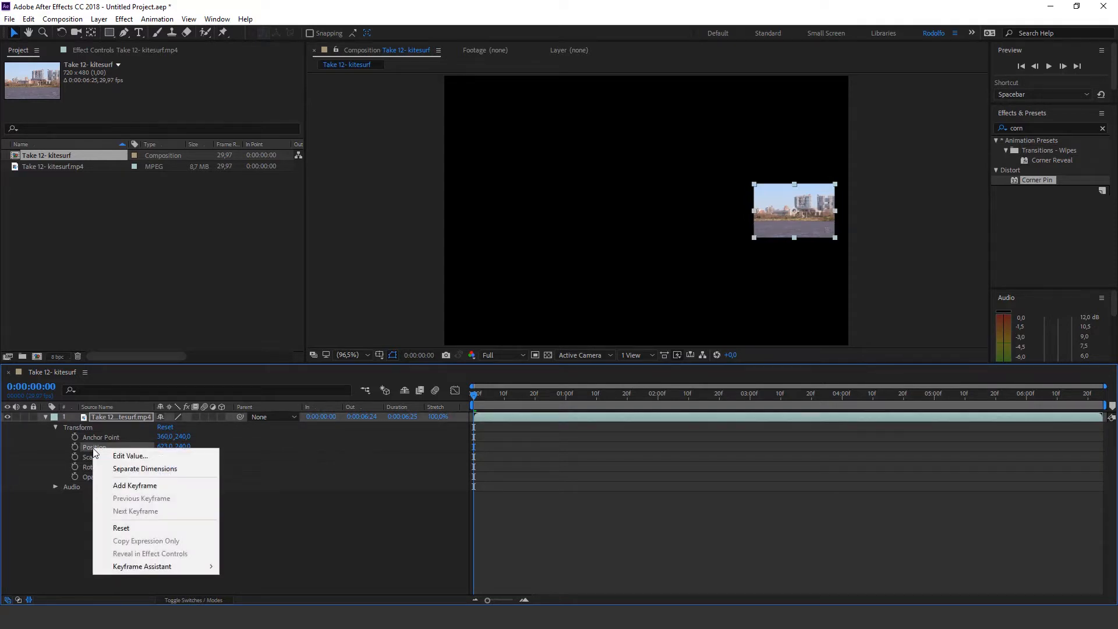
{"action": "left_click", "coordinate": [129, 529]}
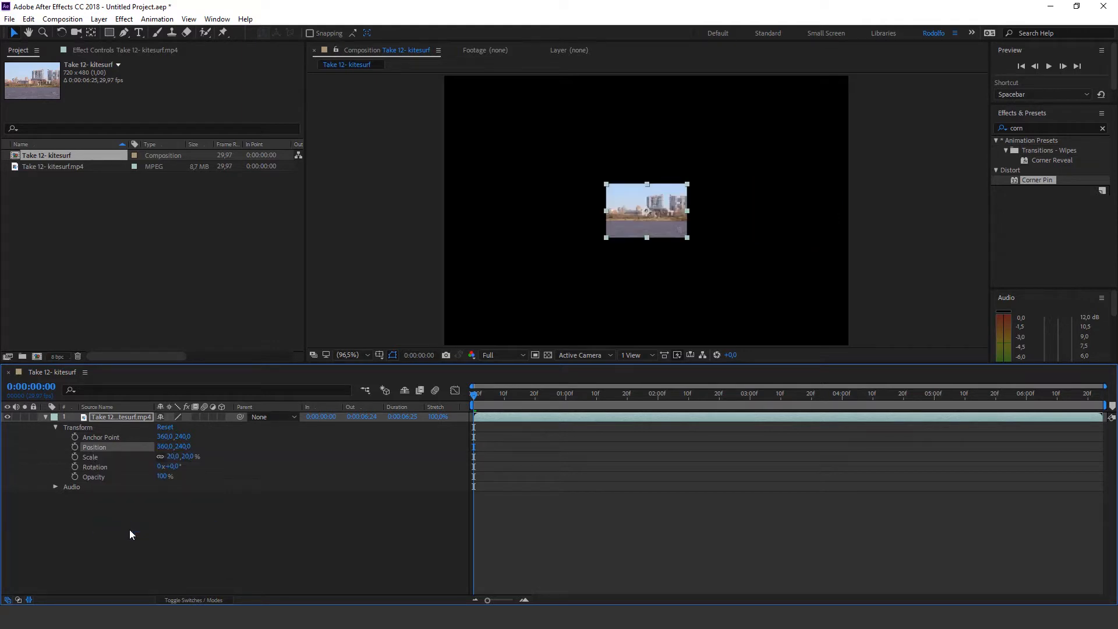
{"action": "left_click", "coordinate": [167, 430]}
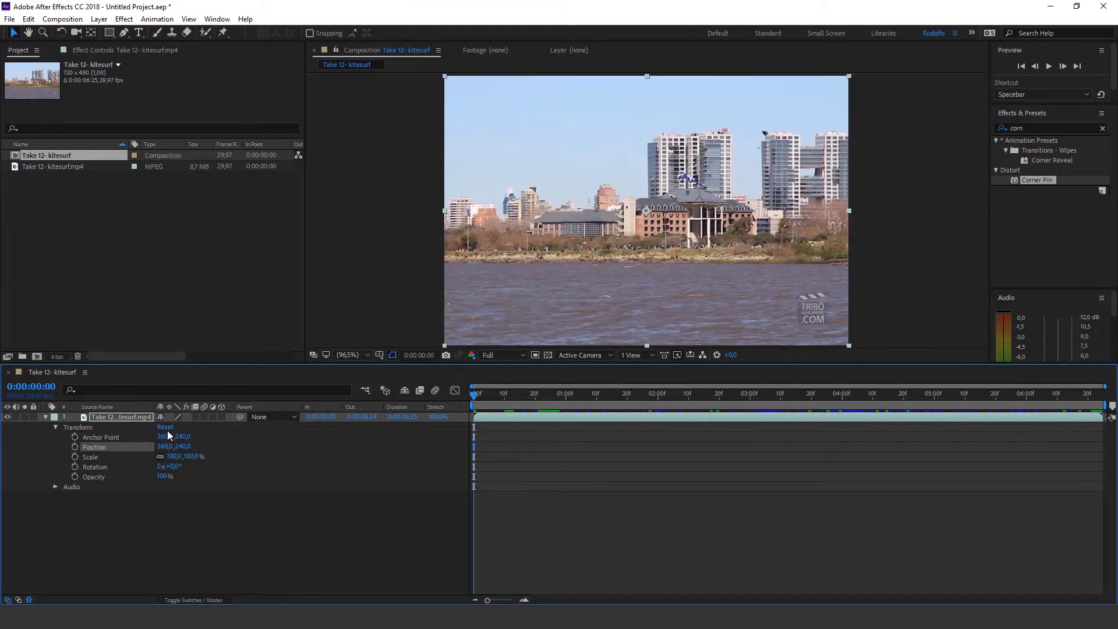
{"action": "left_click", "coordinate": [45, 417]}
Import Take 10- monkey, place it beneath the kitesurf layer, and move the current time to 0:00:02:01
{"action": "double_click", "coordinate": [136, 265]}
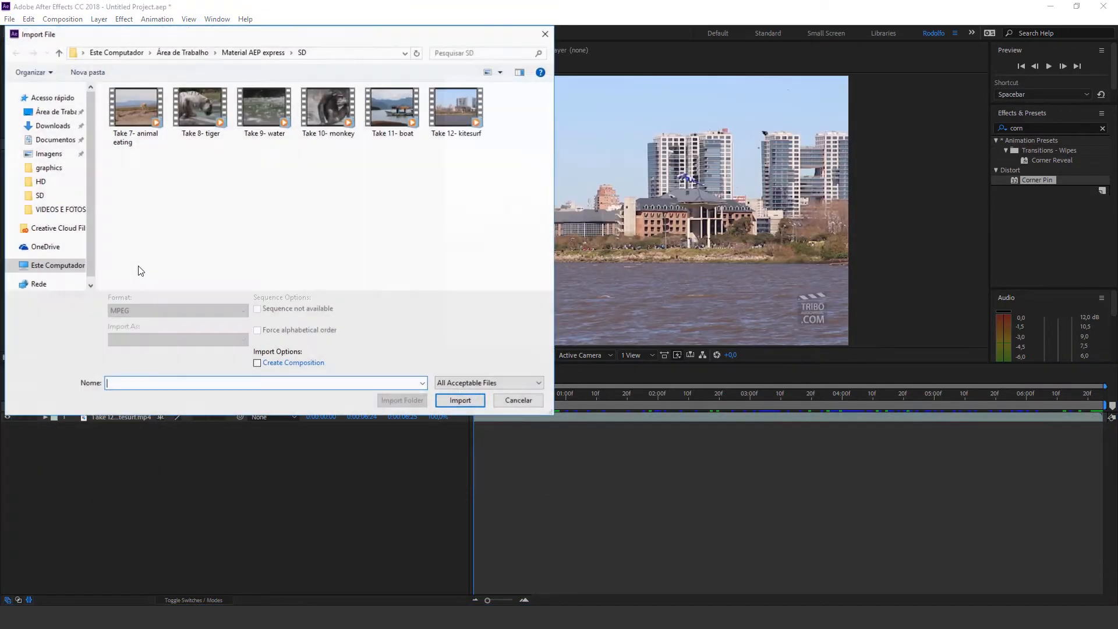
{"action": "double_click", "coordinate": [328, 107]}
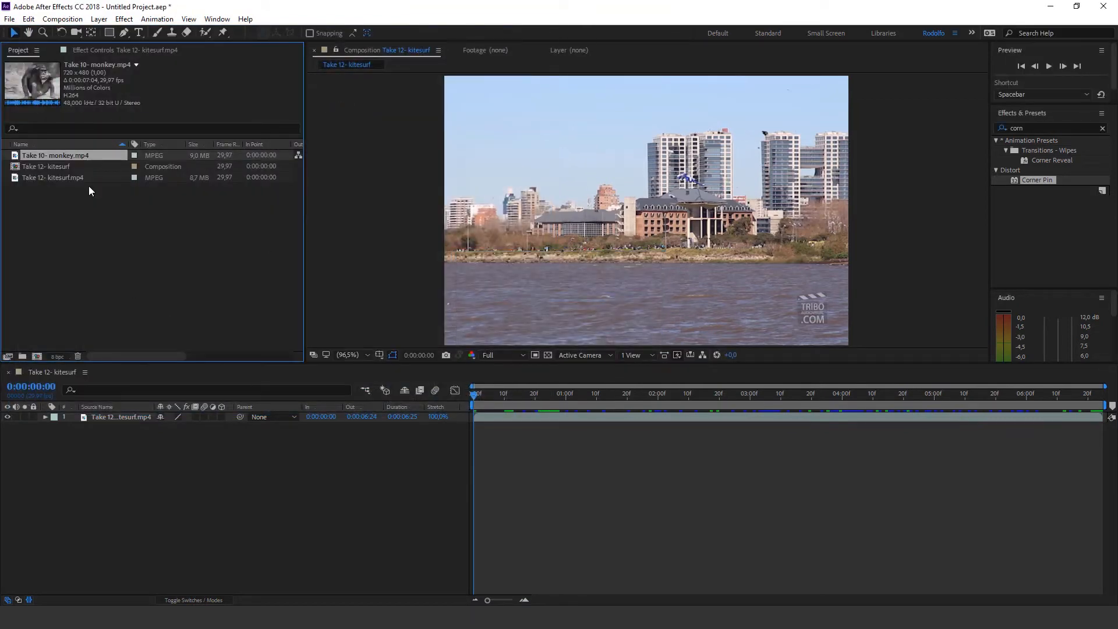
{"action": "left_click_drag", "start_coordinate": [82, 157], "coordinate": [107, 433]}
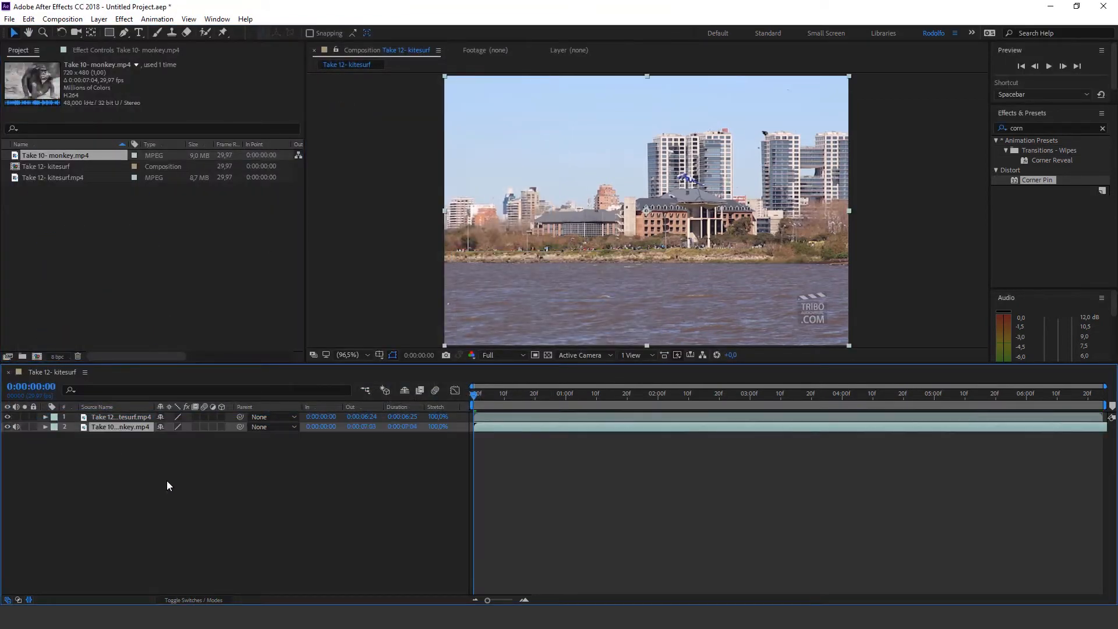
{"action": "left_click_drag", "start_coordinate": [552, 396], "coordinate": [661, 391]}
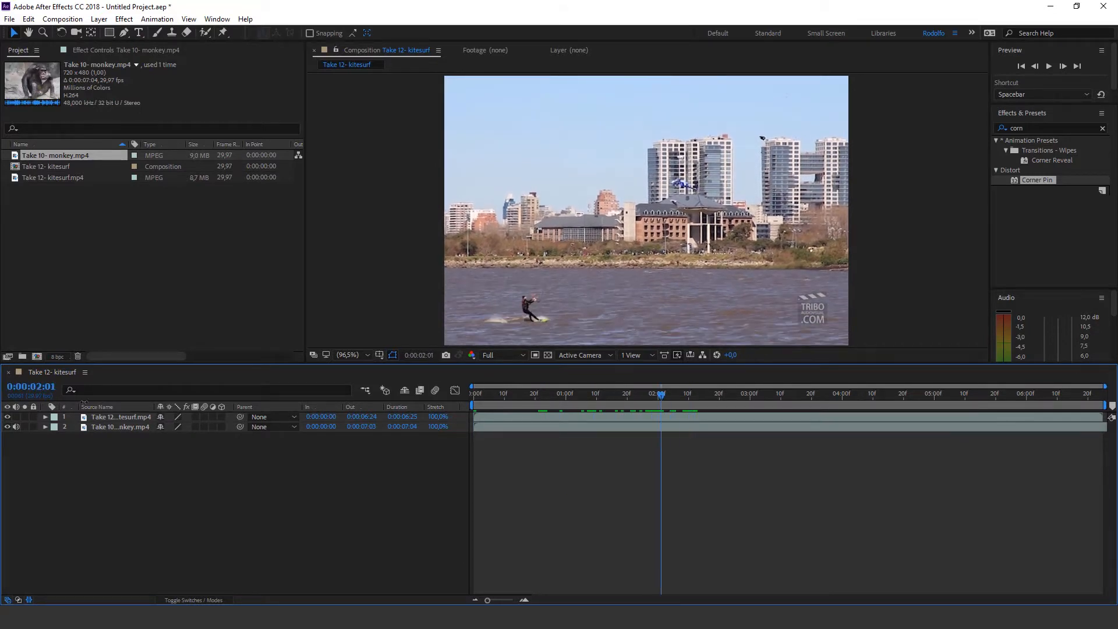
Expand the kitesurf layer's transform properties and lower its Opacity to 0%
{"action": "left_click", "coordinate": [120, 417]}
{"action": "left_click", "coordinate": [44, 417]}
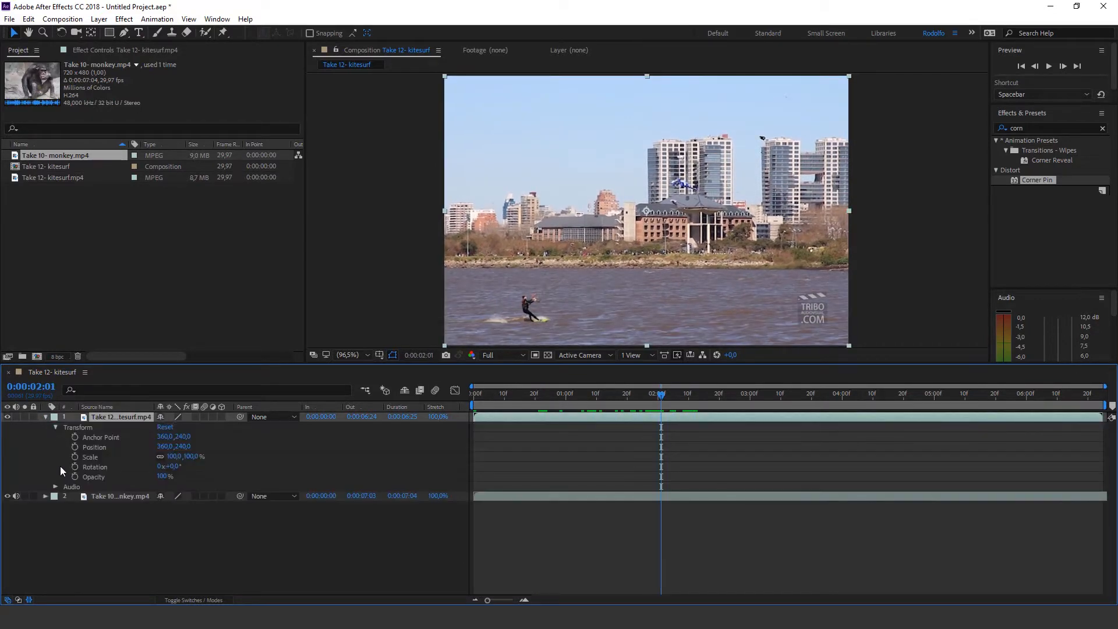
{"action": "left_click_drag", "start_coordinate": [163, 477], "coordinate": [146, 478]}
{"action": "left_click_drag", "start_coordinate": [140, 479], "coordinate": [127, 478]}
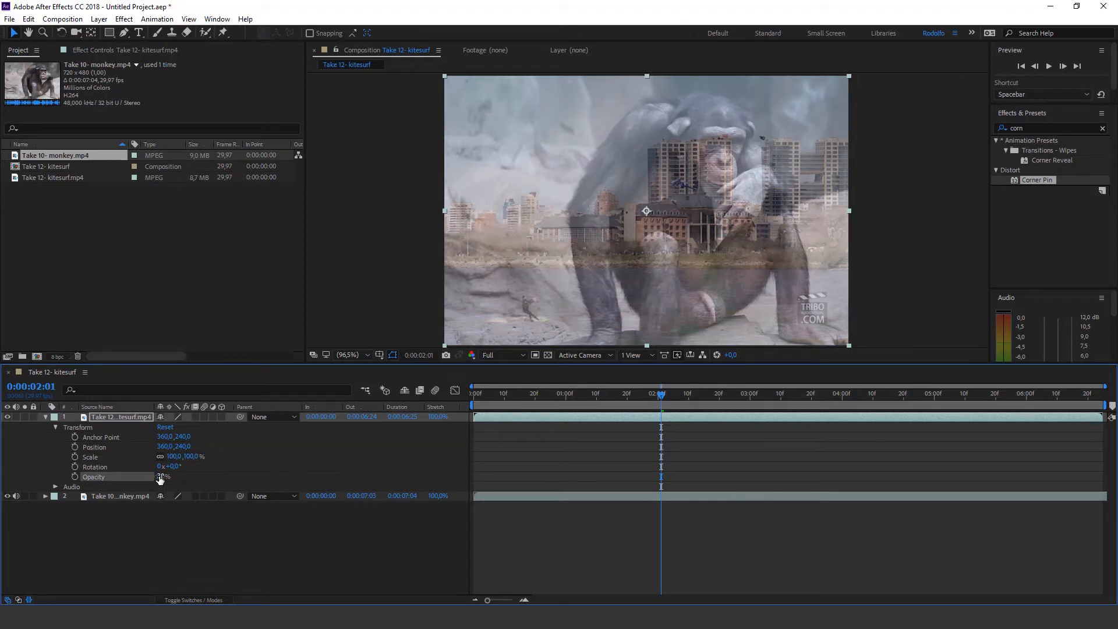
{"action": "left_click_drag", "start_coordinate": [160, 479], "coordinate": [147, 478]}
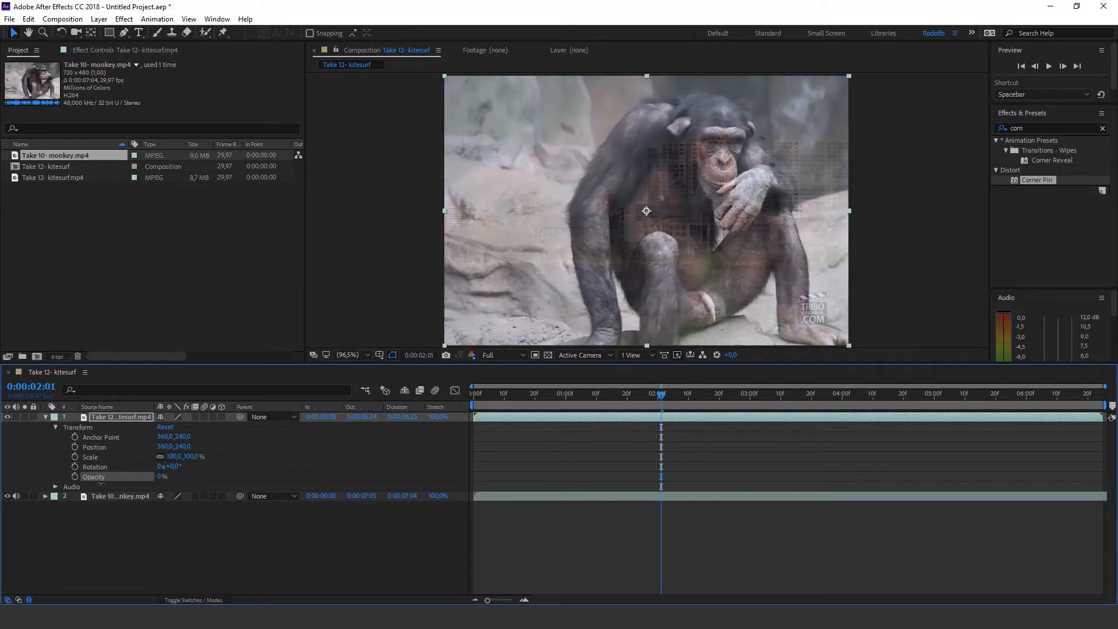
{"action": "left_click", "coordinate": [144, 523]}
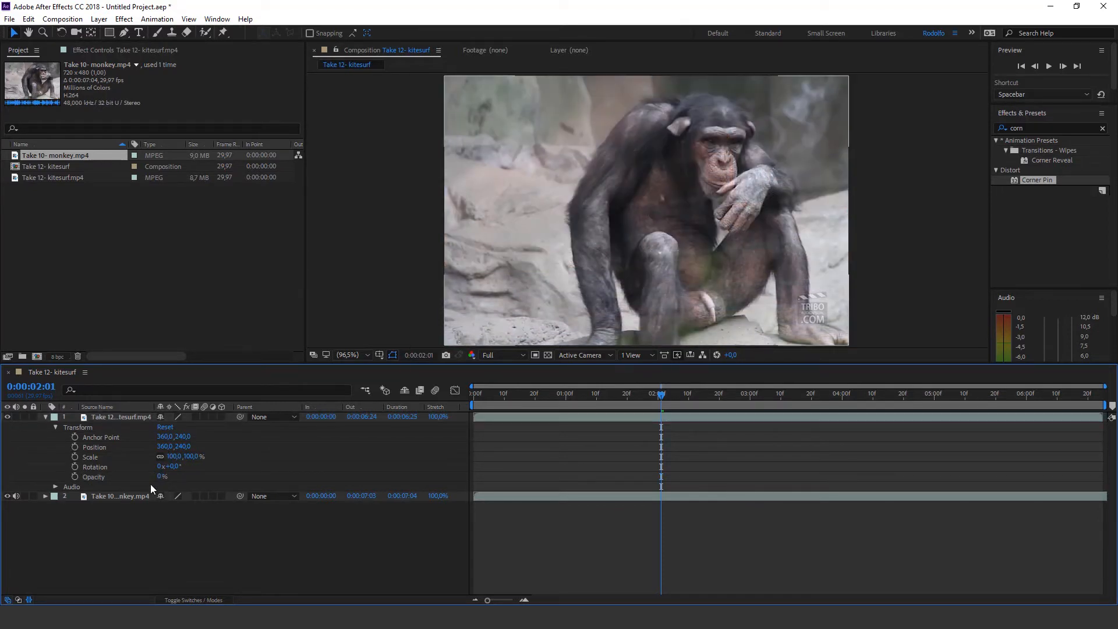
Toggle the kitesurf layer's visibility off and on, then raise its Opacity to 100%, trying 45% along the way
{"action": "left_click", "coordinate": [7, 418]}
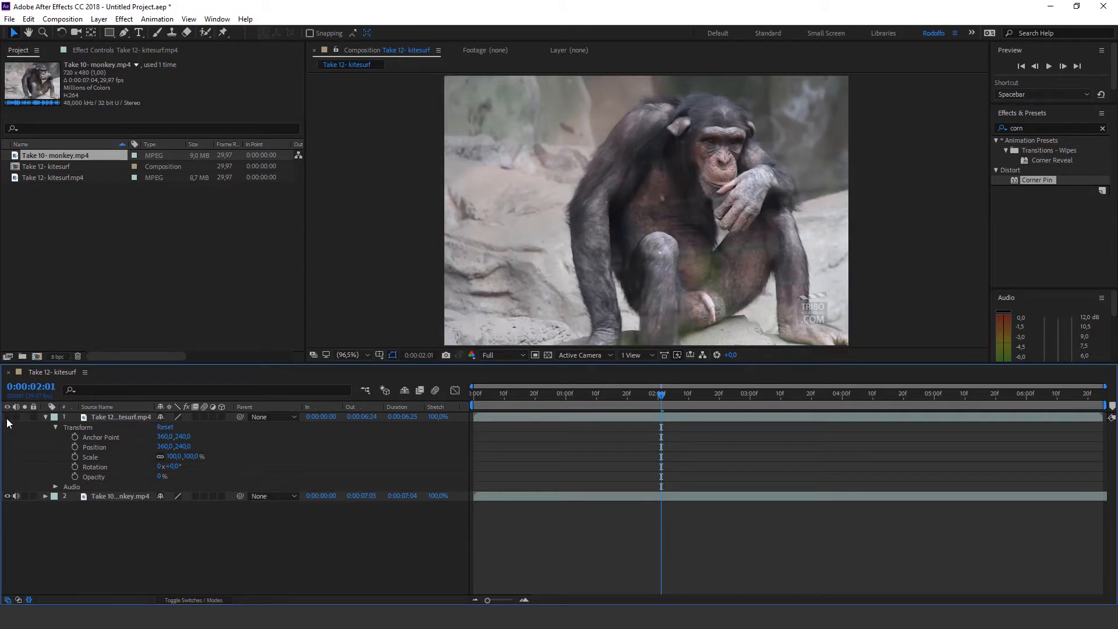
{"action": "left_click", "coordinate": [7, 417]}
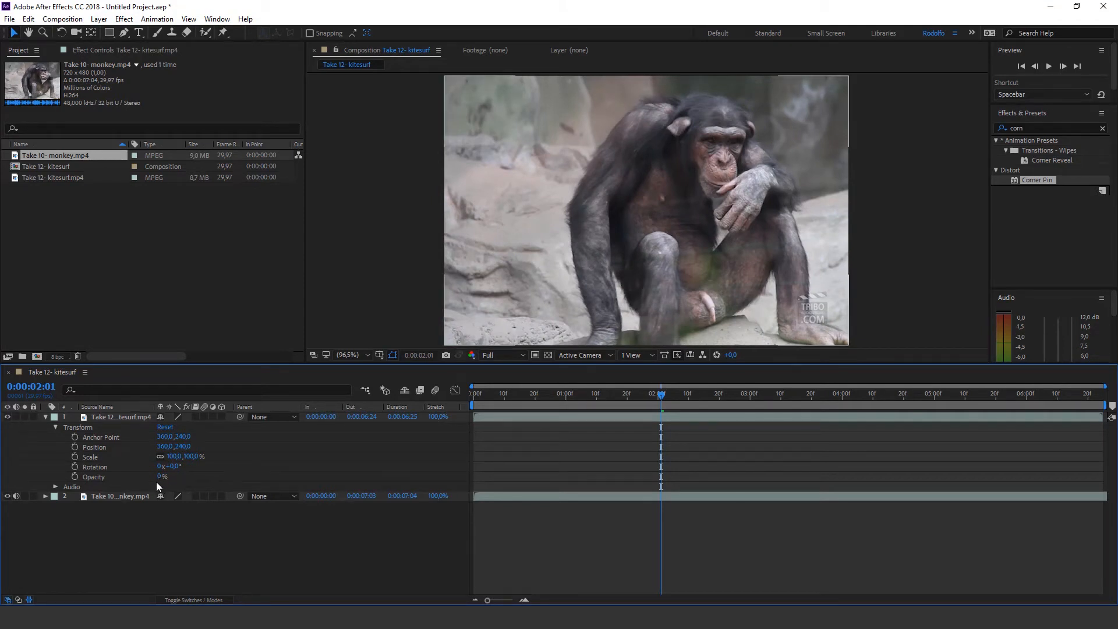
{"action": "left_click_drag", "start_coordinate": [159, 480], "coordinate": [563, 462]}
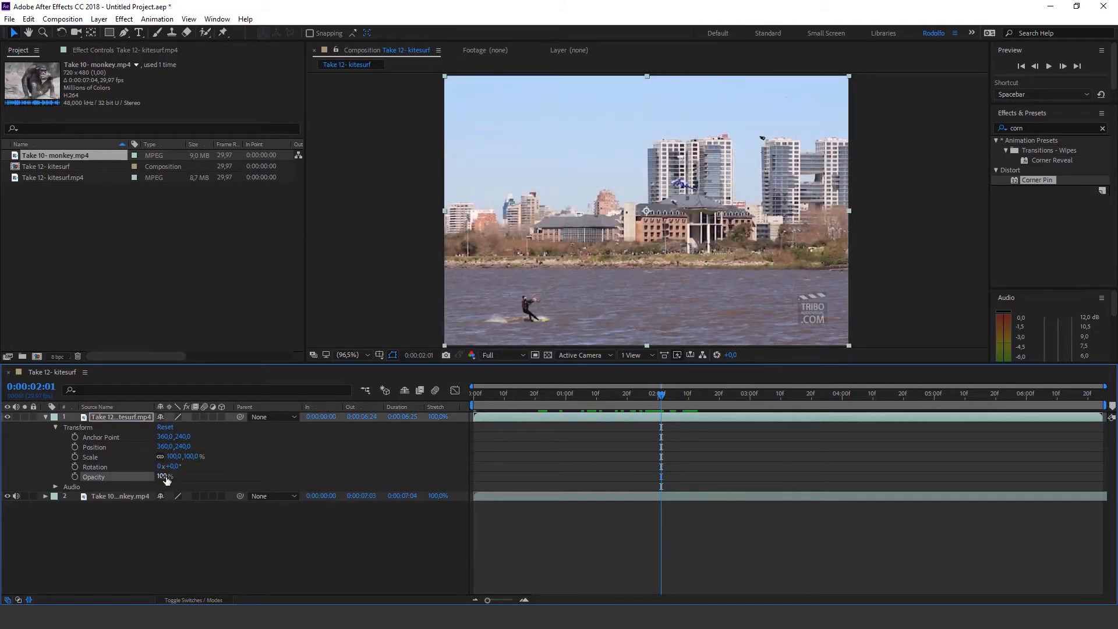
{"action": "left_click_drag", "start_coordinate": [171, 475], "coordinate": [141, 490]}
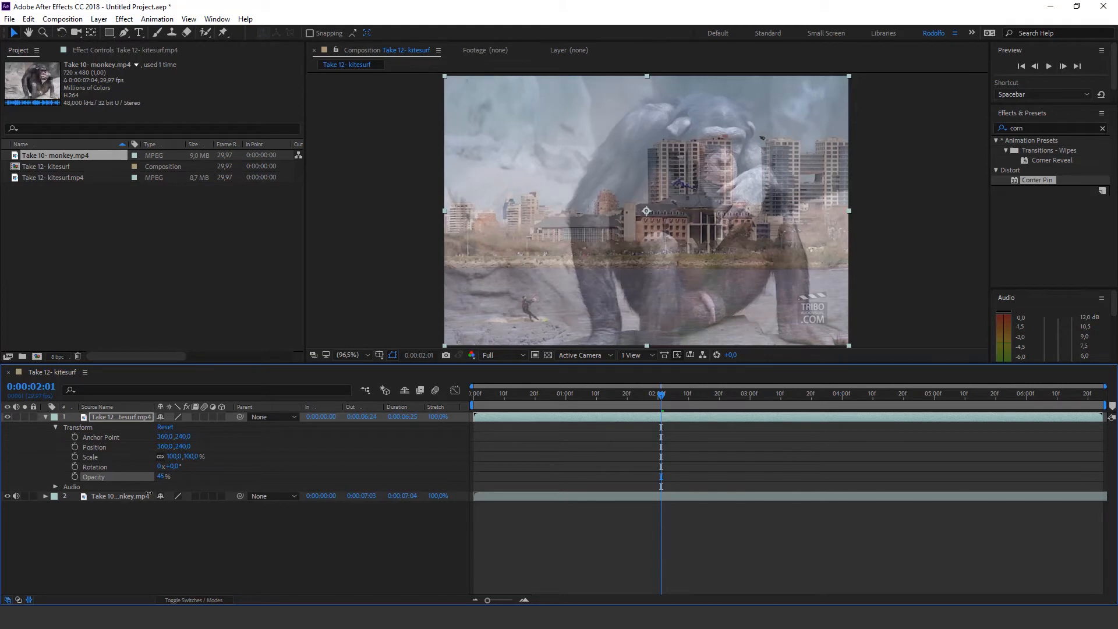
{"action": "left_click_drag", "start_coordinate": [149, 494], "coordinate": [201, 504]}
{"action": "left_click", "coordinate": [326, 540]}
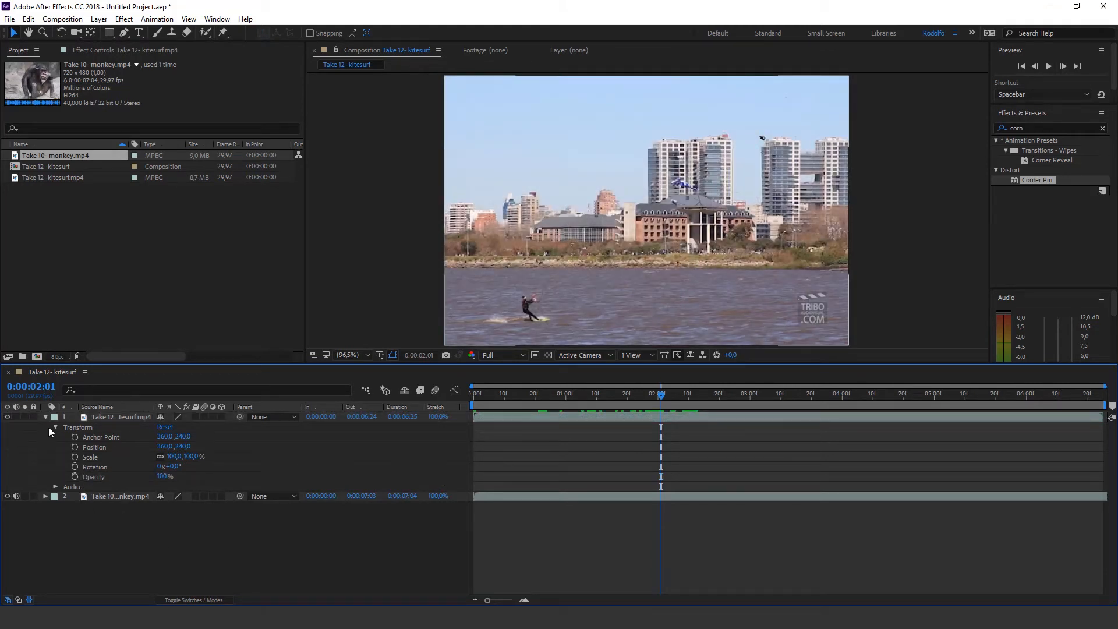
Duplicate the monkey layer repeatedly until nine monkey layers sit beneath the kitesurf layer, inspecting one copy's transform properties
{"action": "left_click", "coordinate": [108, 498]}
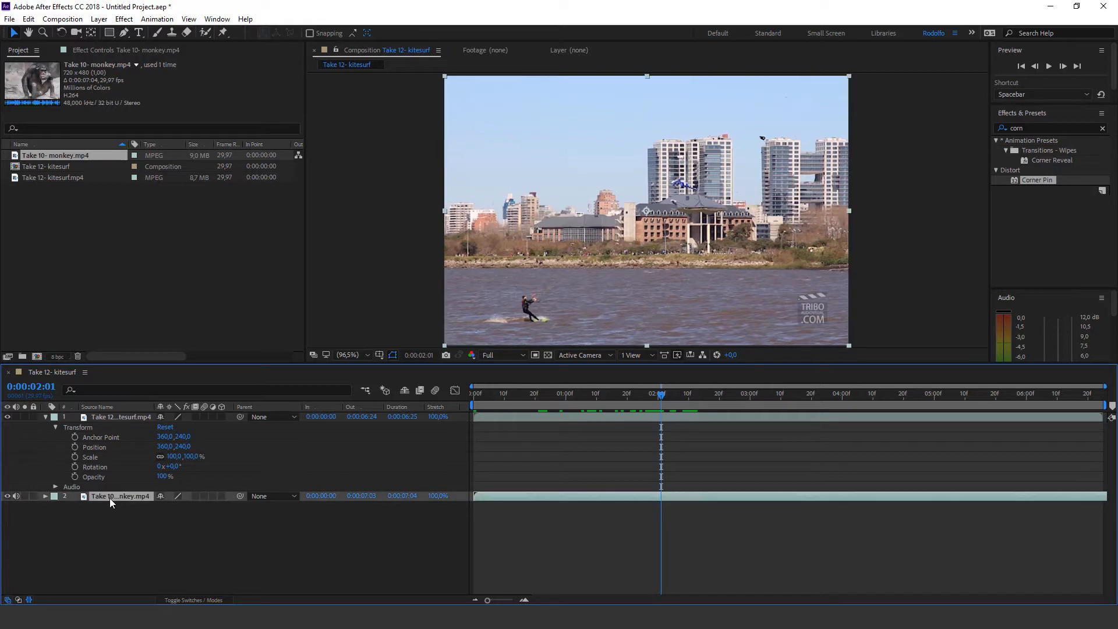
{"action": "key", "text": "ctrl+d"}
{"action": "key", "text": "ctrl+d"}
{"action": "key", "text": "ctrl+d"}
{"action": "key", "text": "ctrl+d"}
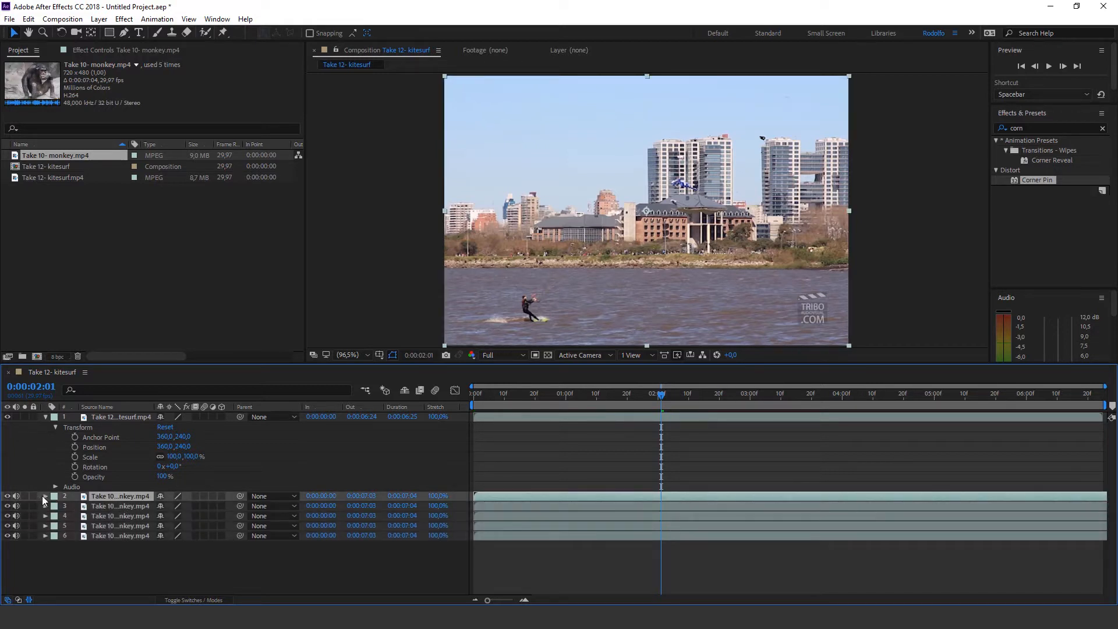
{"action": "left_click", "coordinate": [45, 496]}
{"action": "left_click", "coordinate": [55, 506]}
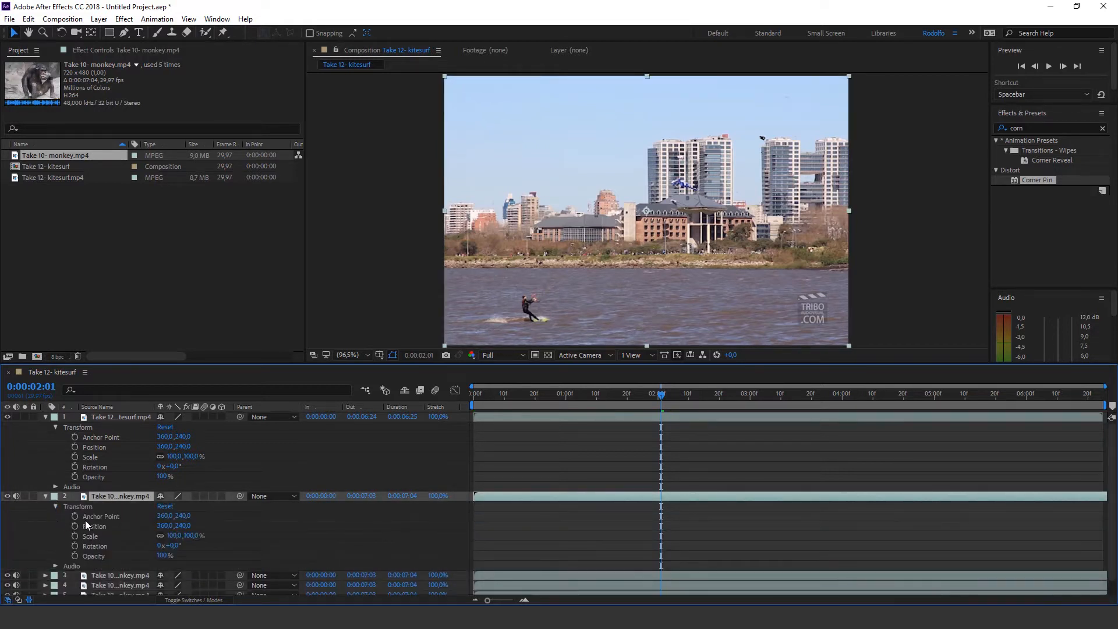
{"action": "left_click", "coordinate": [45, 496]}
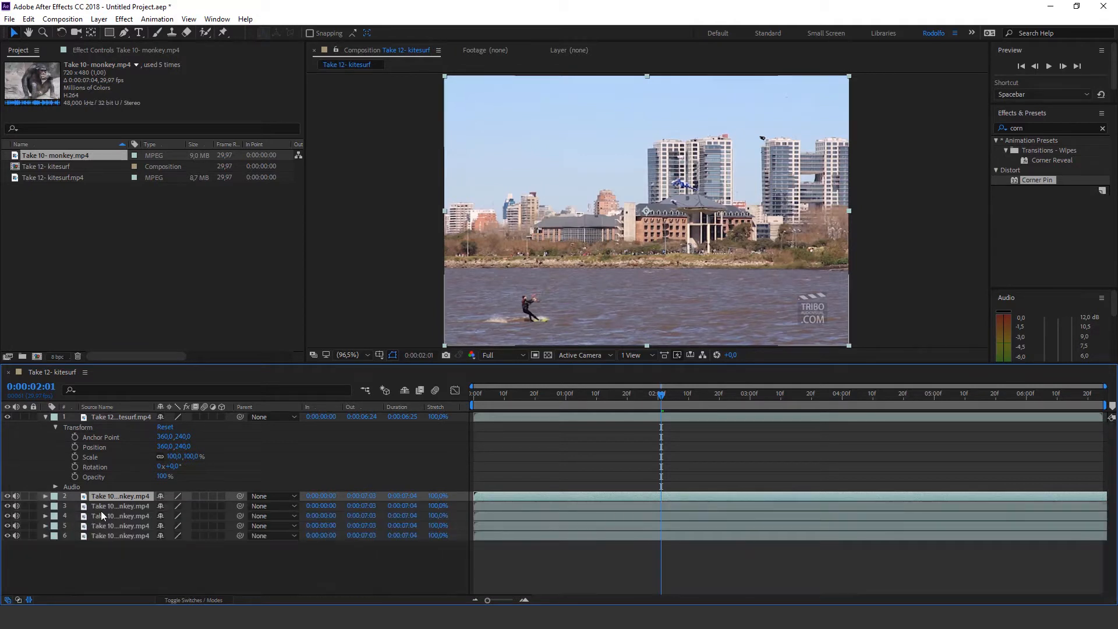
{"action": "key", "text": "ctrl+d"}
{"action": "key", "text": "ctrl+d"}
{"action": "key", "text": "ctrl+d"}
{"action": "key", "text": "ctrl+d"}
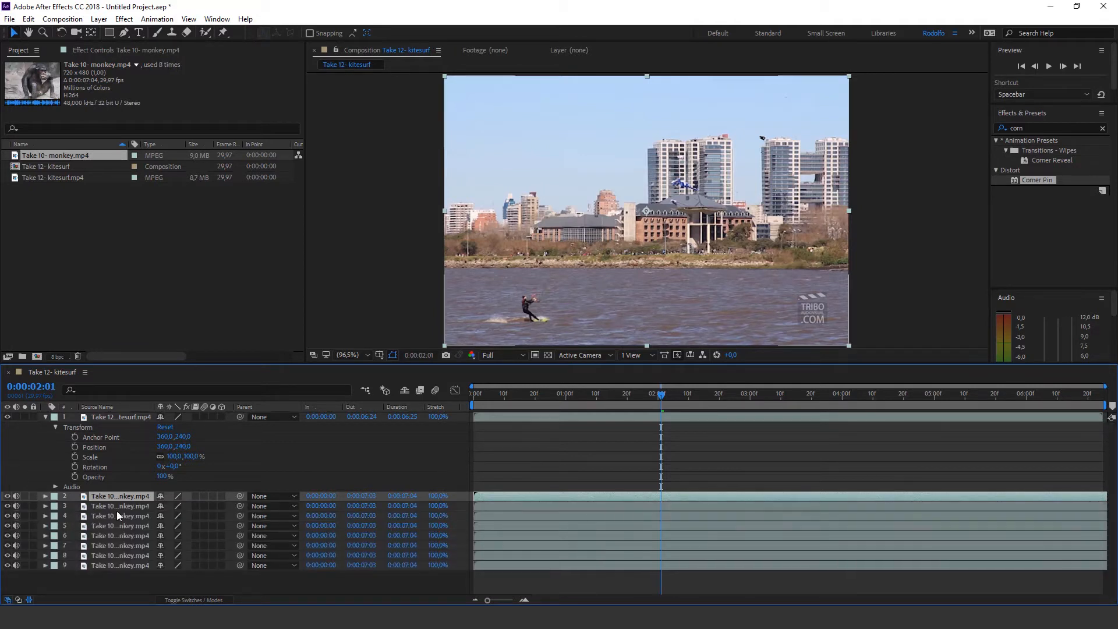
Delete all the monkey layers from the composition
{"action": "left_click", "coordinate": [112, 574], "text": "shift"}
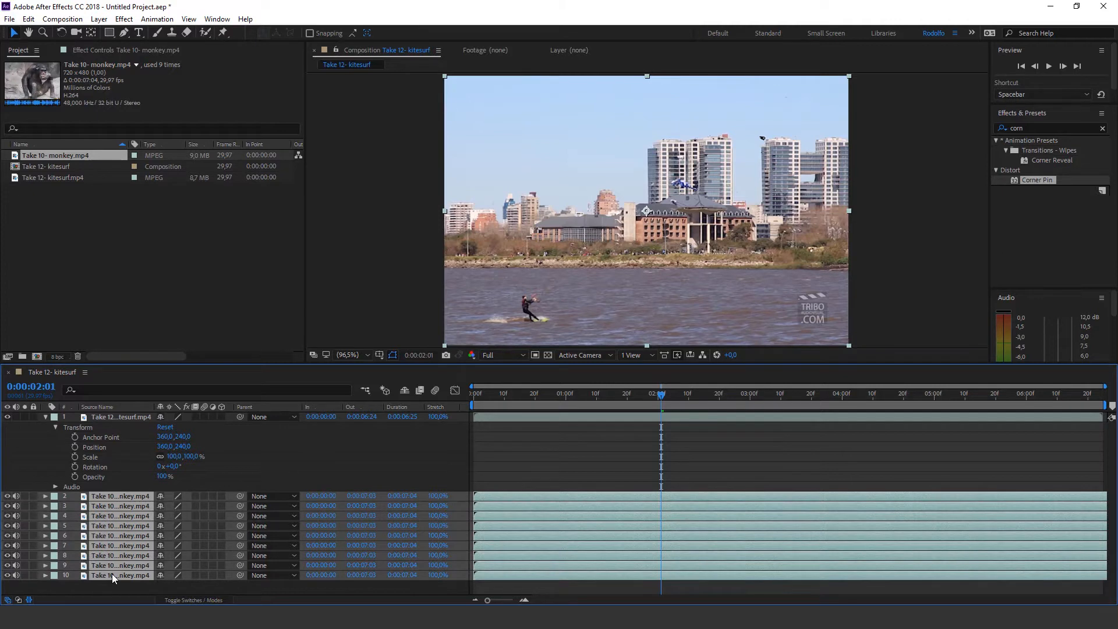
{"action": "key", "text": "Delete"}
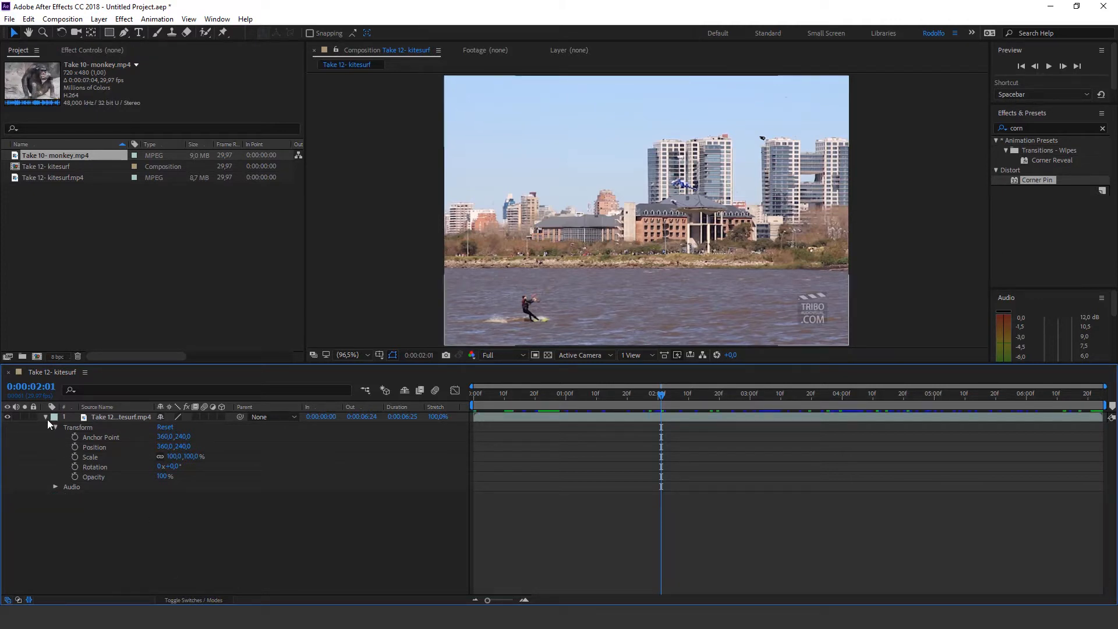
Display the kitesurf layer's Scale, Anchor Point, Position, Rotation and Opacity properties one at a time
{"action": "left_click", "coordinate": [117, 417]}
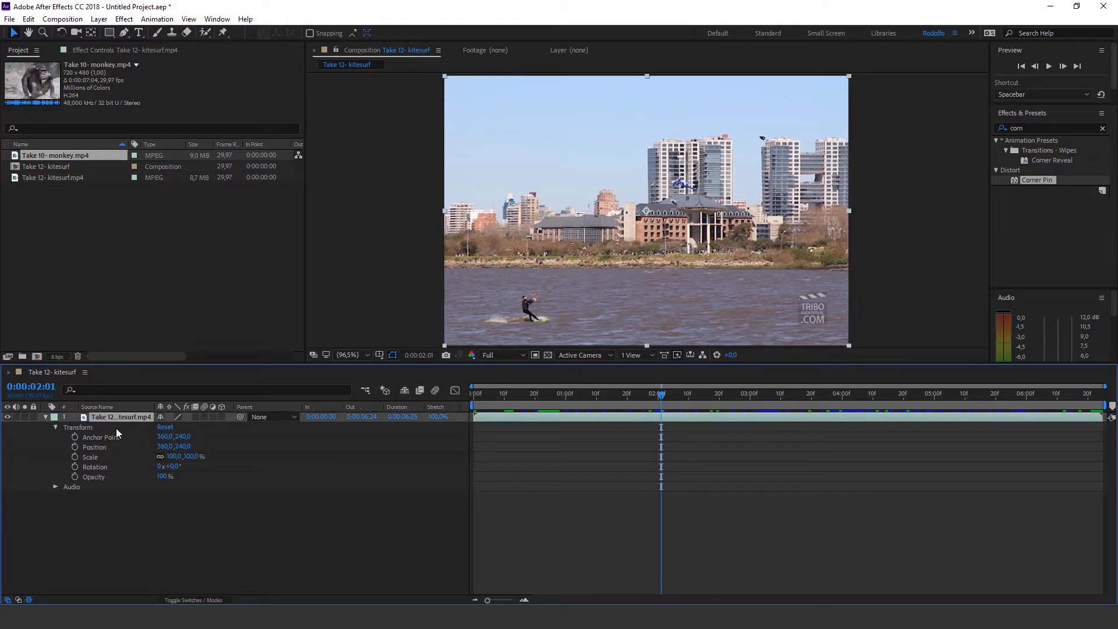
{"action": "key", "text": "s"}
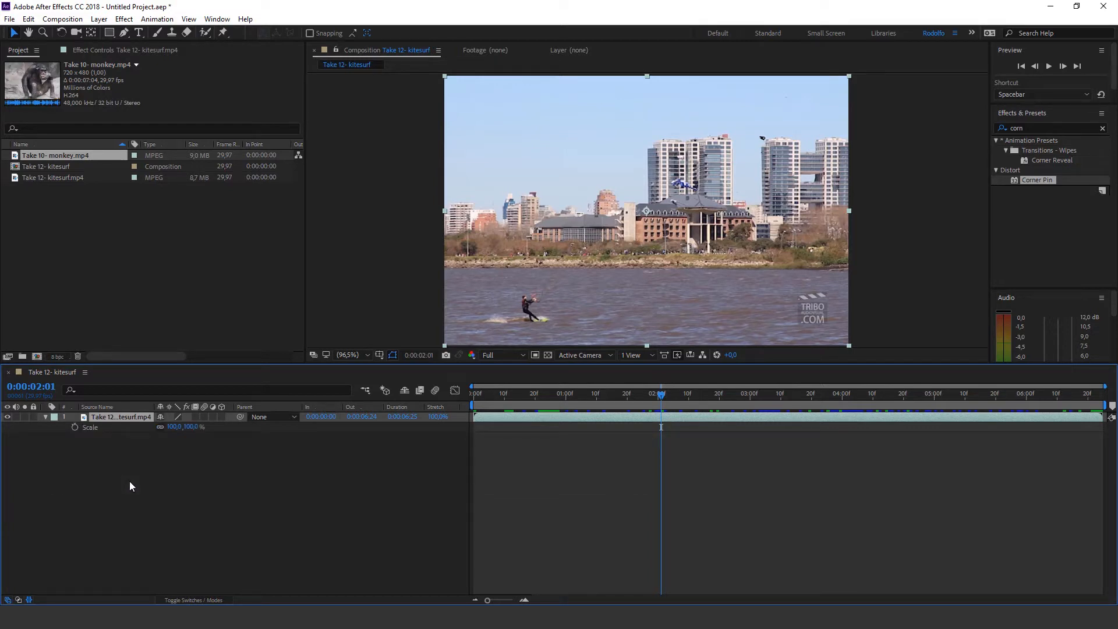
{"action": "key", "text": "a"}
{"action": "key", "text": "s"}
{"action": "key", "text": "p"}
{"action": "key", "text": "r"}
{"action": "key", "text": "t"}
{"action": "key", "text": "p"}
{"action": "key", "text": "s"}
{"action": "key", "text": "t"}
{"action": "key", "text": "s"}
{"action": "key", "text": "p"}
{"action": "key", "text": "s"}
Show Position and Rotation together with Scale on the kitesurf layer, then hide Scale and deselect the layer
{"action": "key", "text": "shift+p"}
{"action": "key", "text": "shift+p"}
{"action": "key", "text": "shift+p"}
{"action": "key", "text": "shift+r"}
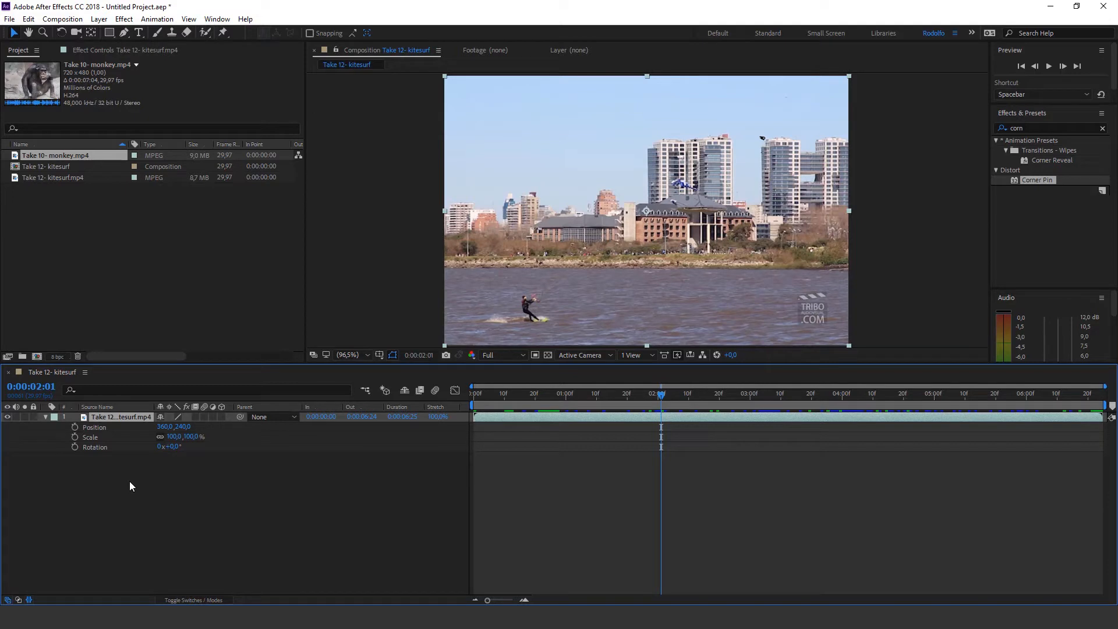
{"action": "key", "text": "shift+s"}
{"action": "left_click", "coordinate": [130, 482]}
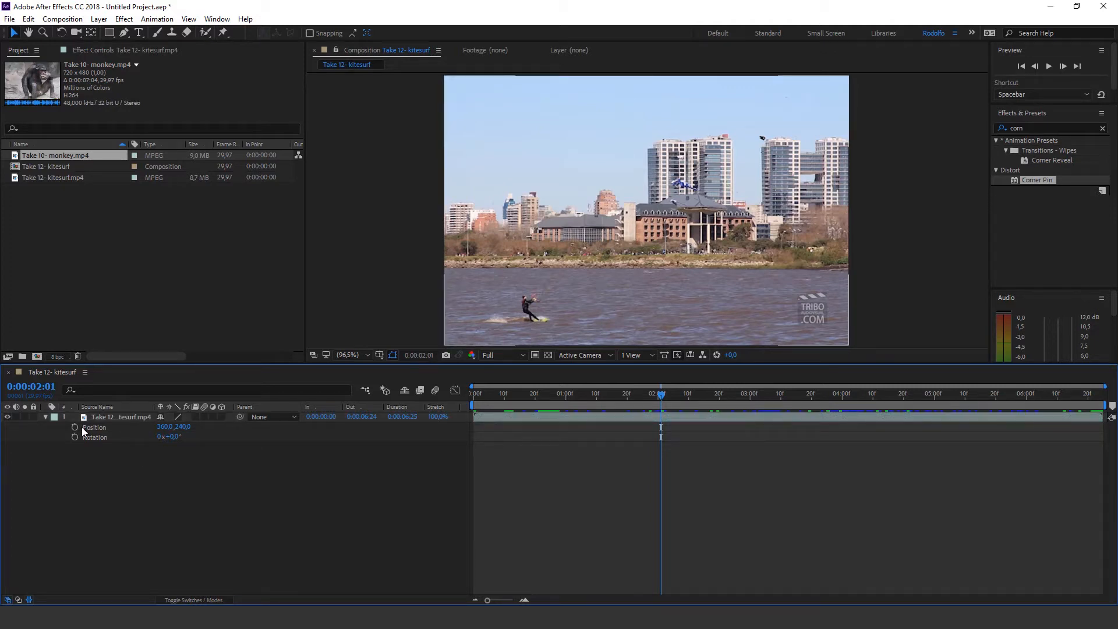
Clear the effects search and show only the Scale property of the kitesurf layer
{"action": "left_click", "coordinate": [1103, 129]}
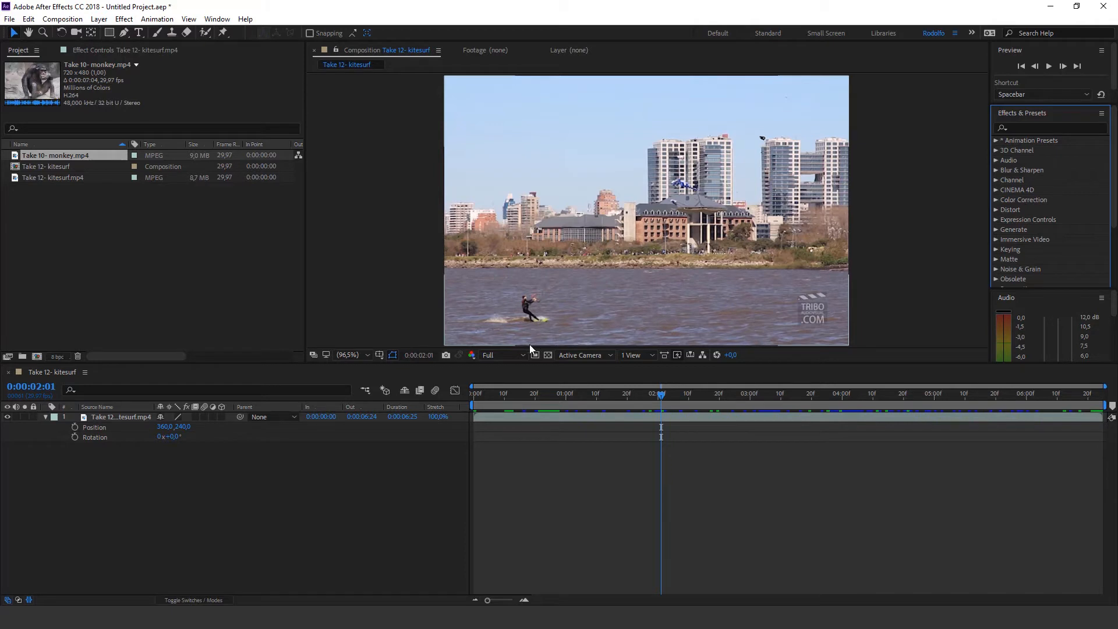
{"action": "left_click", "coordinate": [524, 475]}
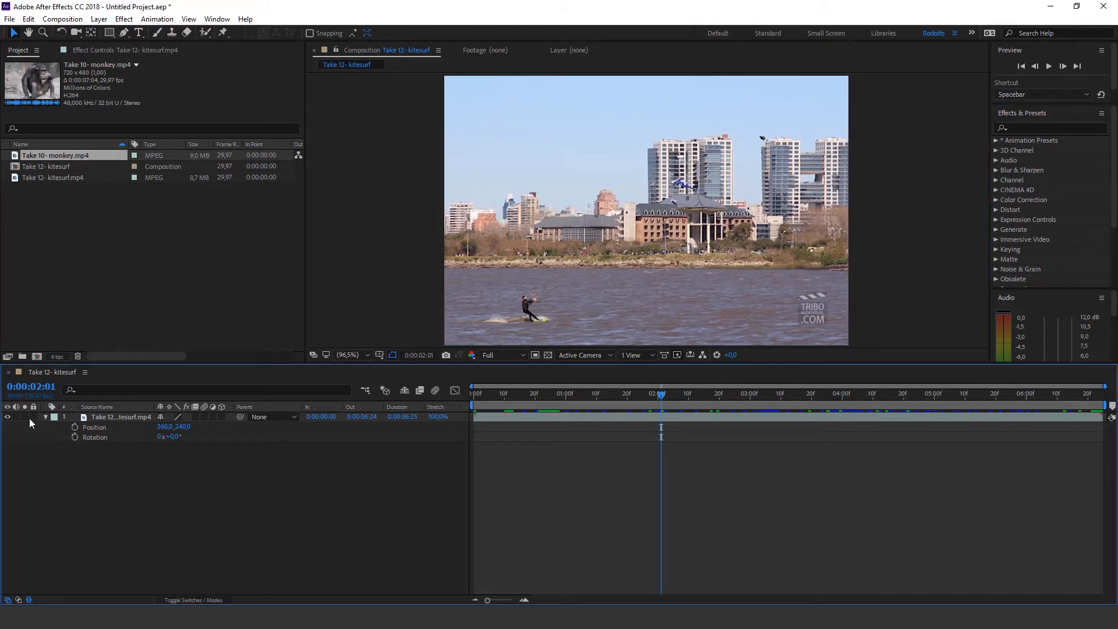
{"action": "left_click", "coordinate": [83, 417]}
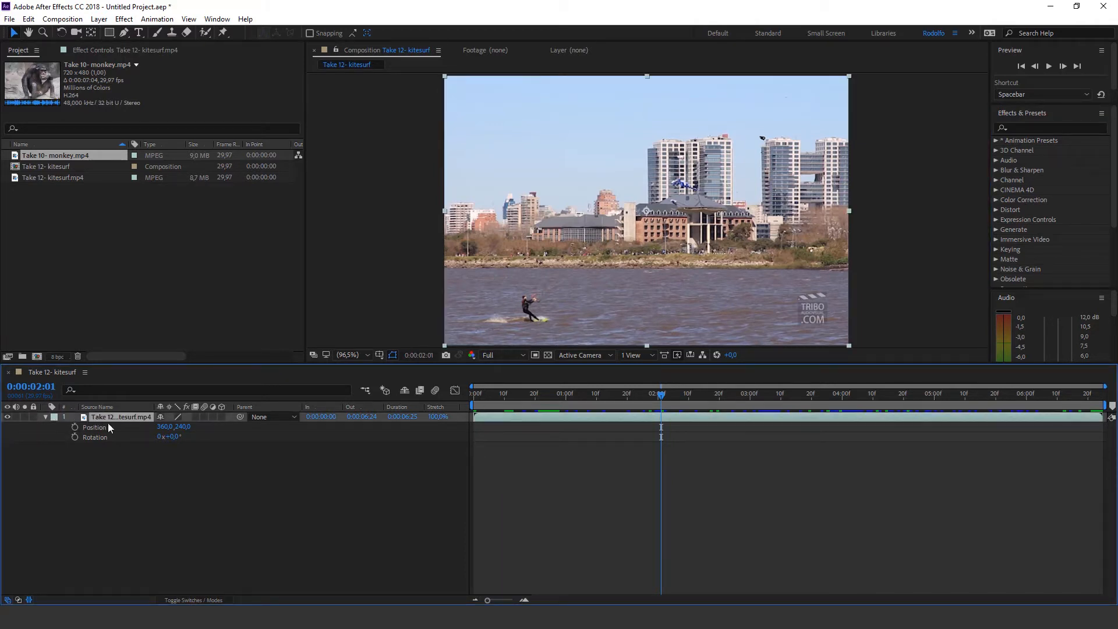
{"action": "key", "text": "s"}
{"action": "left_click", "coordinate": [45, 446]}
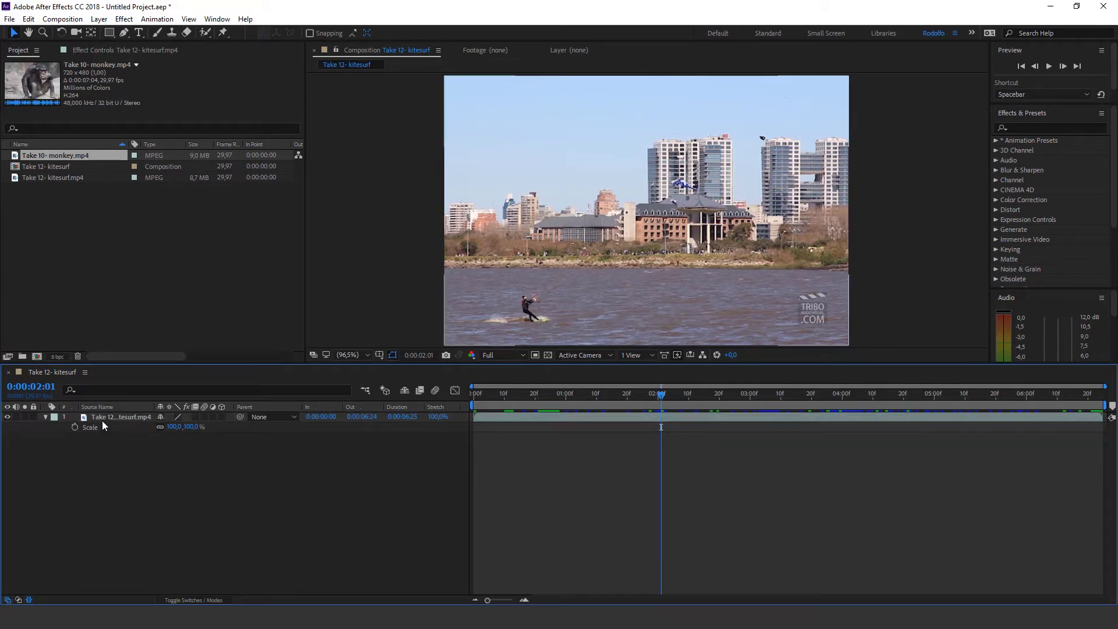
Scale the kitesurf layer down to 15% and deselect it
{"action": "left_click", "coordinate": [104, 420]}
{"action": "left_click", "coordinate": [174, 427]}
{"action": "type", "text": "40"}
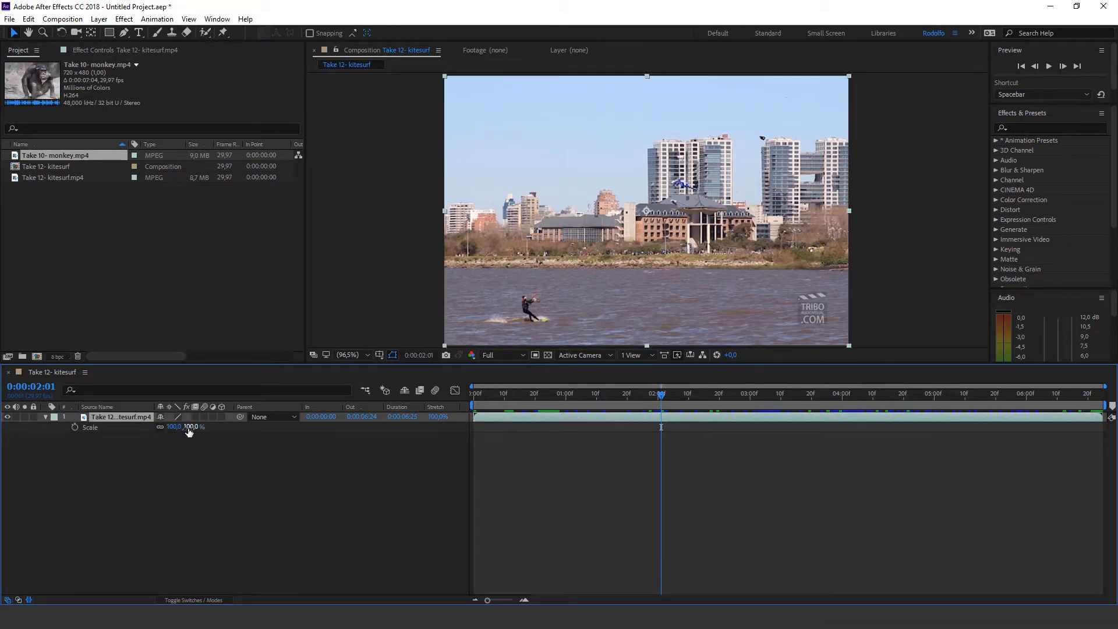
{"action": "key", "text": "Return"}
{"action": "left_click_drag", "start_coordinate": [149, 428], "coordinate": [135, 428]}
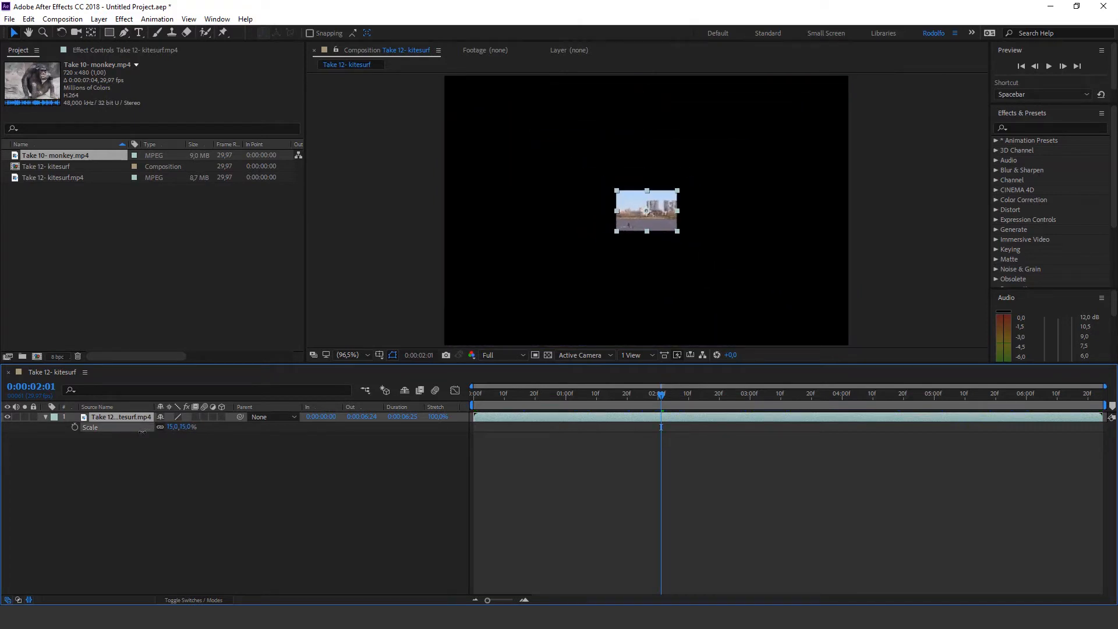
{"action": "left_click", "coordinate": [478, 465]}
Scrub through the opening of the clip and set the current time to 0:00:00:00
{"action": "left_click_drag", "start_coordinate": [592, 402], "coordinate": [428, 402]}
{"action": "left_click", "coordinate": [526, 395]}
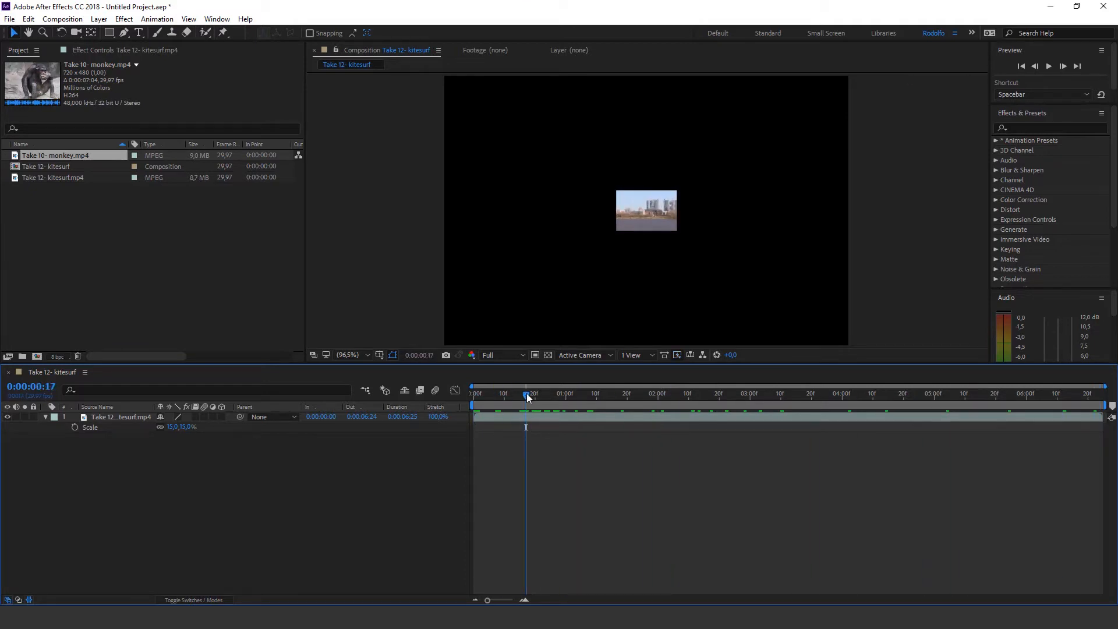
{"action": "left_click_drag", "start_coordinate": [528, 393], "coordinate": [453, 395]}
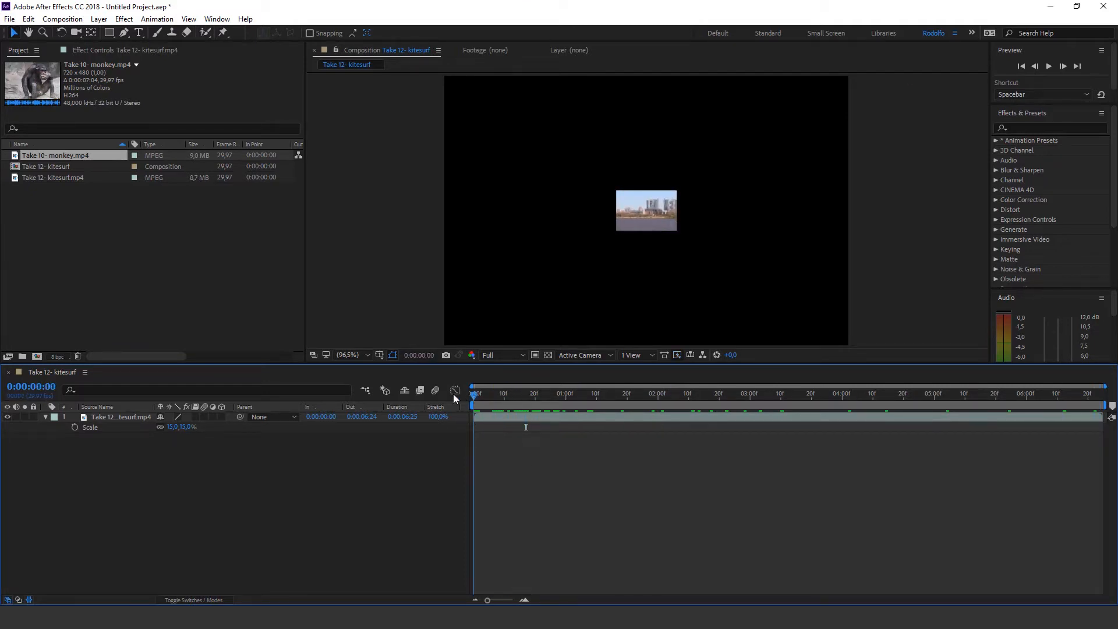
Enable keyframing for the kitesurf layer's Scale at 0:00:00:00 and set the current time to 0:00:06:00
{"action": "left_click", "coordinate": [74, 427]}
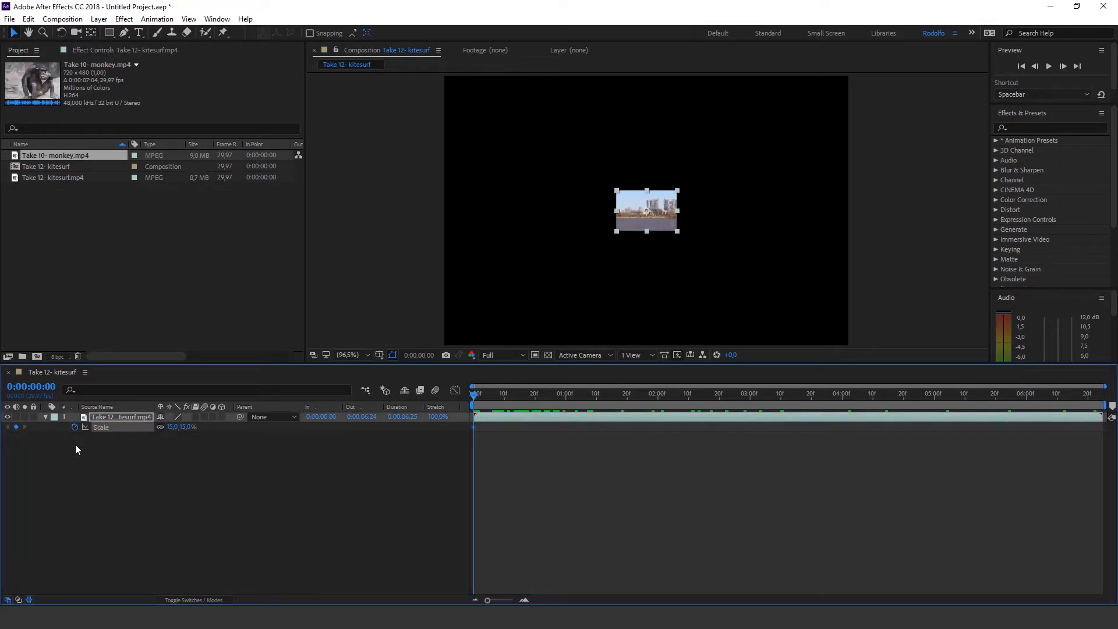
{"action": "left_click", "coordinate": [503, 447]}
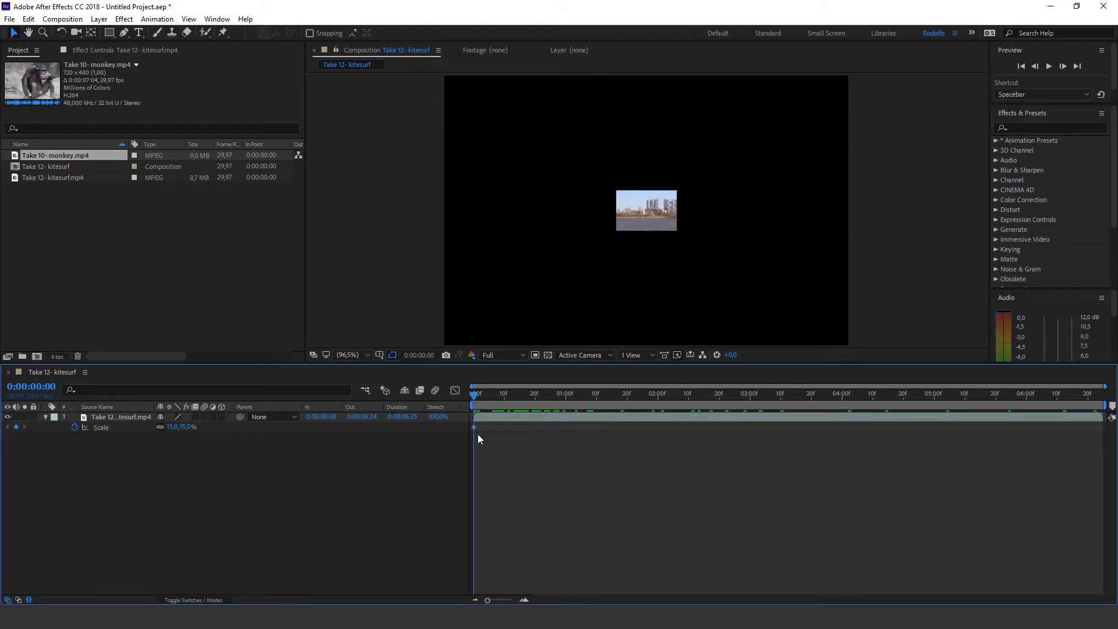
{"action": "mouse_move", "coordinate": [474, 430]}
{"action": "left_click_drag", "start_coordinate": [476, 393], "coordinate": [1086, 415]}
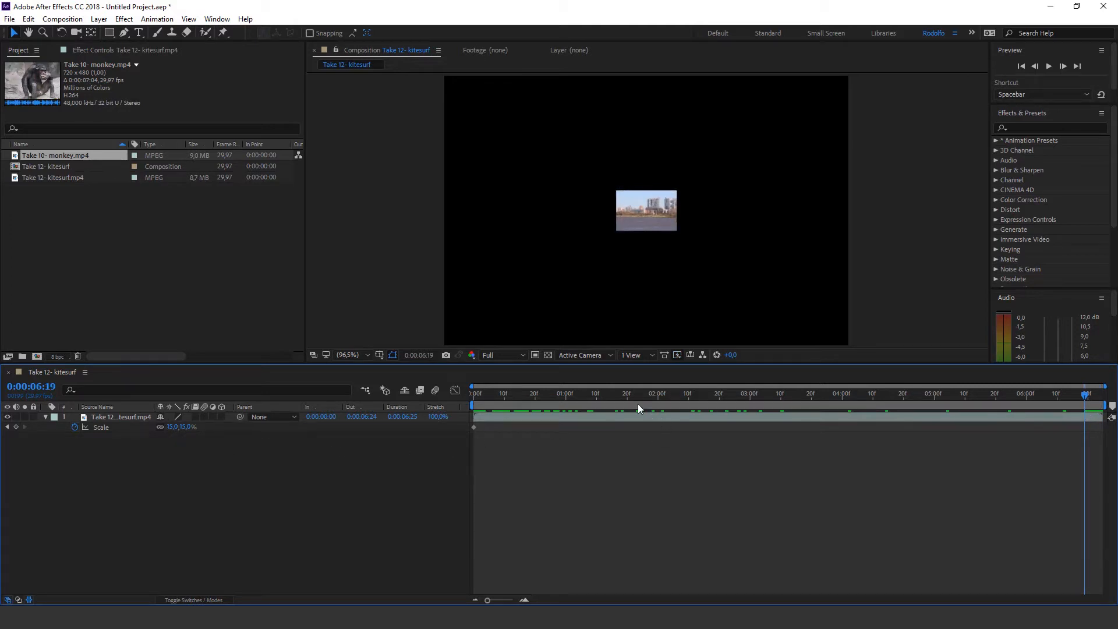
{"action": "left_click_drag", "start_coordinate": [638, 408], "coordinate": [1026, 417]}
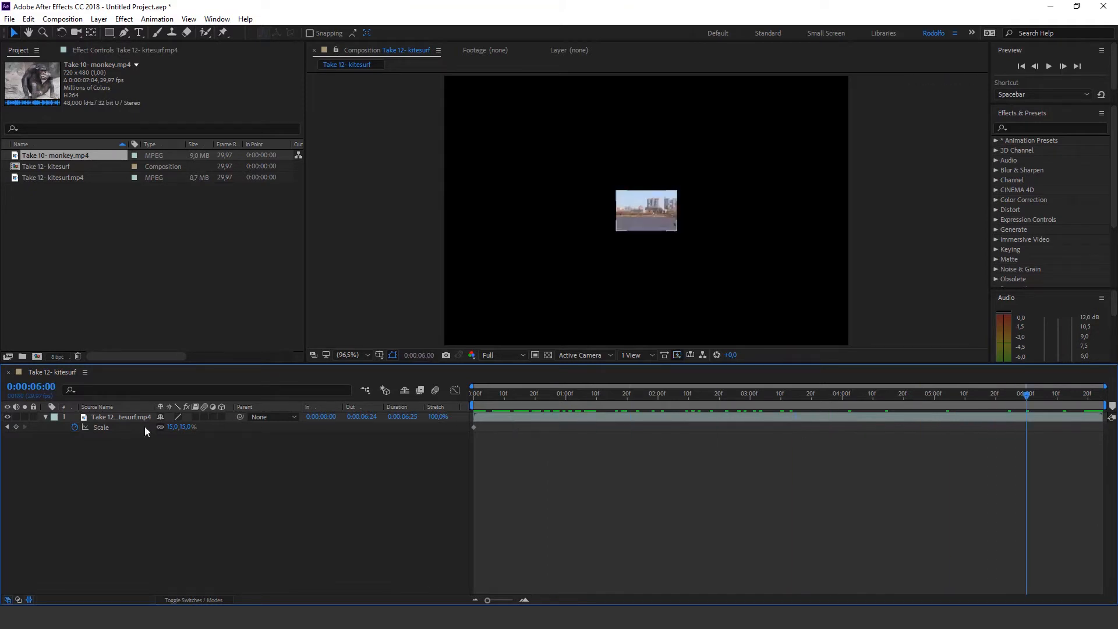
{"action": "left_click", "coordinate": [173, 427]}
{"action": "type", "text": "100"}
{"action": "key", "text": "Return"}
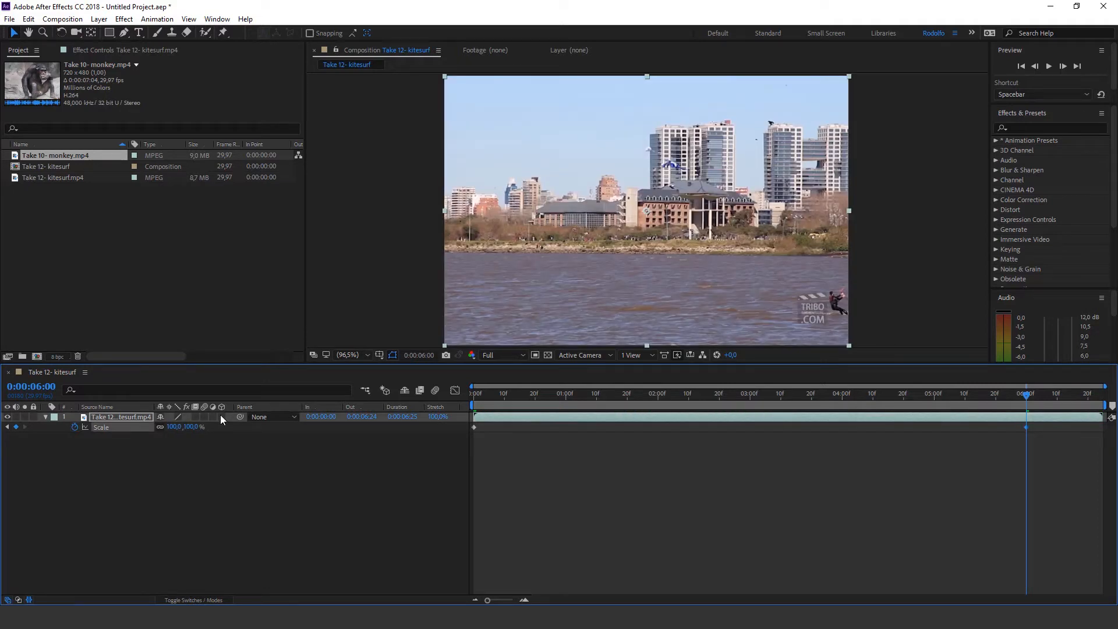
{"action": "key", "text": "ctrl+z"}
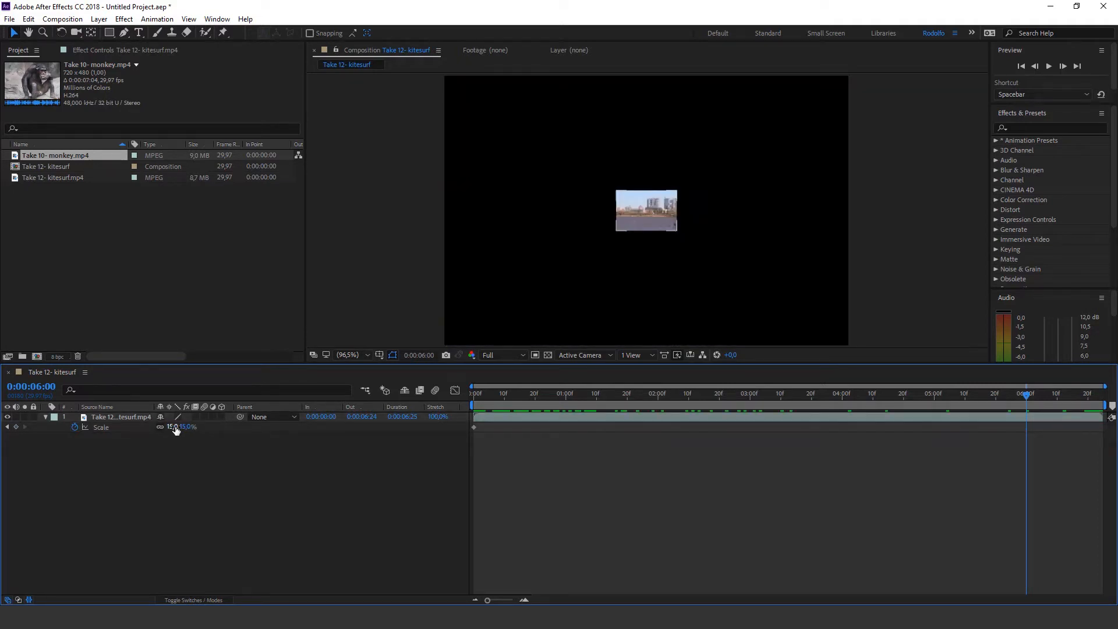
Try enlarging the Scale to about 458% at 0:00:06:00, scrub through the animation, and delete that keyframe
{"action": "left_click_drag", "start_coordinate": [176, 430], "coordinate": [436, 419]}
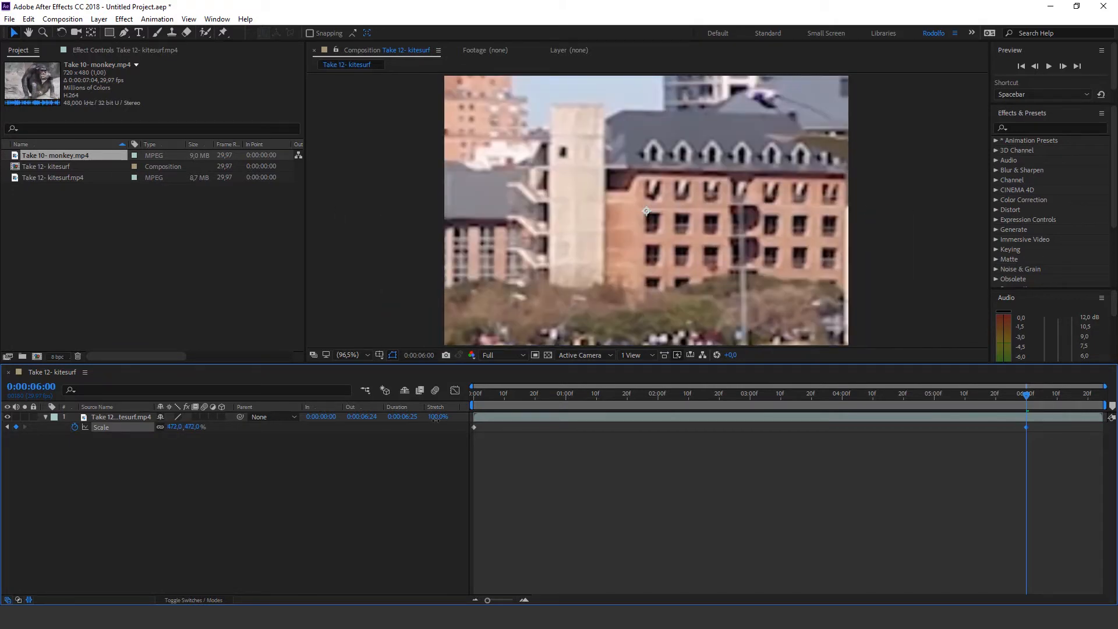
{"action": "left_click_drag", "start_coordinate": [516, 394], "coordinate": [1027, 399]}
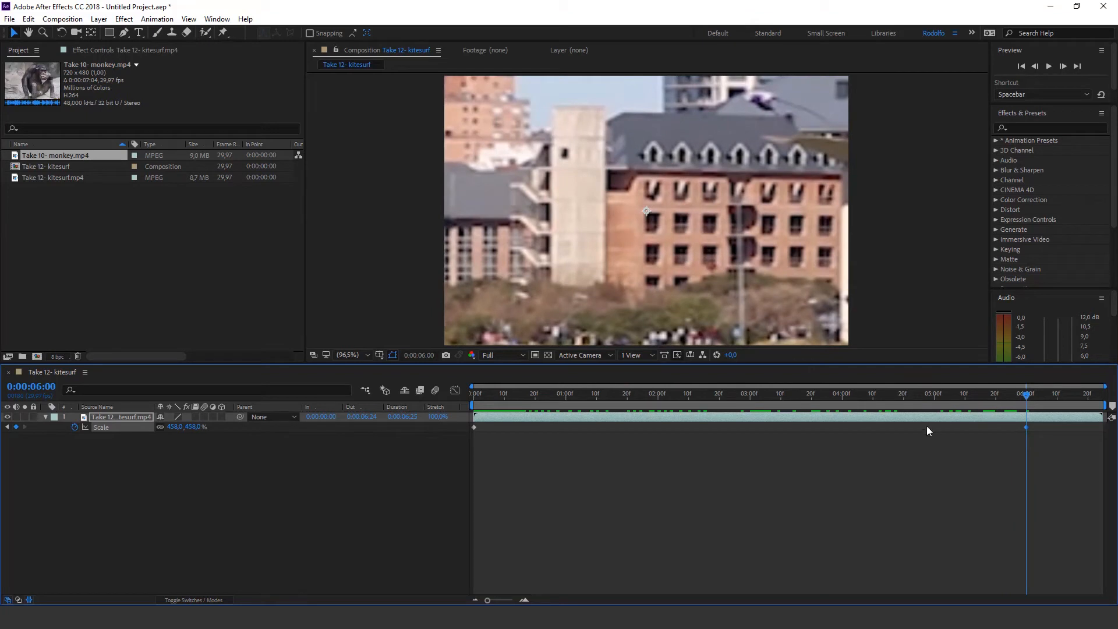
{"action": "key", "text": "Delete"}
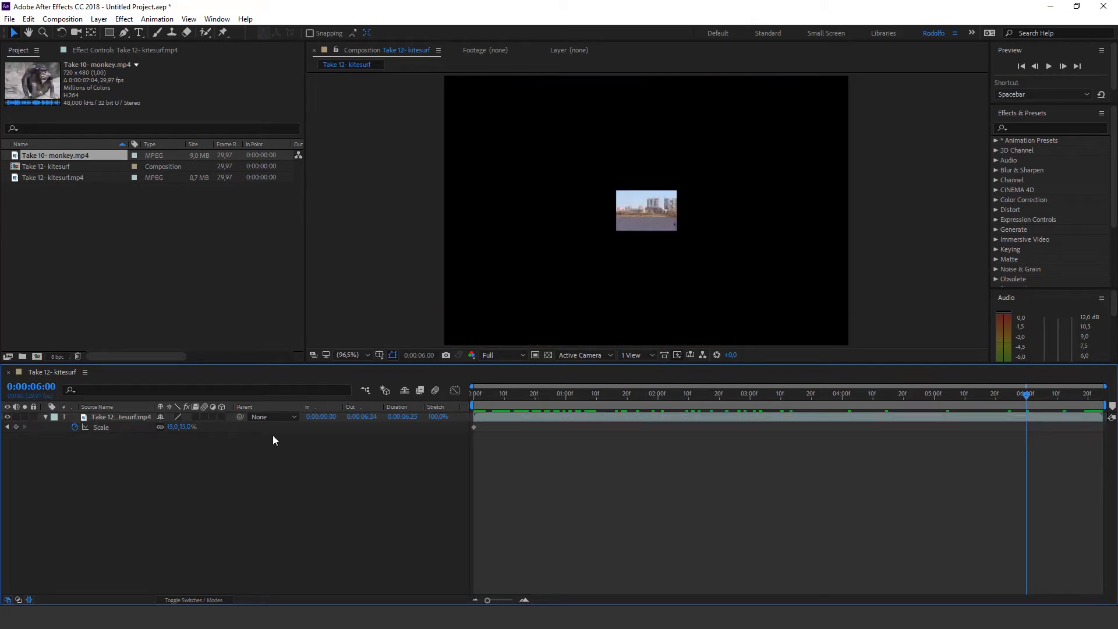
Set the Scale to 100% at 0:00:06:00, deselect the layer and preview the growing animation from the start
{"action": "left_click", "coordinate": [186, 427]}
{"action": "type", "text": "100"}
{"action": "key", "text": "Return"}
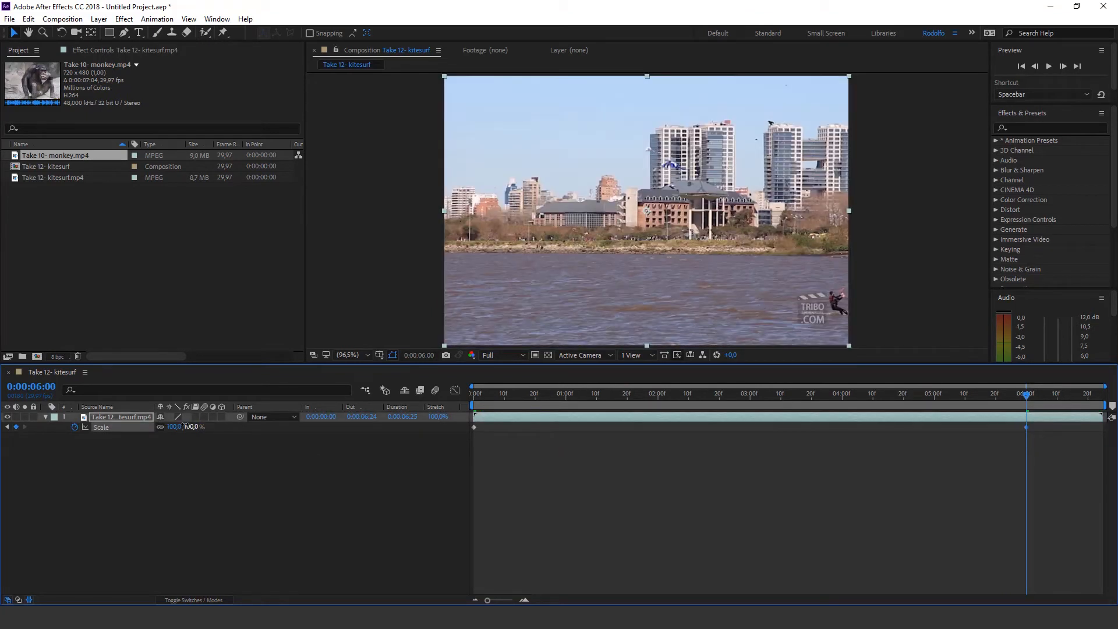
{"action": "left_click", "coordinate": [643, 499]}
{"action": "left_click_drag", "start_coordinate": [630, 396], "coordinate": [438, 408]}
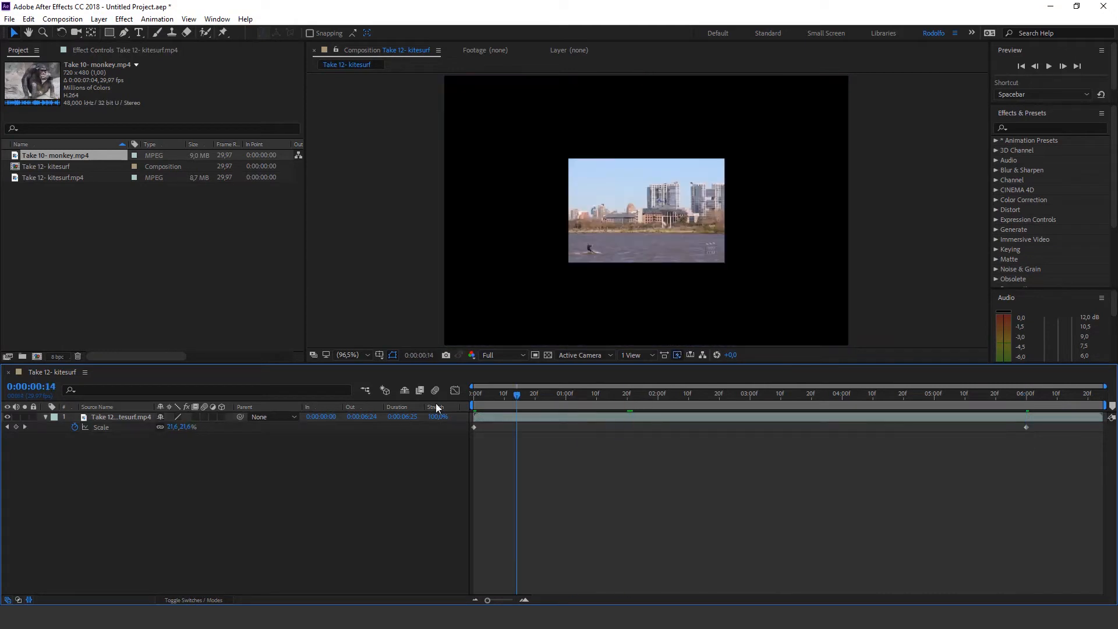
{"action": "key", "text": "space"}
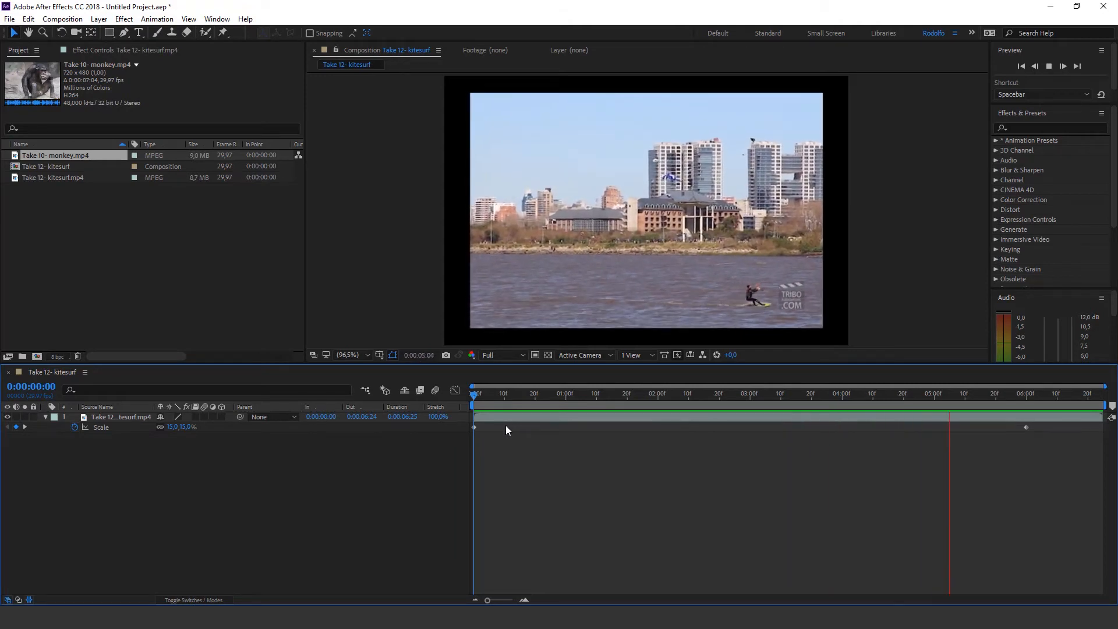
{"action": "key", "text": "space"}
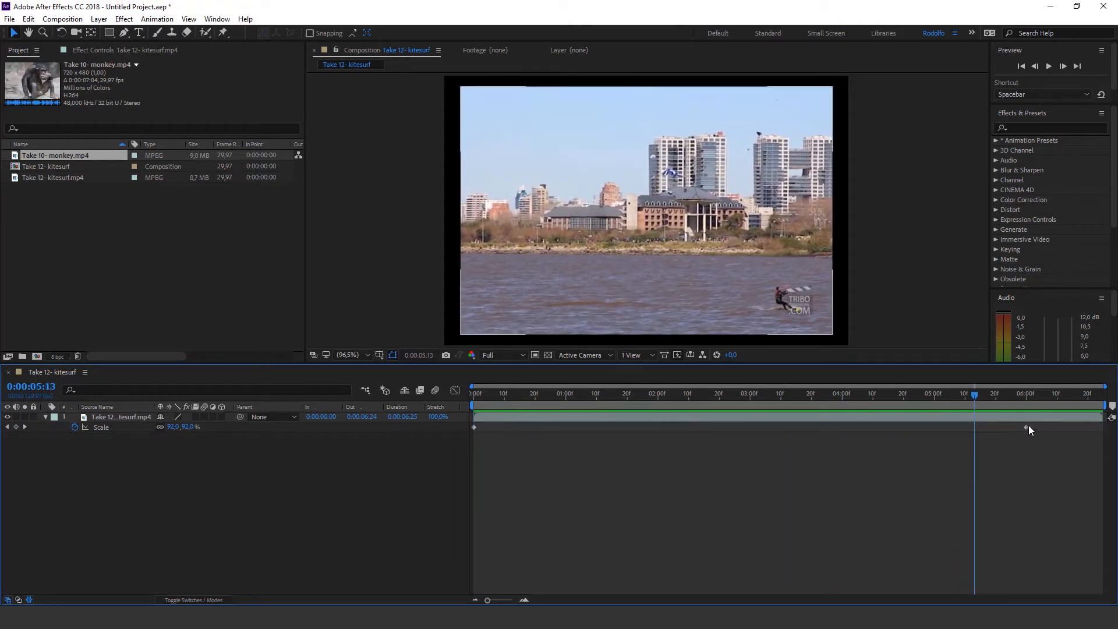
Shift the 100% Scale keyframe earlier to 0:00:01:11, previewing the faster growth along the way
{"action": "left_click_drag", "start_coordinate": [1027, 428], "coordinate": [971, 441]}
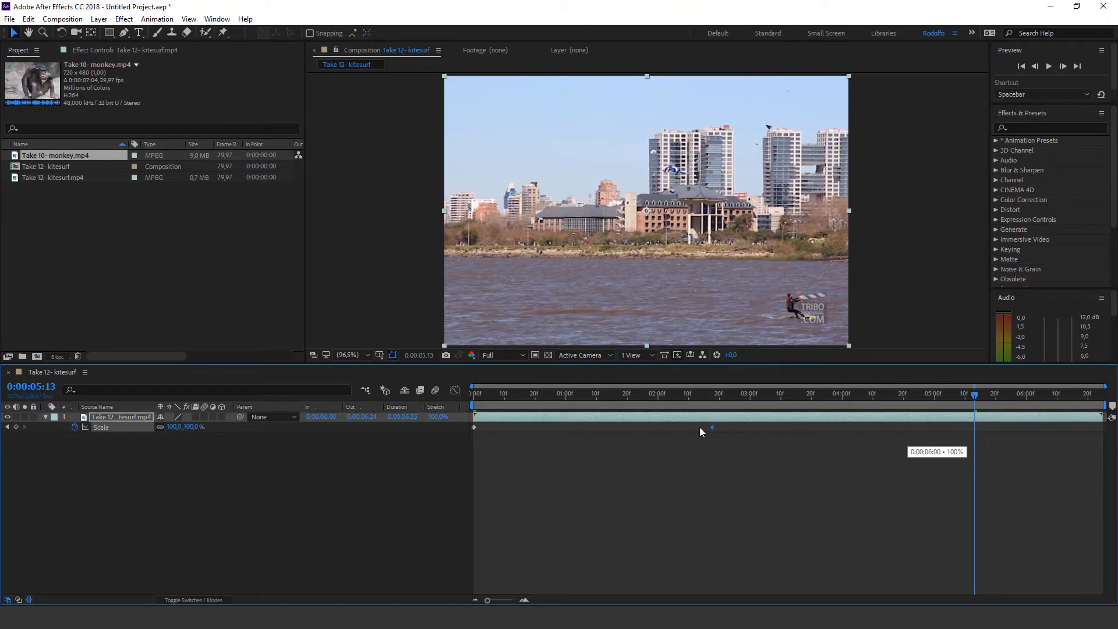
{"action": "left_click_drag", "start_coordinate": [561, 428], "coordinate": [541, 427]}
{"action": "key", "text": "space"}
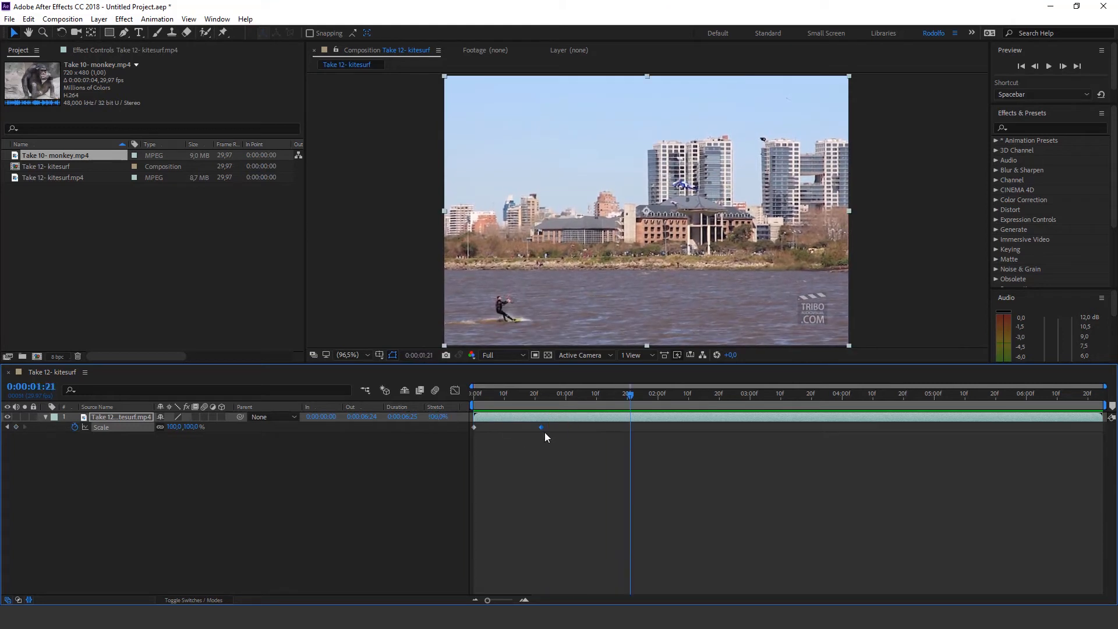
{"action": "key", "text": "space"}
{"action": "left_click_drag", "start_coordinate": [541, 427], "coordinate": [599, 428]}
{"action": "key", "text": "space"}
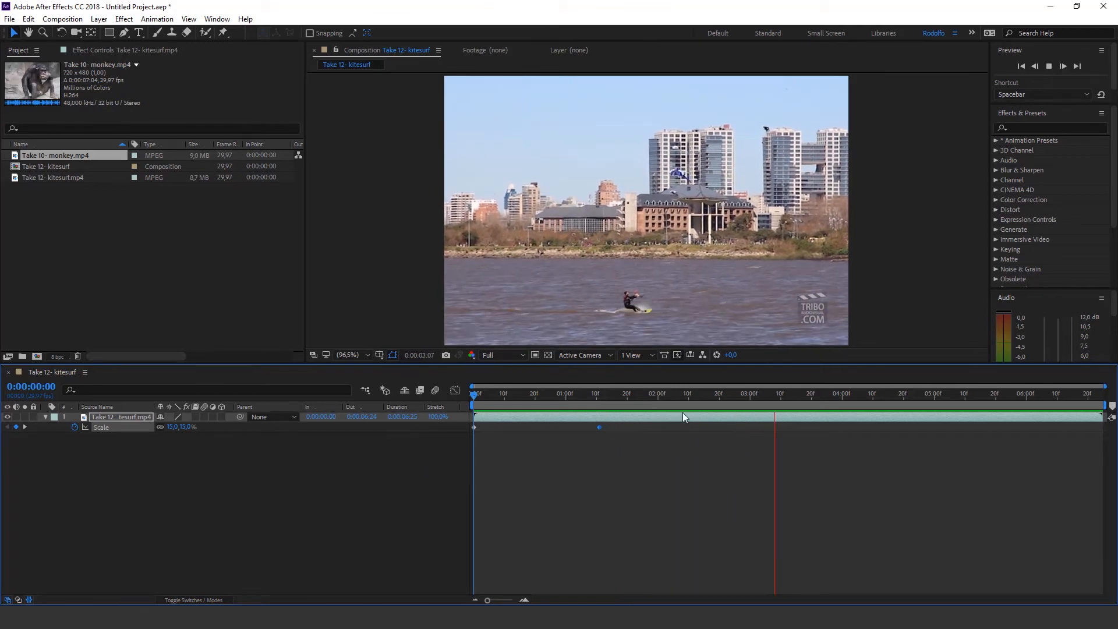
{"action": "key", "text": "space"}
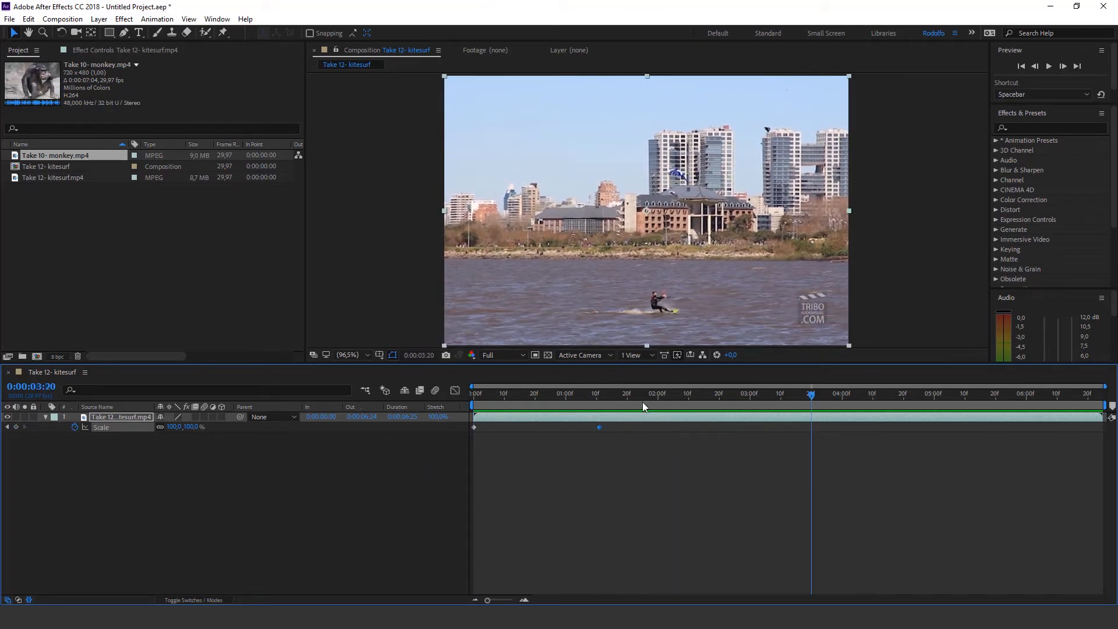
Add a Scale keyframe at 0:00:02:29 without changing the value, step around it, and remove it again
{"action": "left_click_drag", "start_coordinate": [643, 403], "coordinate": [747, 403]}
{"action": "left_click", "coordinate": [39, 446]}
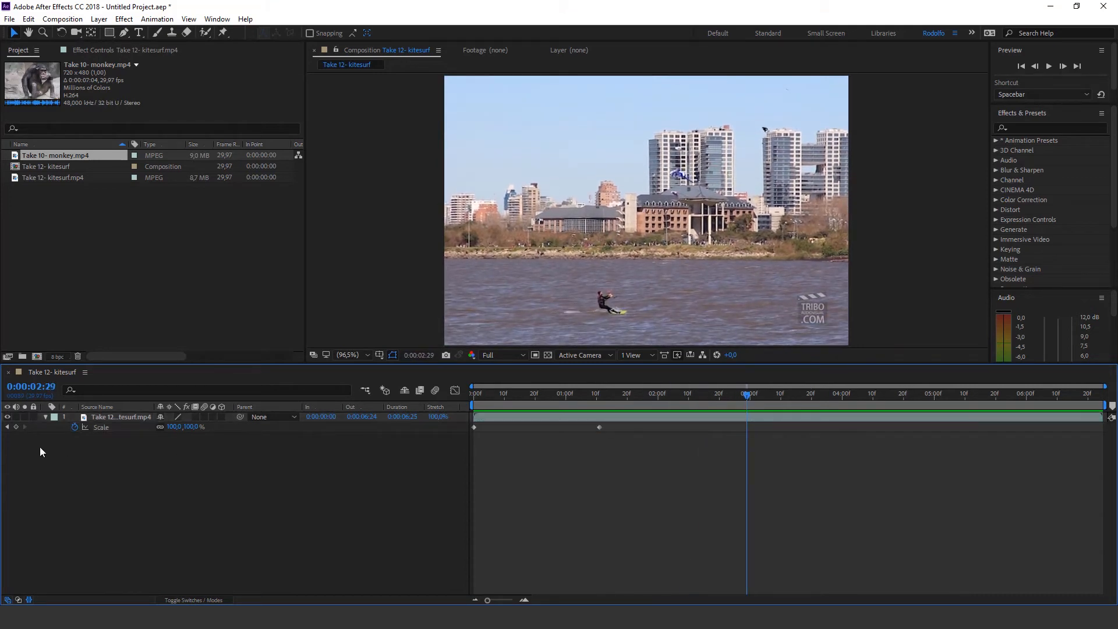
{"action": "left_click", "coordinate": [16, 427]}
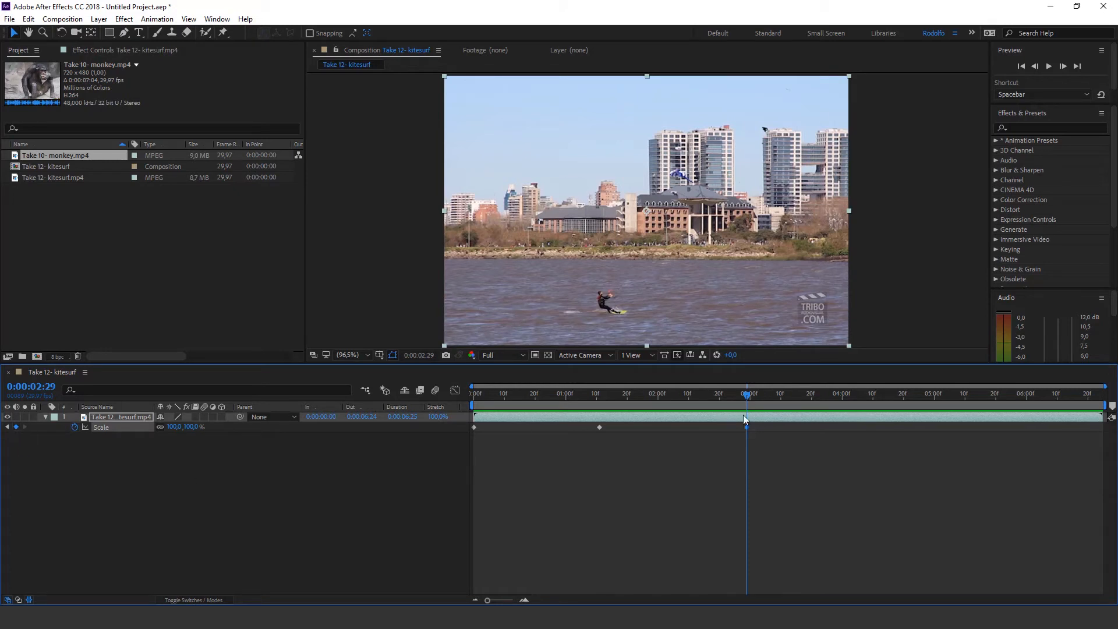
{"action": "mouse_move", "coordinate": [748, 395]}
{"action": "left_mouse_down"}
{"action": "mouse_move", "coordinate": [768, 394]}
{"action": "mouse_move", "coordinate": [744, 394]}
{"action": "left_mouse_up"}
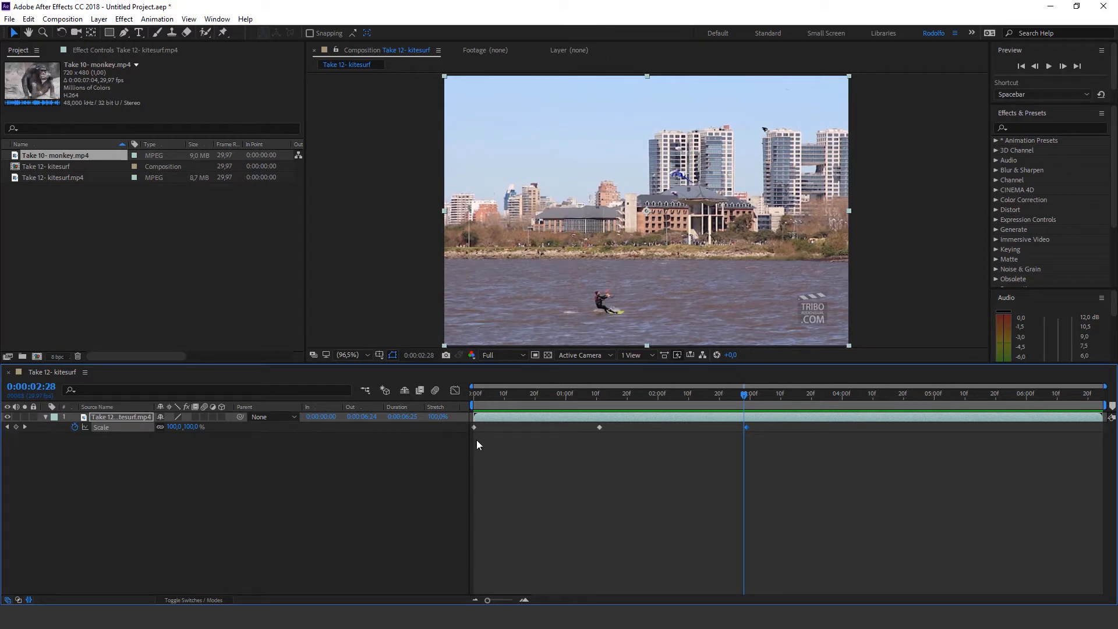
{"action": "left_click_drag", "start_coordinate": [773, 396], "coordinate": [748, 397]}
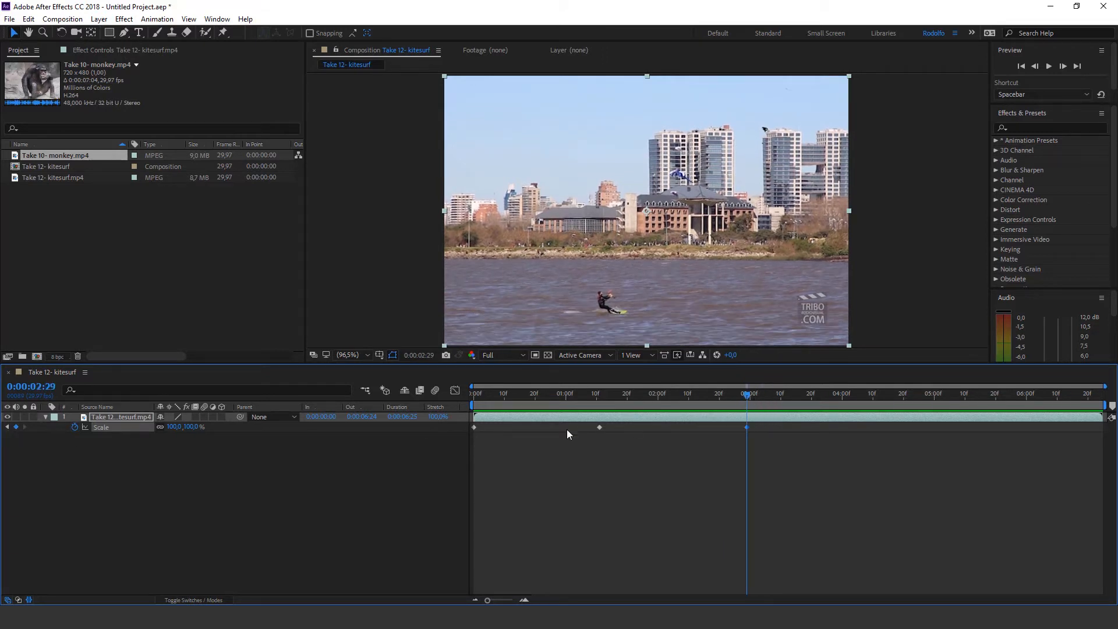
{"action": "left_click", "coordinate": [16, 427]}
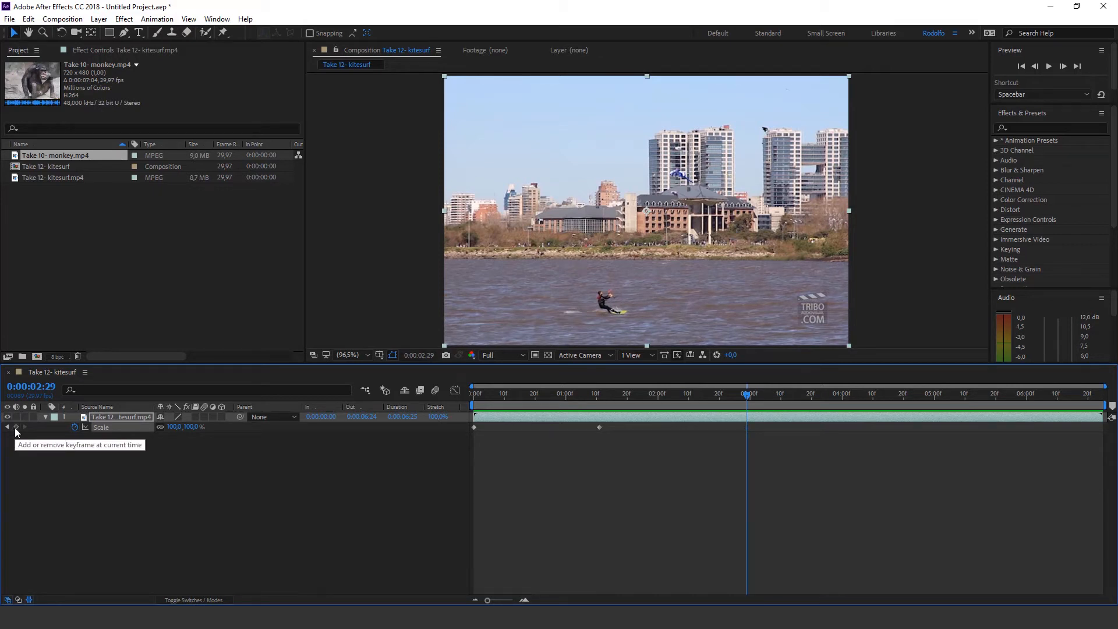
{"action": "left_click_drag", "start_coordinate": [678, 397], "coordinate": [759, 402]}
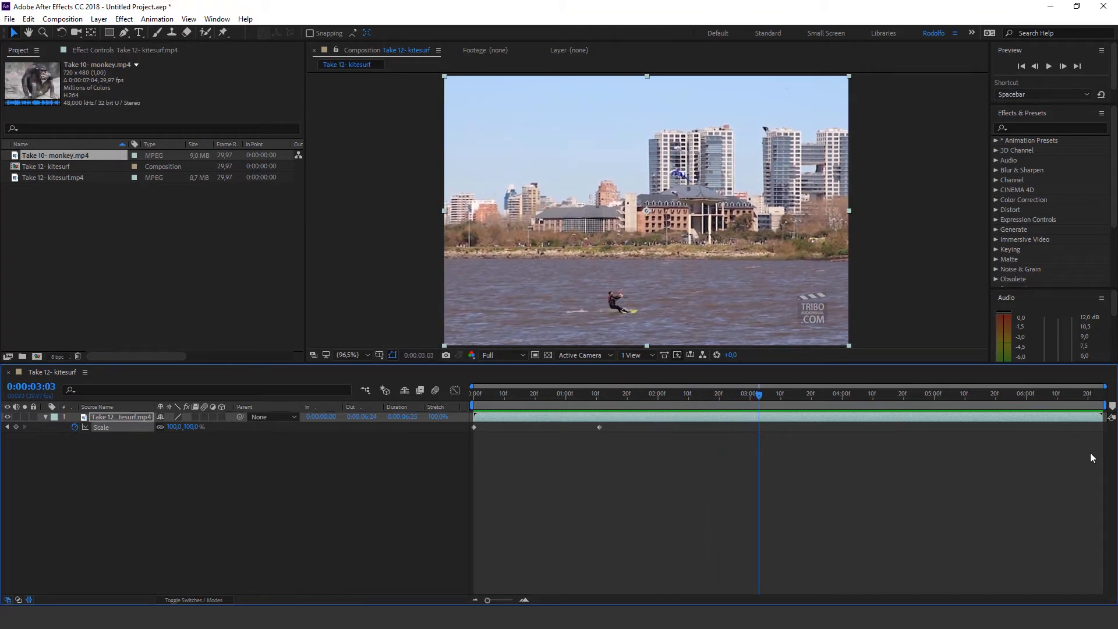
{"action": "left_click", "coordinate": [15, 427]}
Try a 540% Scale keyframe at 0:00:05:23 with an intermediate one at 0:00:03:14, and delete both keyframes
{"action": "left_click_drag", "start_coordinate": [771, 400], "coordinate": [1004, 398]}
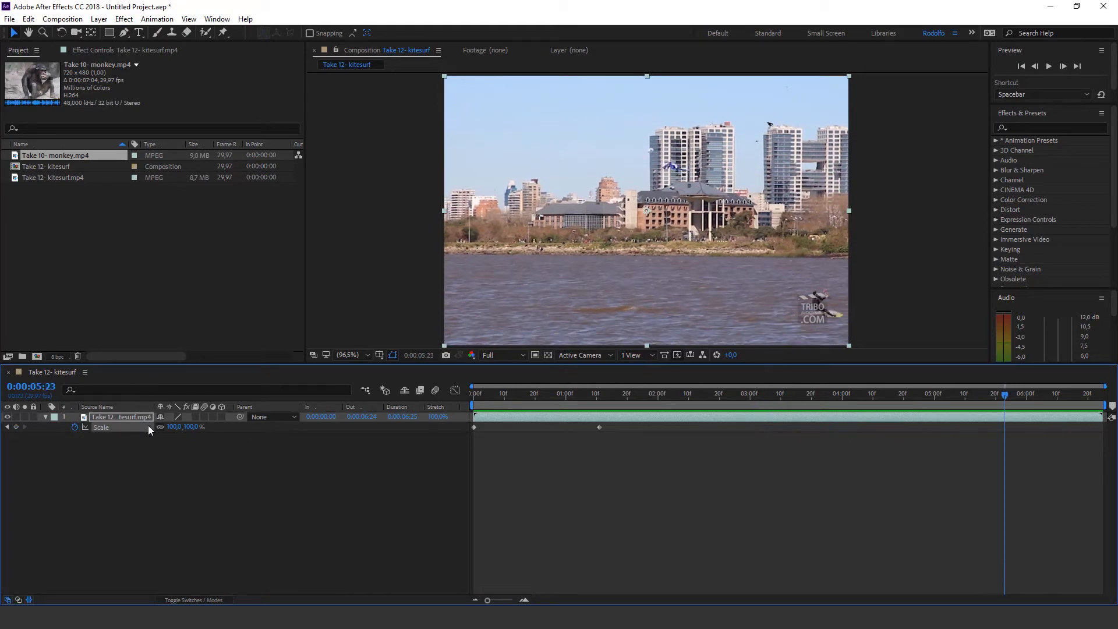
{"action": "left_click_drag", "start_coordinate": [192, 433], "coordinate": [425, 437]}
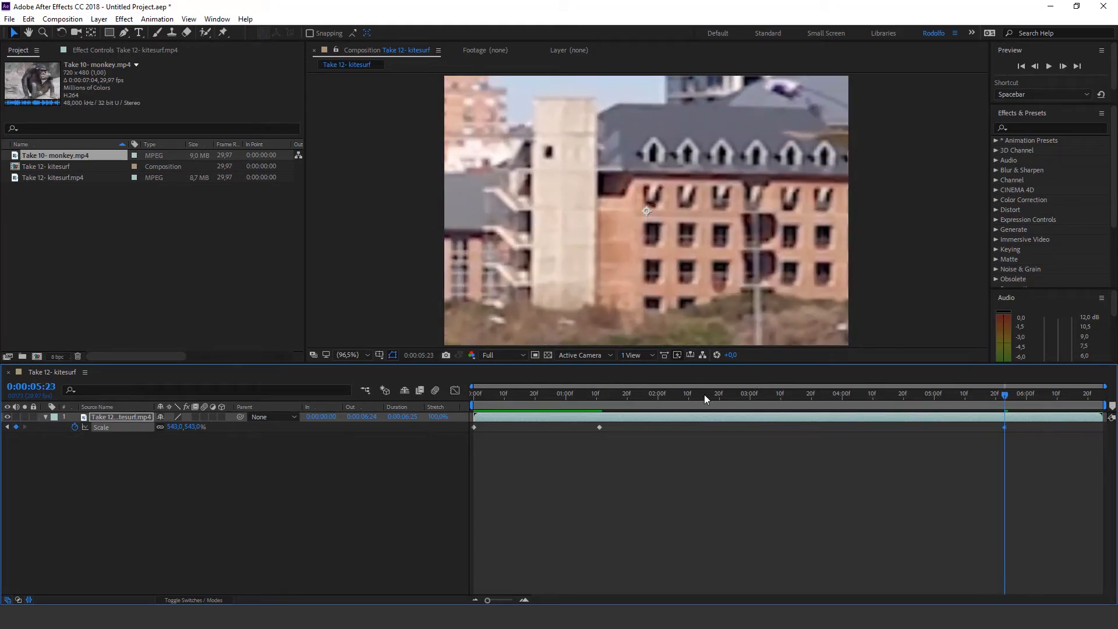
{"action": "left_click_drag", "start_coordinate": [704, 394], "coordinate": [595, 401]}
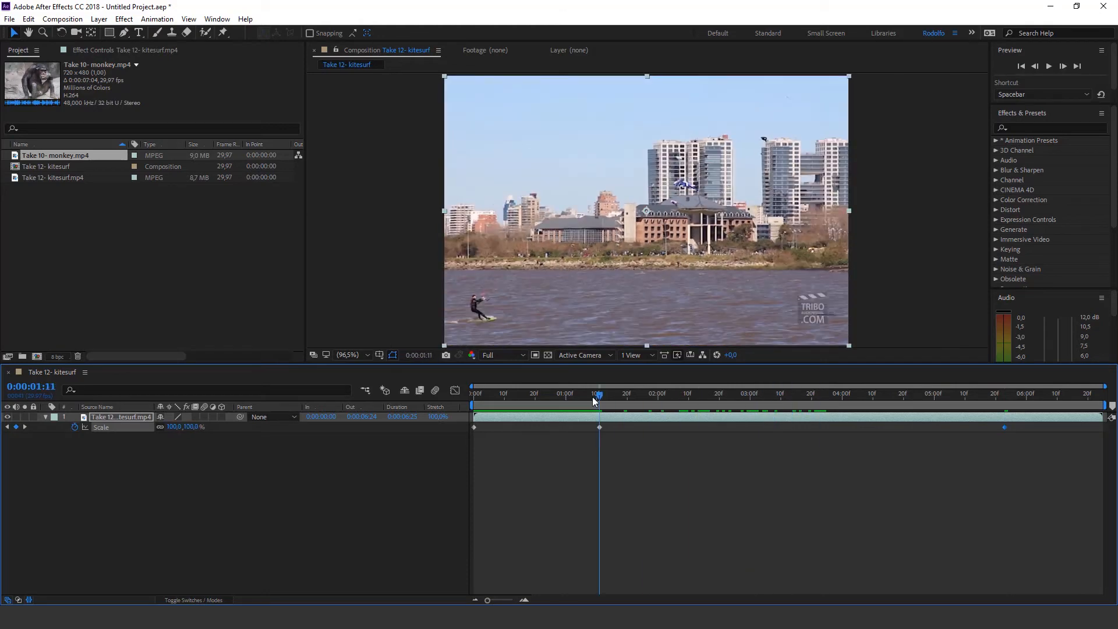
{"action": "left_click_drag", "start_coordinate": [705, 396], "coordinate": [792, 400]}
{"action": "left_click", "coordinate": [16, 428]}
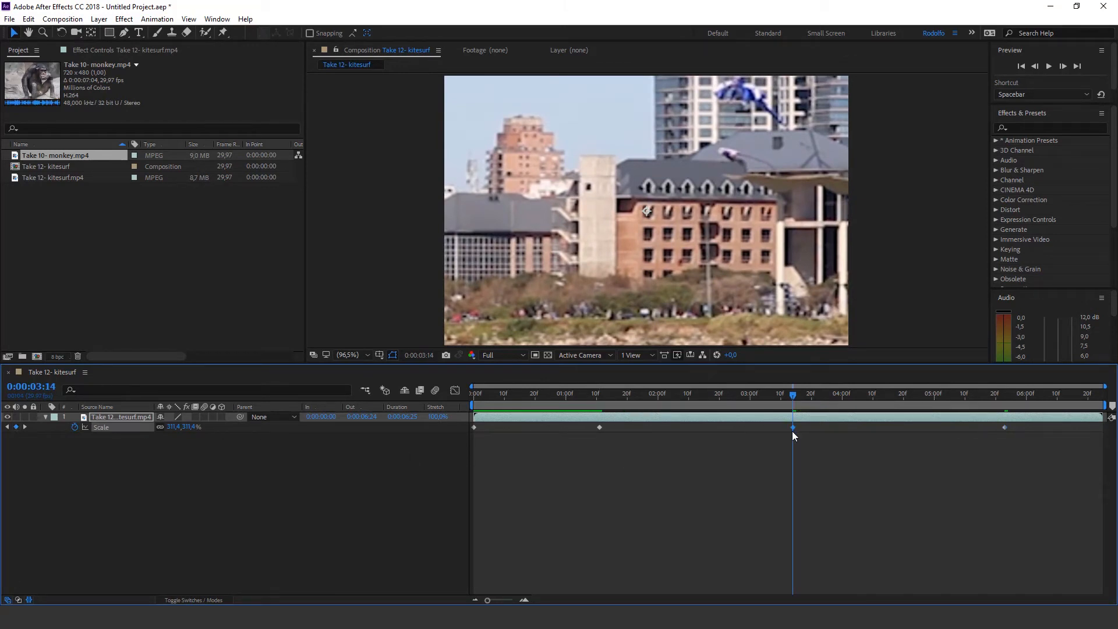
{"action": "left_click_drag", "start_coordinate": [765, 447], "coordinate": [1024, 431]}
{"action": "key", "text": "Delete"}
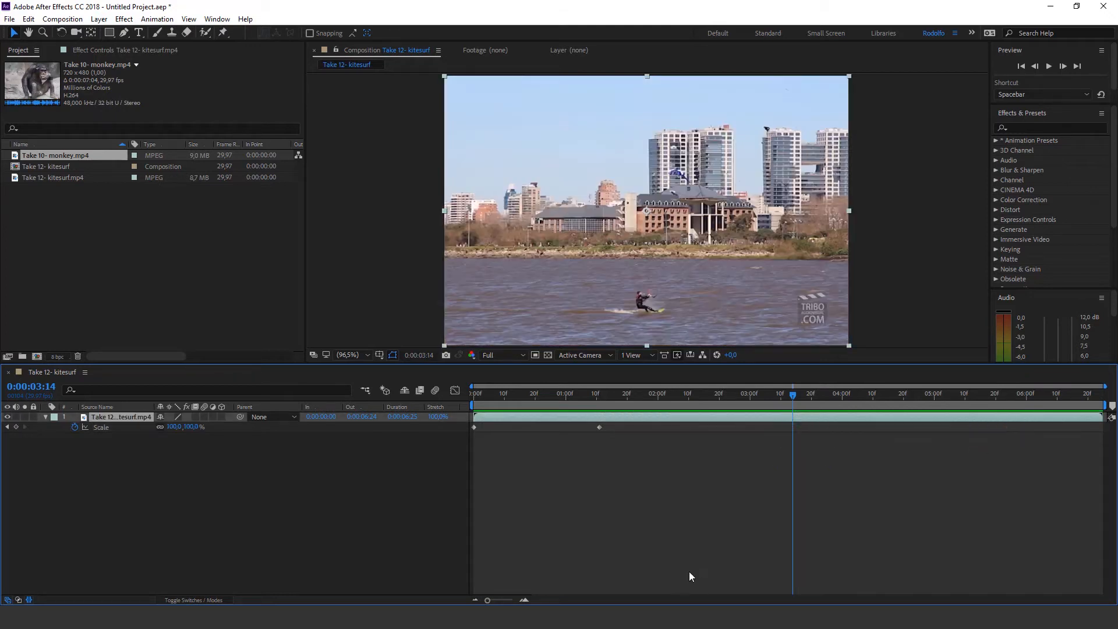
Set the Scale to 40% at 0:00:02:11 and deselect the layer
{"action": "left_click_drag", "start_coordinate": [609, 394], "coordinate": [691, 390]}
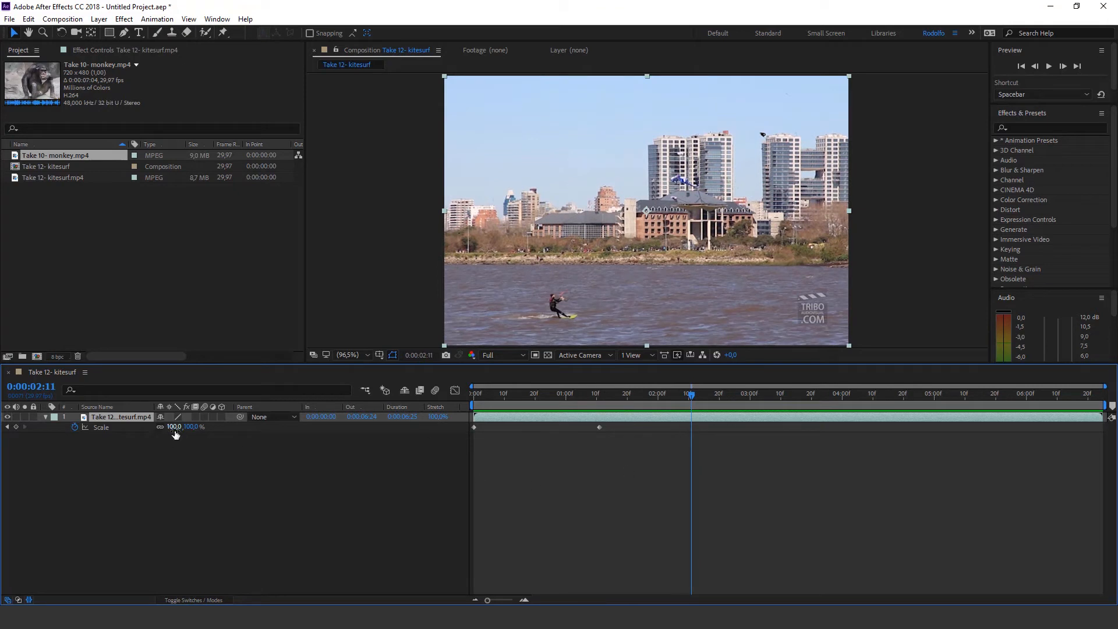
{"action": "left_click_drag", "start_coordinate": [193, 429], "coordinate": [166, 436]}
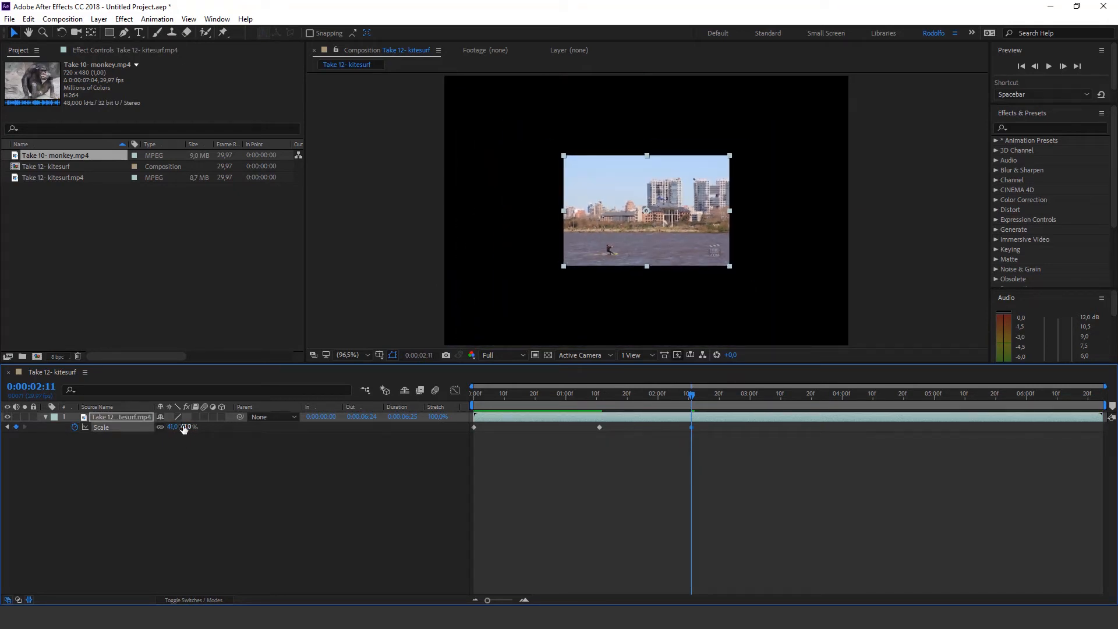
{"action": "left_click", "coordinate": [186, 427]}
{"action": "type", "text": "40"}
{"action": "key", "text": "Return"}
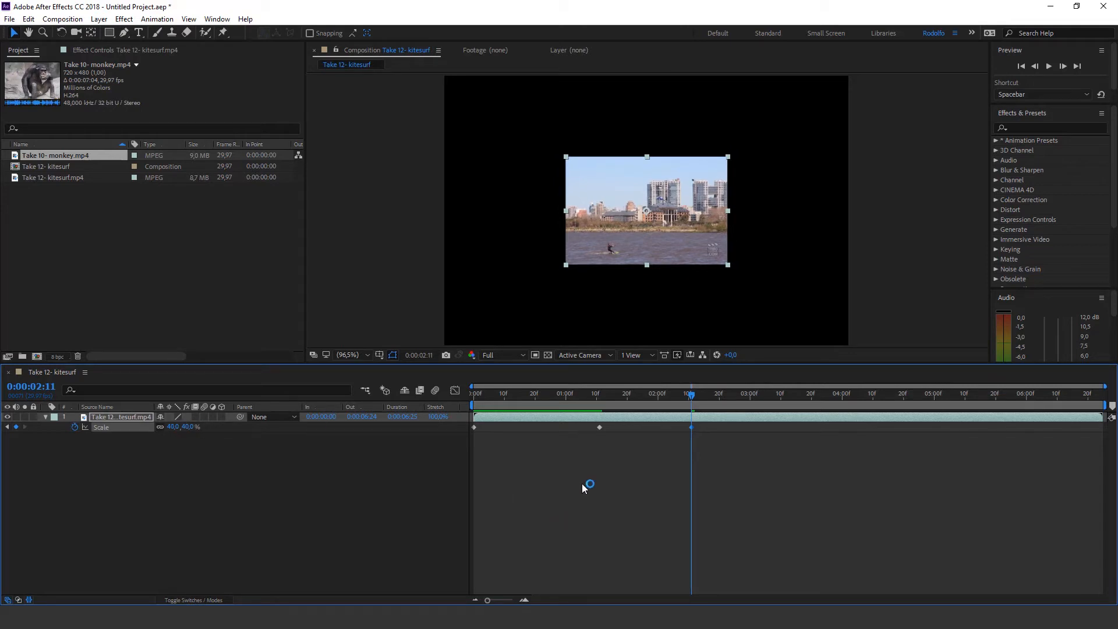
{"action": "left_click", "coordinate": [696, 438]}
{"action": "key", "text": "space"}
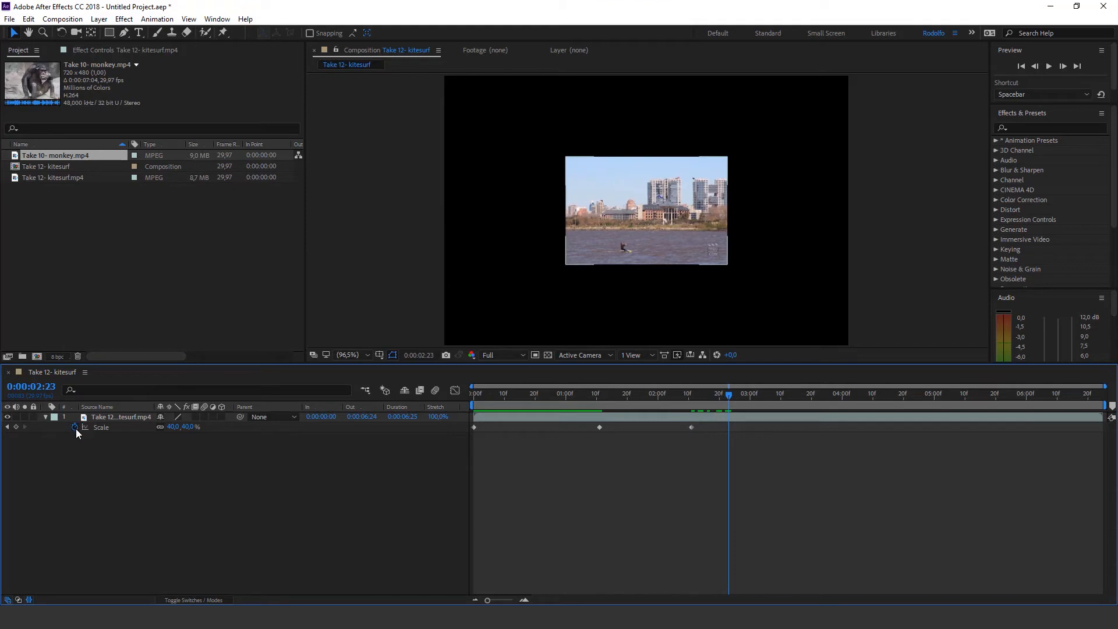
Add Scale keyframes of 62% at 0:00:02:26, 41% at 0:00:03:05 and 69% at 0:00:03:18
{"action": "left_click_drag", "start_coordinate": [729, 396], "coordinate": [738, 398]}
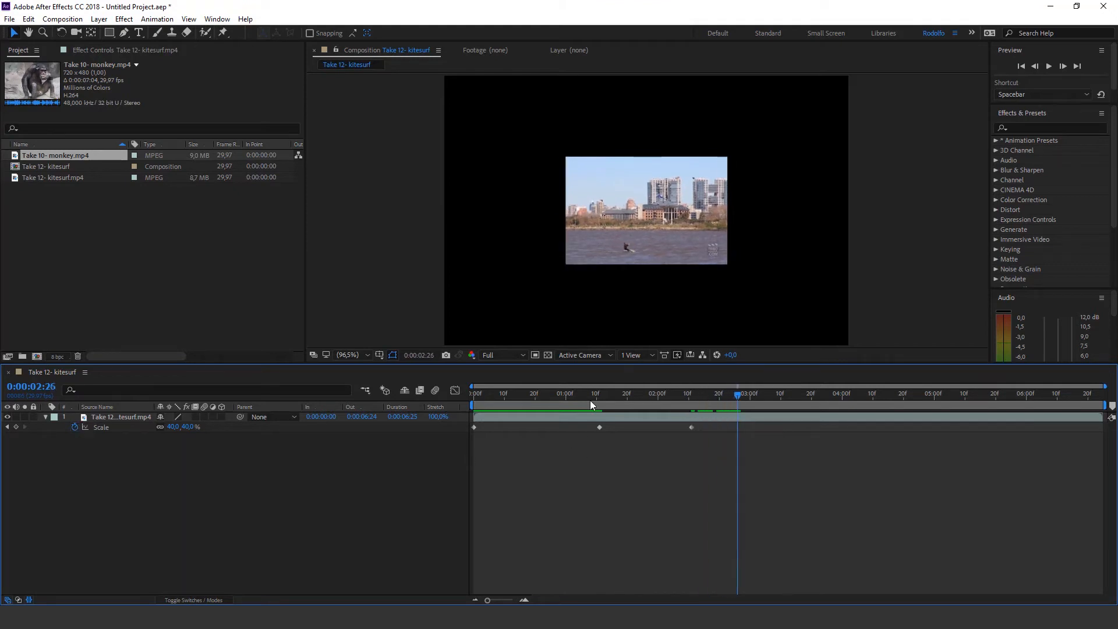
{"action": "left_click_drag", "start_coordinate": [190, 427], "coordinate": [218, 432]}
{"action": "key", "text": "space"}
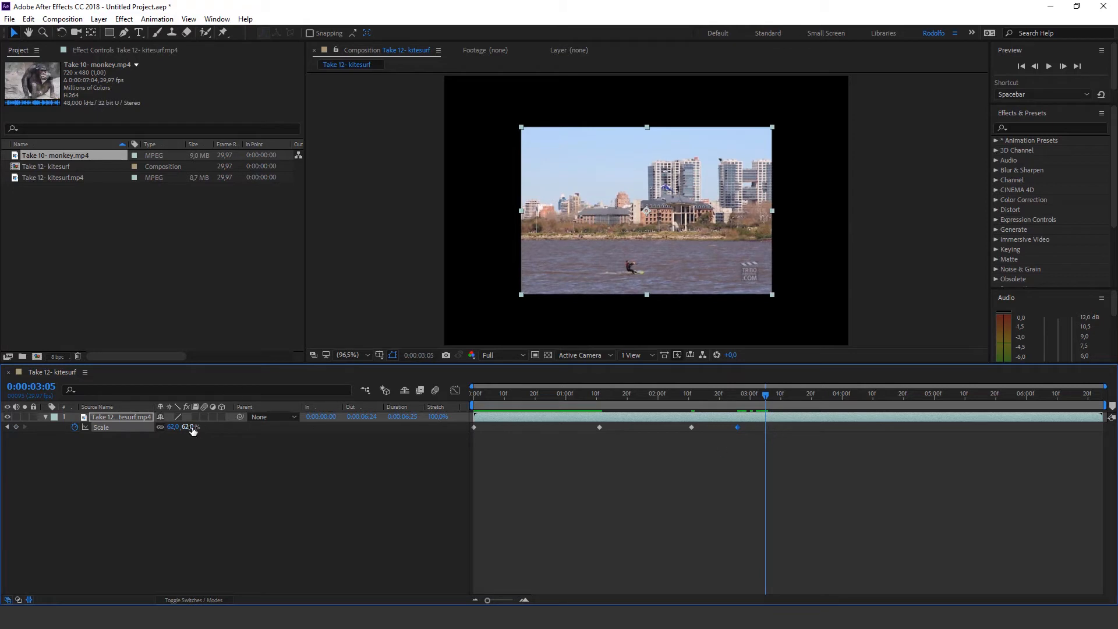
{"action": "left_click_drag", "start_coordinate": [190, 427], "coordinate": [175, 428]}
{"action": "left_click_drag", "start_coordinate": [785, 396], "coordinate": [806, 395]}
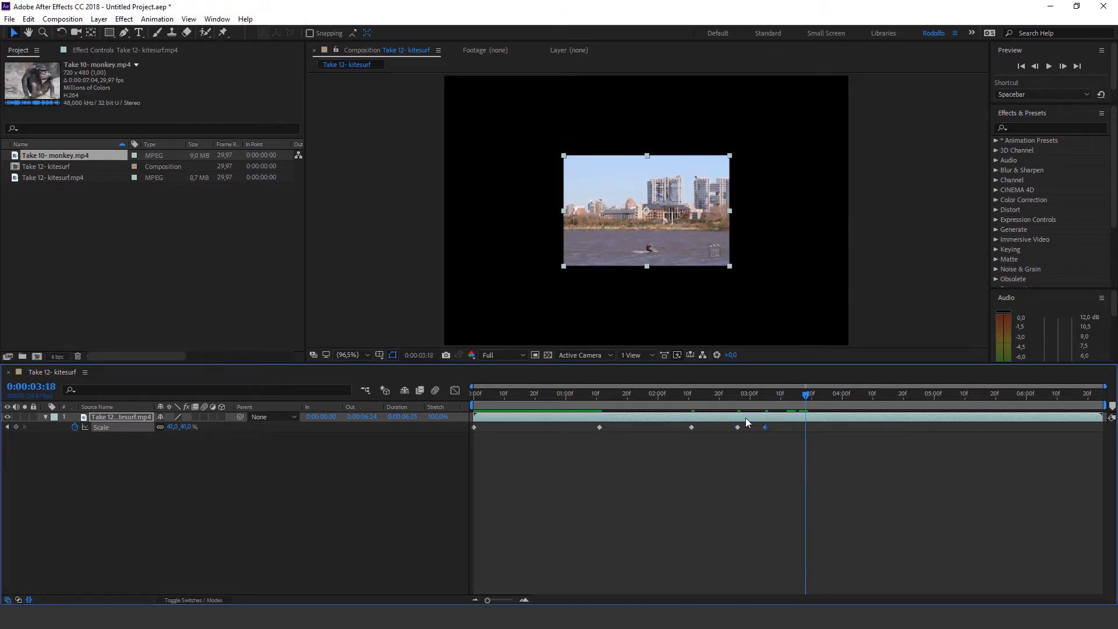
{"action": "left_click_drag", "start_coordinate": [175, 427], "coordinate": [818, 463]}
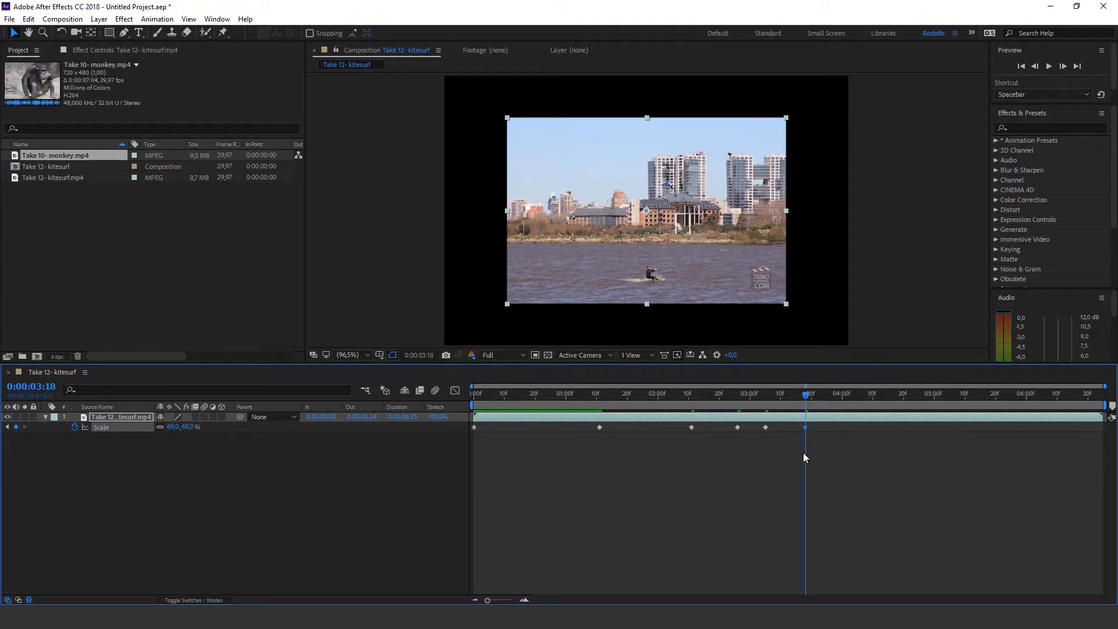
Scrub through the Scale animation around 0:00:03:12 and step back and forth between its keyframes to examine each size change
{"action": "left_click_drag", "start_coordinate": [795, 397], "coordinate": [787, 395]}
{"action": "left_click", "coordinate": [809, 448]}
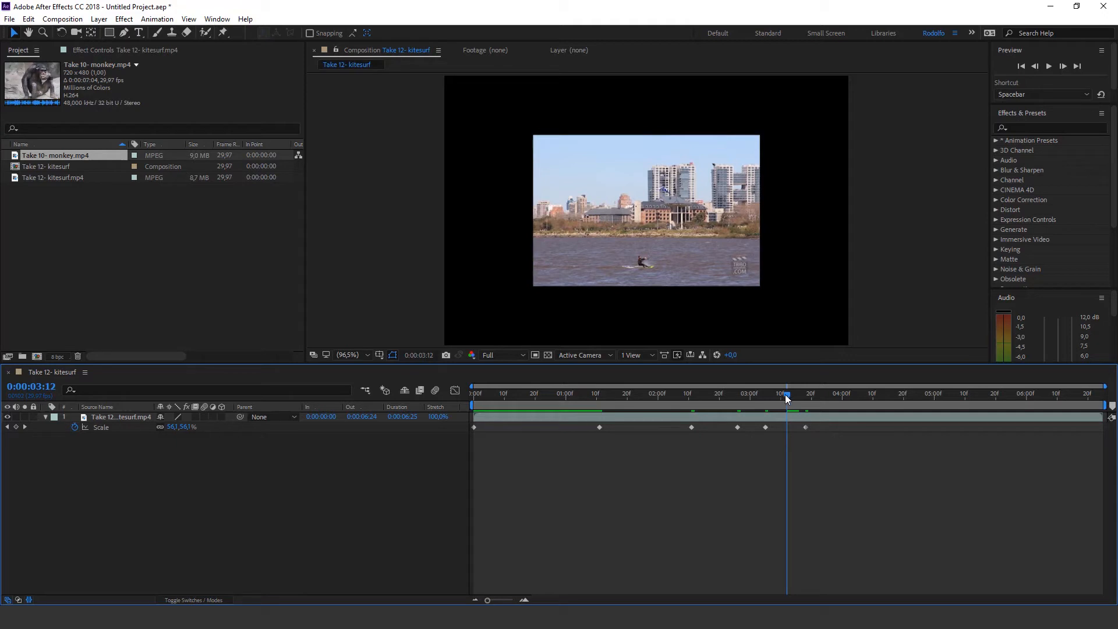
{"action": "mouse_move", "coordinate": [786, 394]}
{"action": "left_mouse_down"}
{"action": "mouse_move", "coordinate": [770, 395]}
{"action": "mouse_move", "coordinate": [806, 402]}
{"action": "mouse_move", "coordinate": [784, 401]}
{"action": "left_mouse_up"}
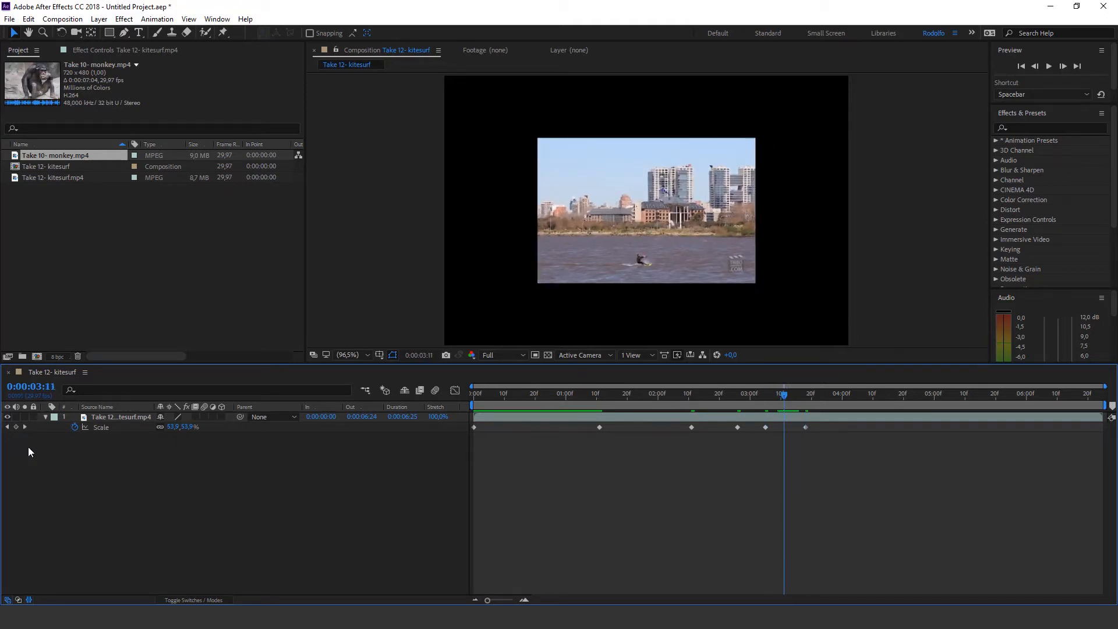
{"action": "left_click", "coordinate": [7, 428]}
{"action": "left_click", "coordinate": [7, 427]}
{"action": "left_click", "coordinate": [7, 428]}
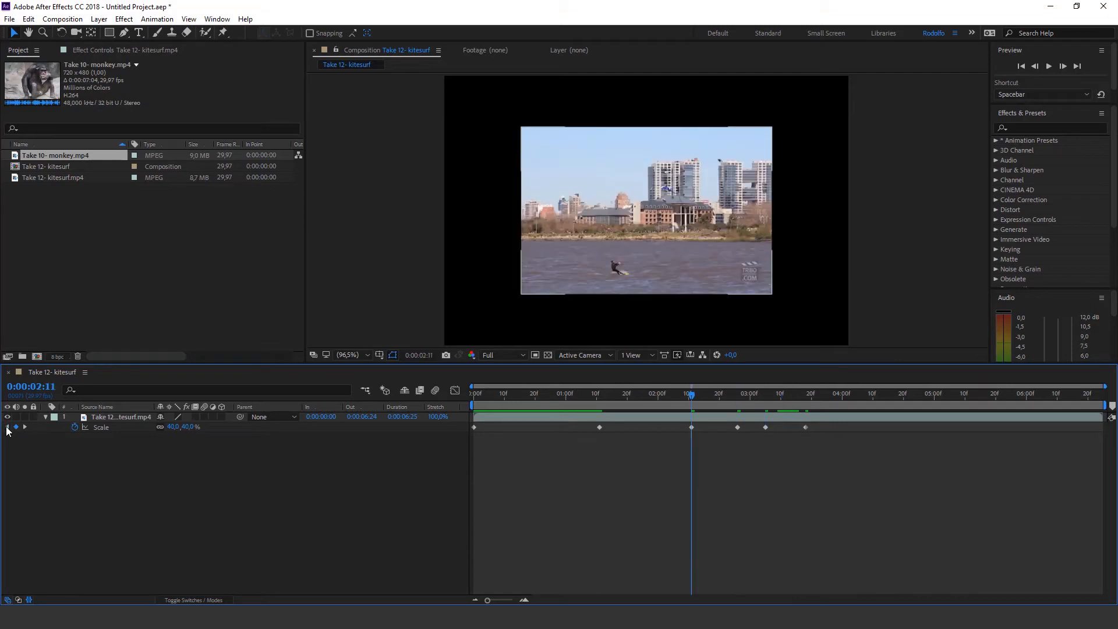
{"action": "left_click", "coordinate": [24, 428]}
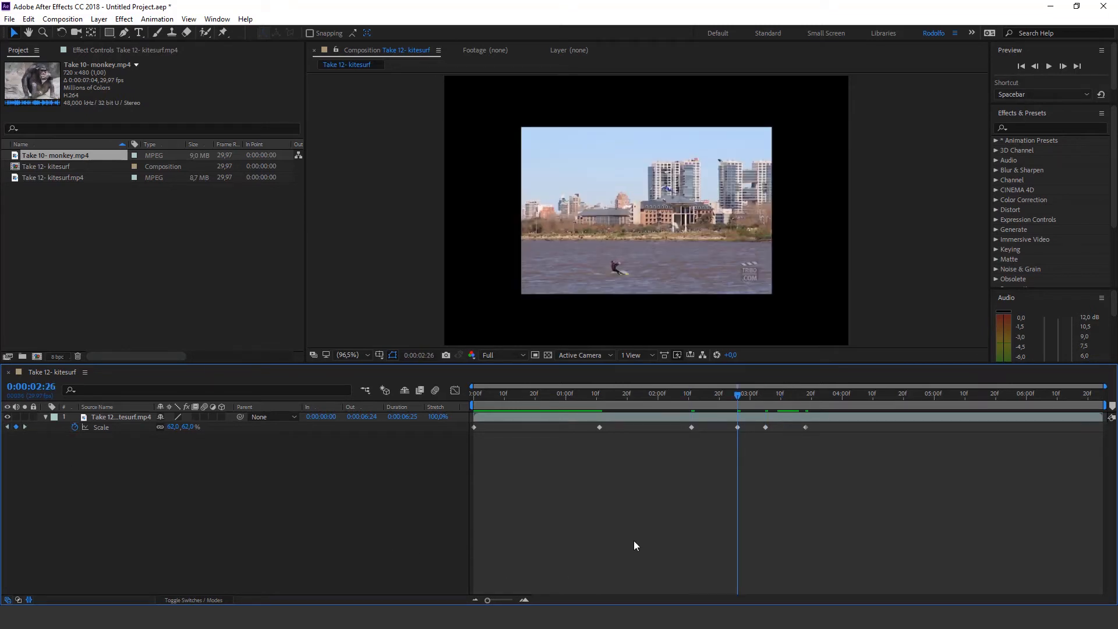
{"action": "key", "text": "k"}
{"action": "key", "text": "k"}
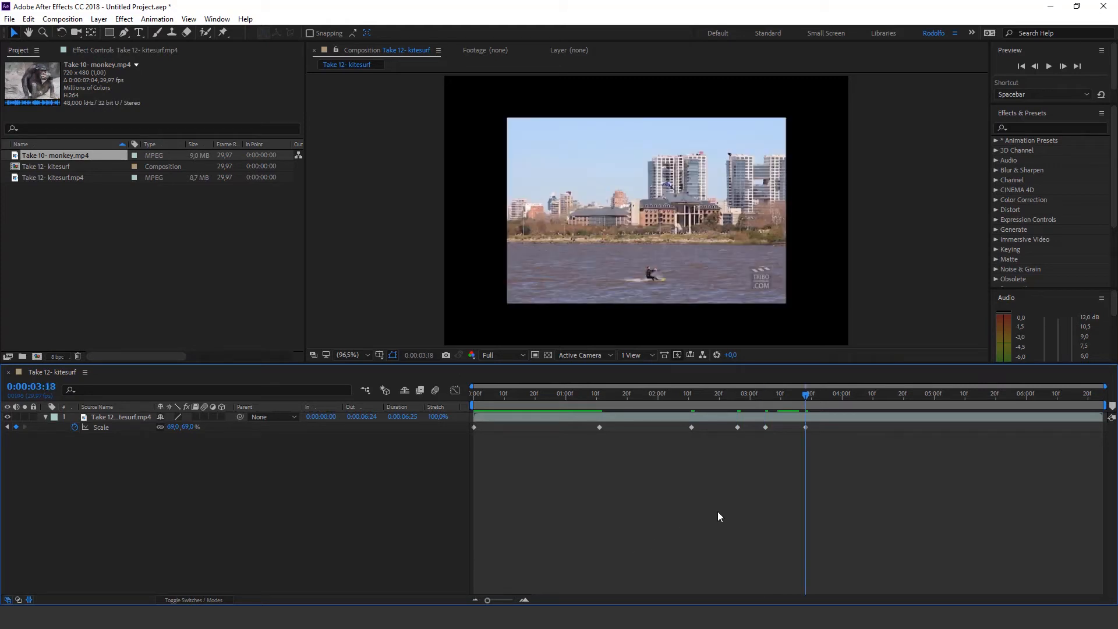
{"action": "key", "text": "j"}
{"action": "key", "text": "j"}
{"action": "key", "text": "j"}
{"action": "key", "text": "j"}
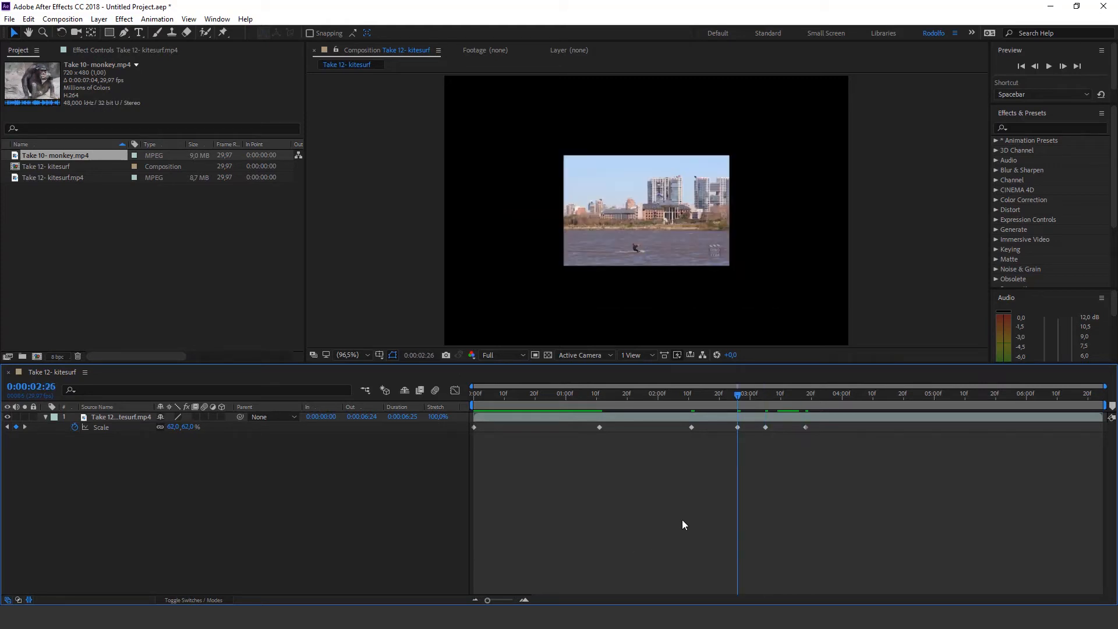
{"action": "key", "text": "j"}
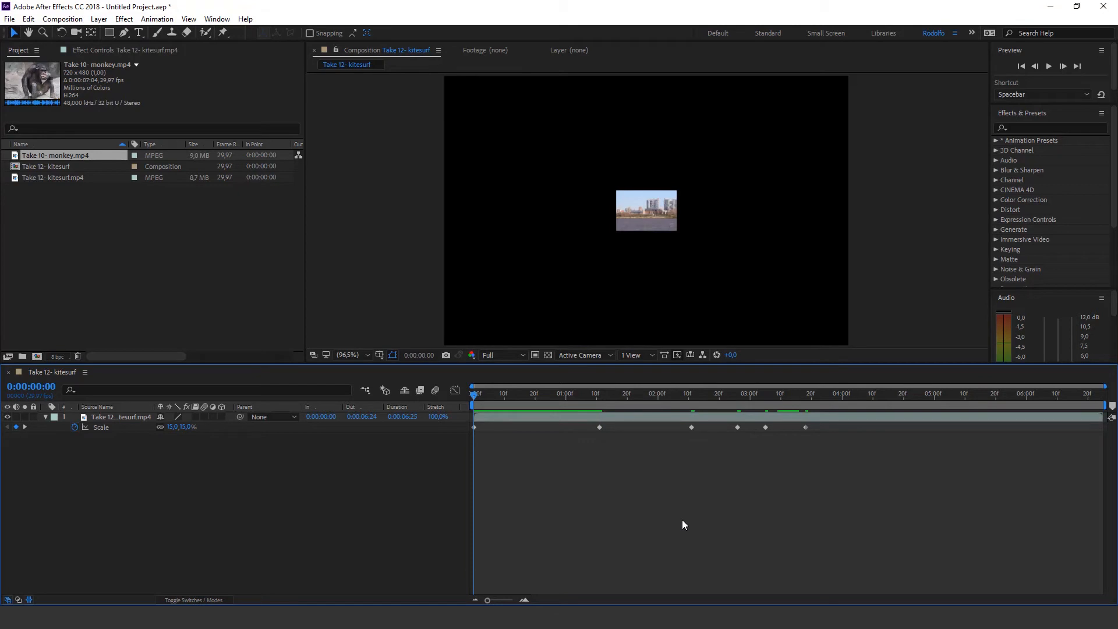
{"action": "key", "text": "k"}
{"action": "key", "text": "k"}
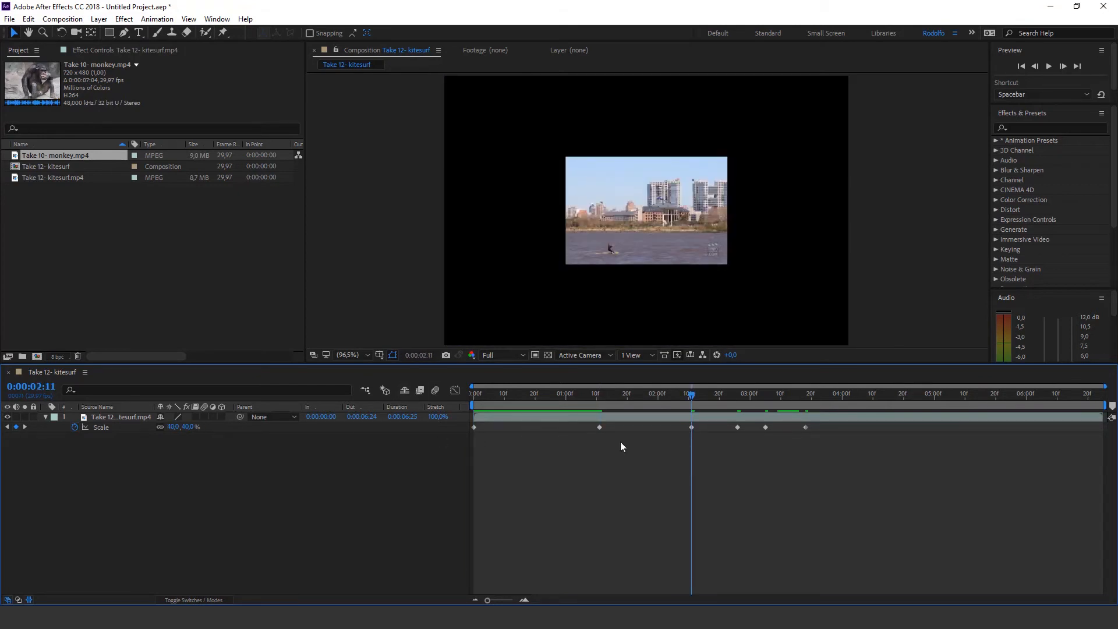
Try shifting all Scale keyframes later and stretching their spacing proportionally, and undo both changes
{"action": "left_click_drag", "start_coordinate": [897, 459], "coordinate": [462, 428]}
{"action": "left_click", "coordinate": [483, 471]}
{"action": "left_click", "coordinate": [110, 430]}
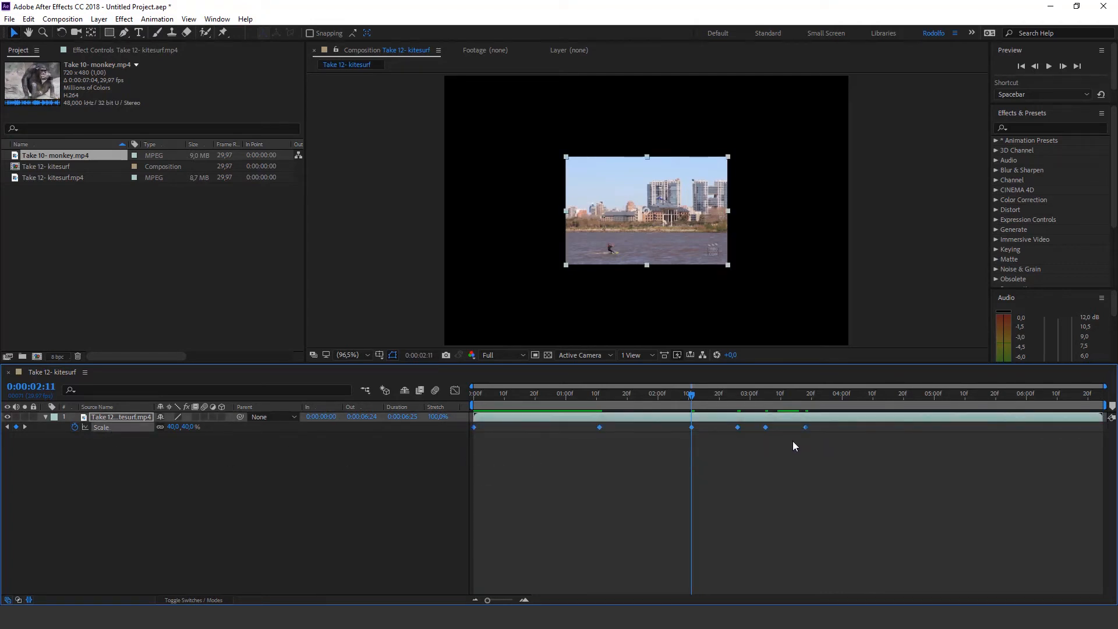
{"action": "left_click_drag", "start_coordinate": [806, 427], "coordinate": [930, 429]}
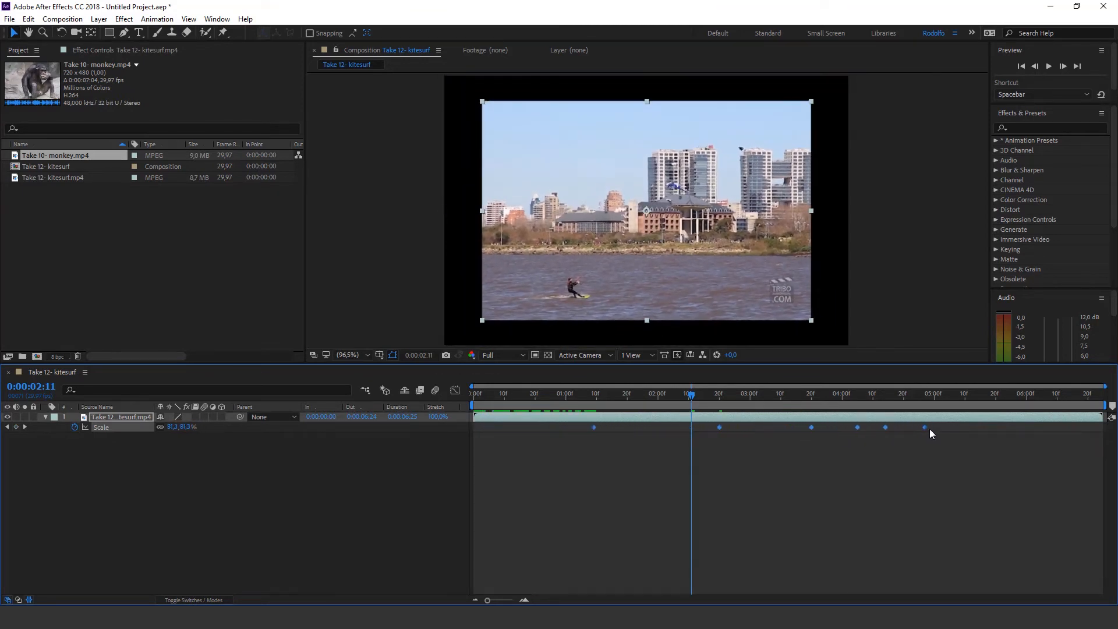
{"action": "mouse_move", "coordinate": [926, 431]}
{"action": "left_click_drag", "start_coordinate": [921, 430], "coordinate": [1019, 455]}
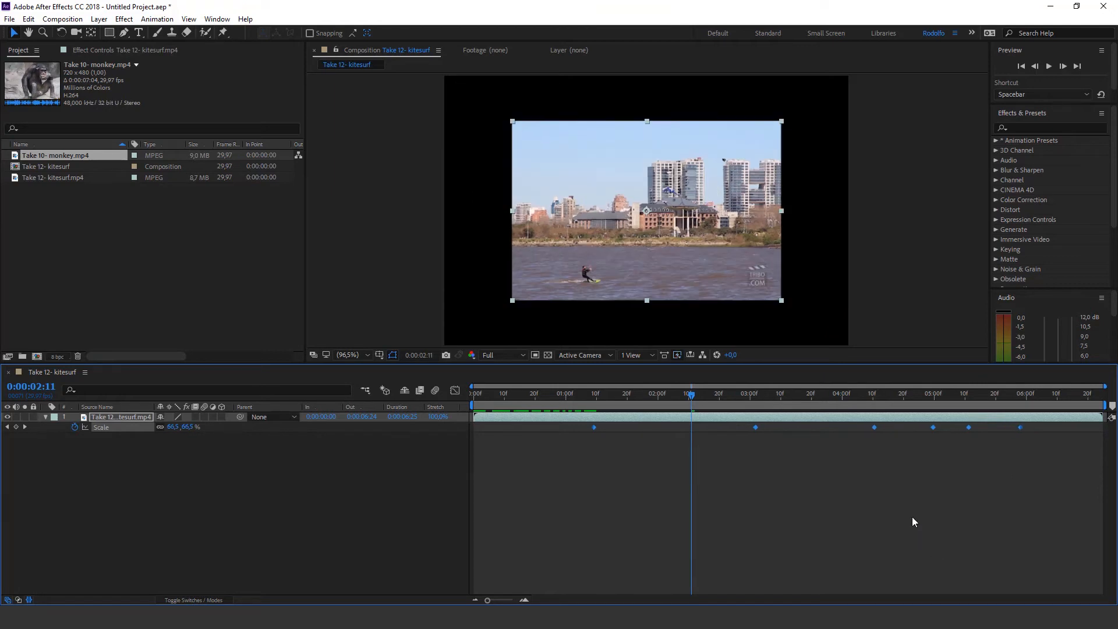
{"action": "left_click", "coordinate": [882, 490]}
{"action": "key", "text": "ctrl+z"}
{"action": "key", "text": "ctrl+z"}
{"action": "key", "text": "ctrl+z"}
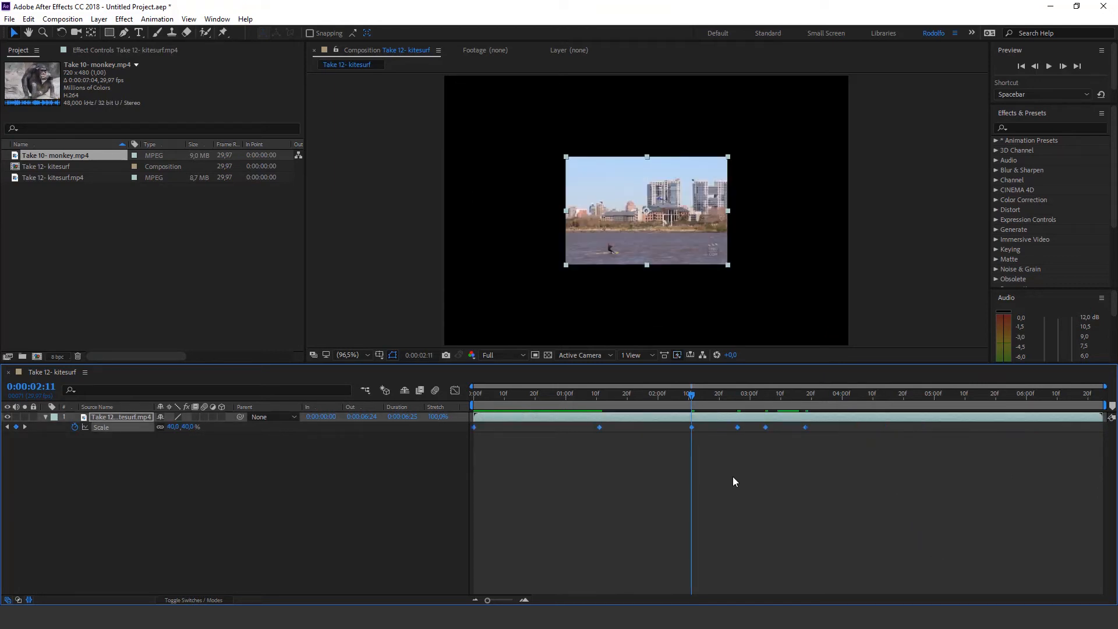
Undo the recent Scale keyframe additions, return to 0:00:00:00 and delete the remaining two Scale keyframes
{"action": "key", "text": "ctrl+z"}
{"action": "key", "text": "ctrl+z"}
{"action": "key", "text": "ctrl+z"}
{"action": "key", "text": "ctrl+z"}
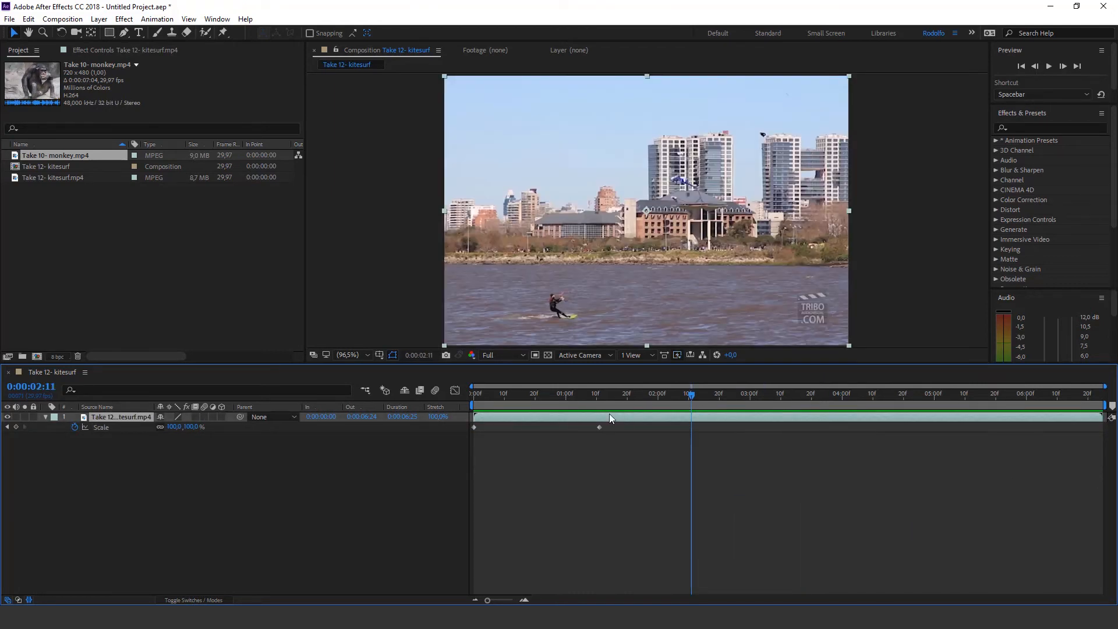
{"action": "left_click_drag", "start_coordinate": [526, 395], "coordinate": [450, 396]}
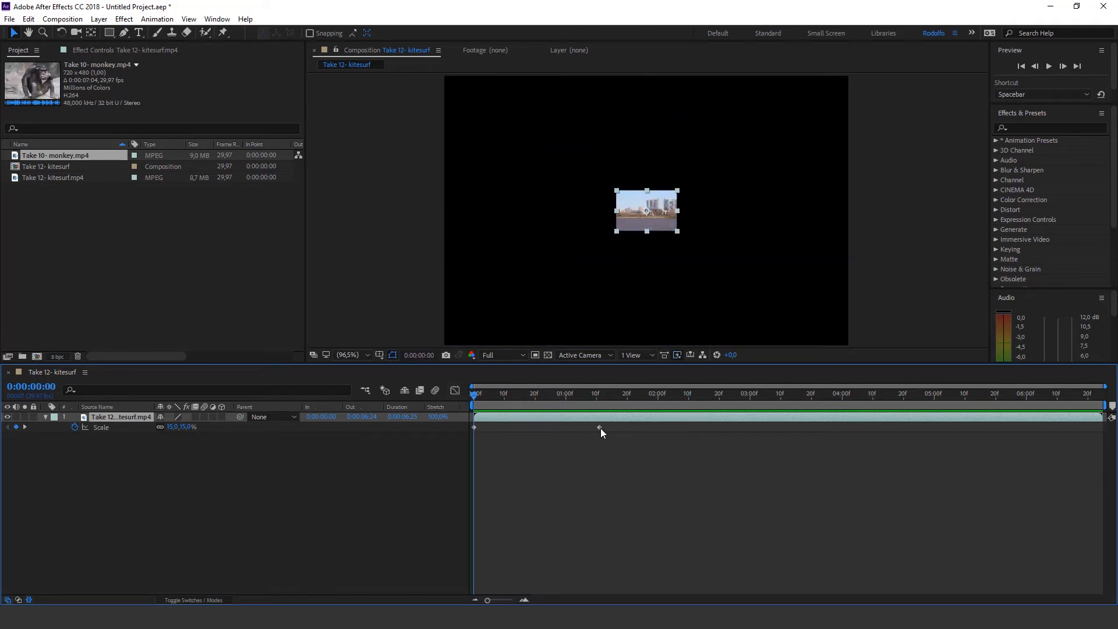
{"action": "left_click", "coordinate": [606, 445]}
{"action": "left_click_drag", "start_coordinate": [616, 447], "coordinate": [456, 429]}
{"action": "key", "text": "Delete"}
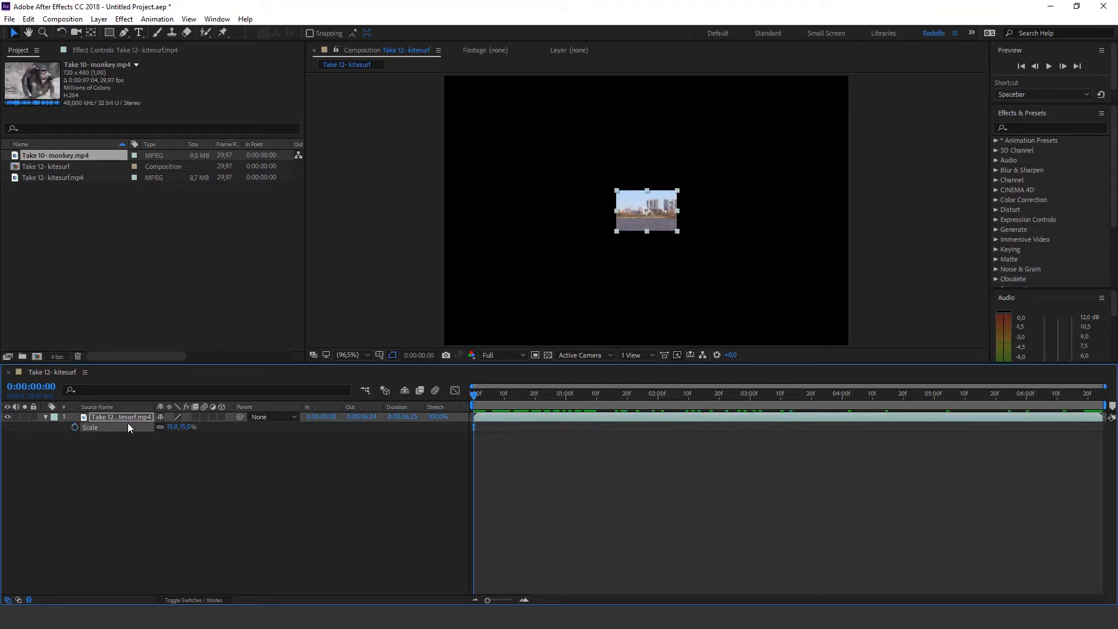
Show Position and Scale together for the kitesurf layer, setting Position X to 167 and Scale to 36%
{"action": "key", "text": "p"}
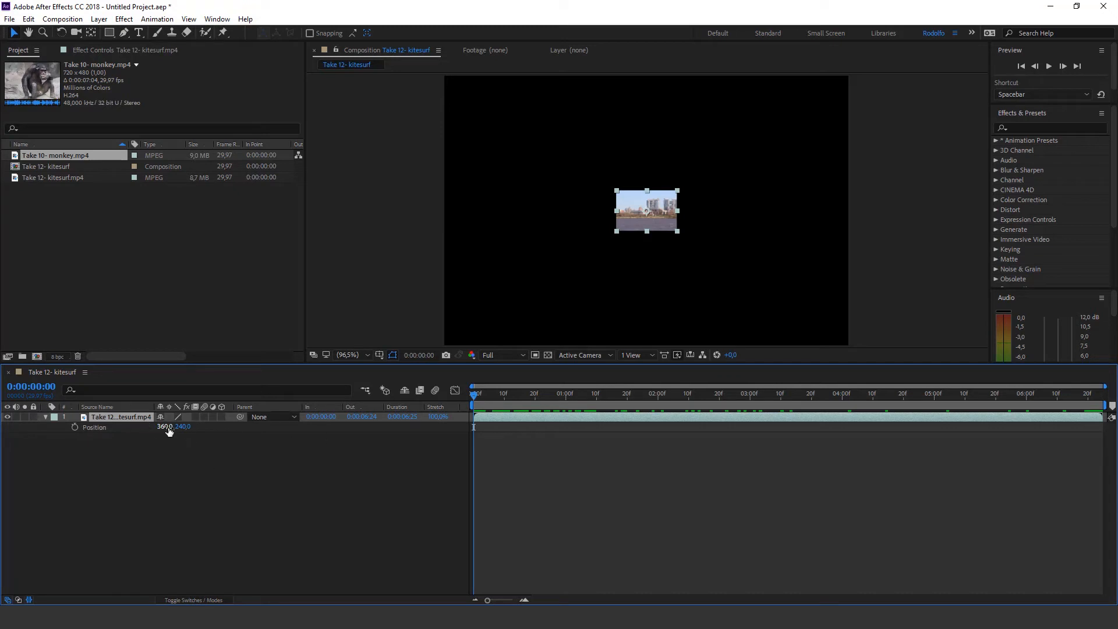
{"action": "left_click_drag", "start_coordinate": [165, 427], "coordinate": [53, 426]}
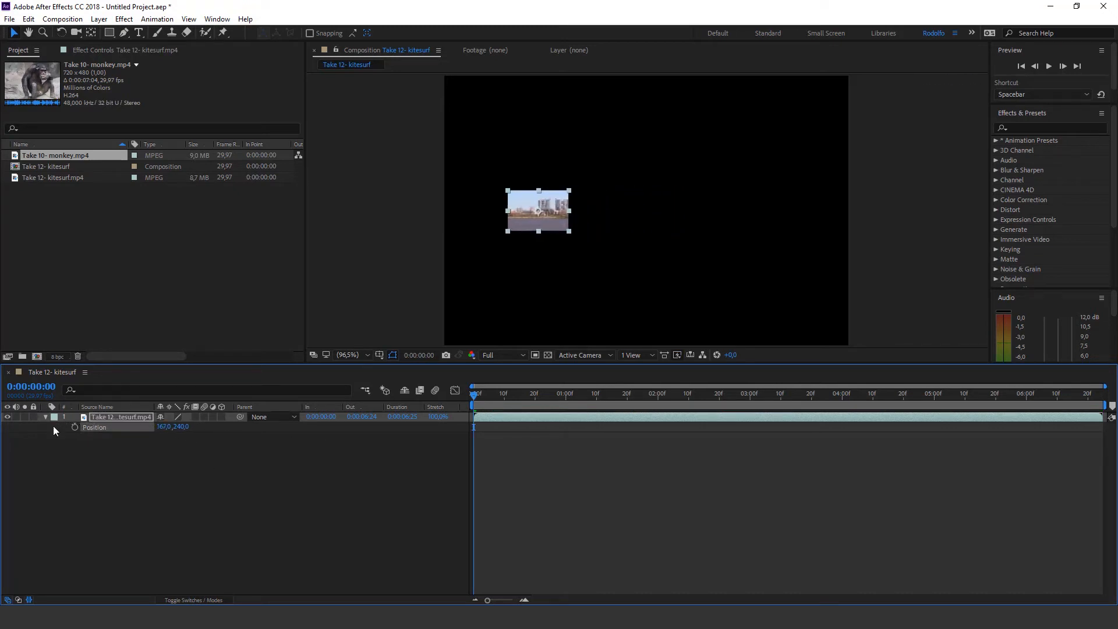
{"action": "key", "text": "shift+s"}
{"action": "left_click_drag", "start_coordinate": [179, 440], "coordinate": [192, 441]}
{"action": "left_click", "coordinate": [521, 458]}
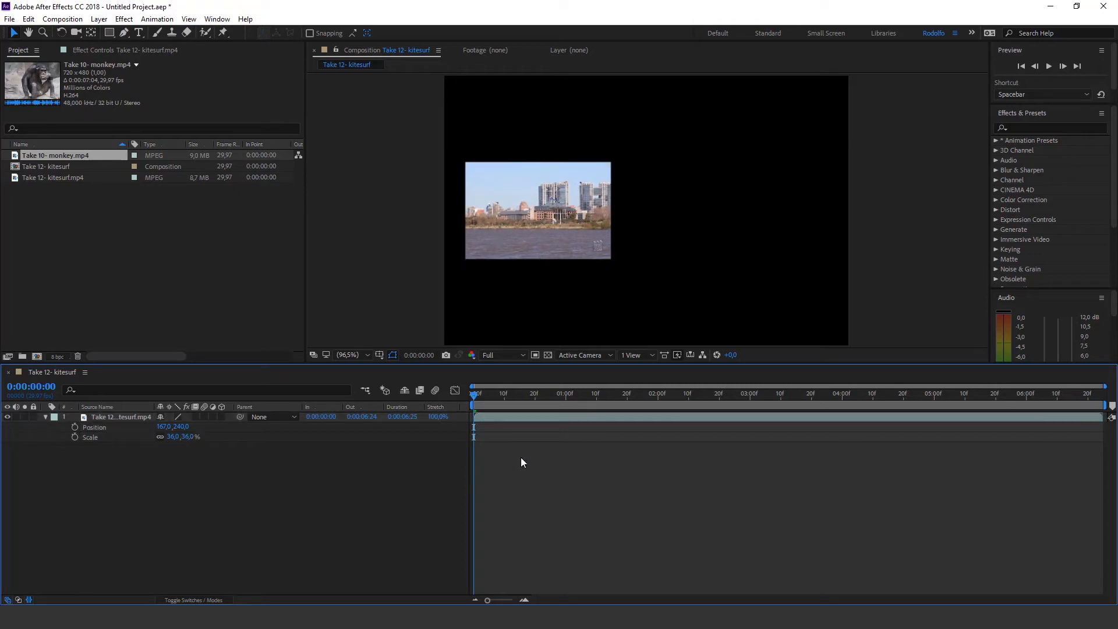
Animate Position from 167, 240 at 0:00:00:00 to 557, 240 at 0:00:01:21 and preview the movement
{"action": "left_click", "coordinate": [74, 428]}
{"action": "left_click_drag", "start_coordinate": [469, 393], "coordinate": [630, 394]}
{"action": "left_click_drag", "start_coordinate": [168, 429], "coordinate": [191, 427]}
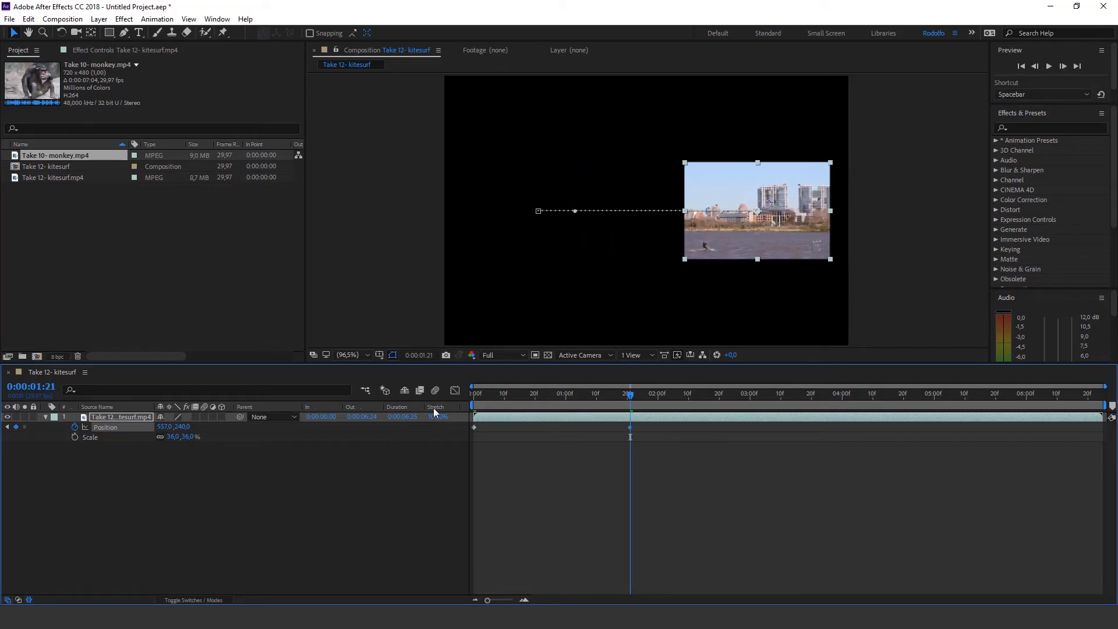
{"action": "key", "text": "Home"}
{"action": "key", "text": "space"}
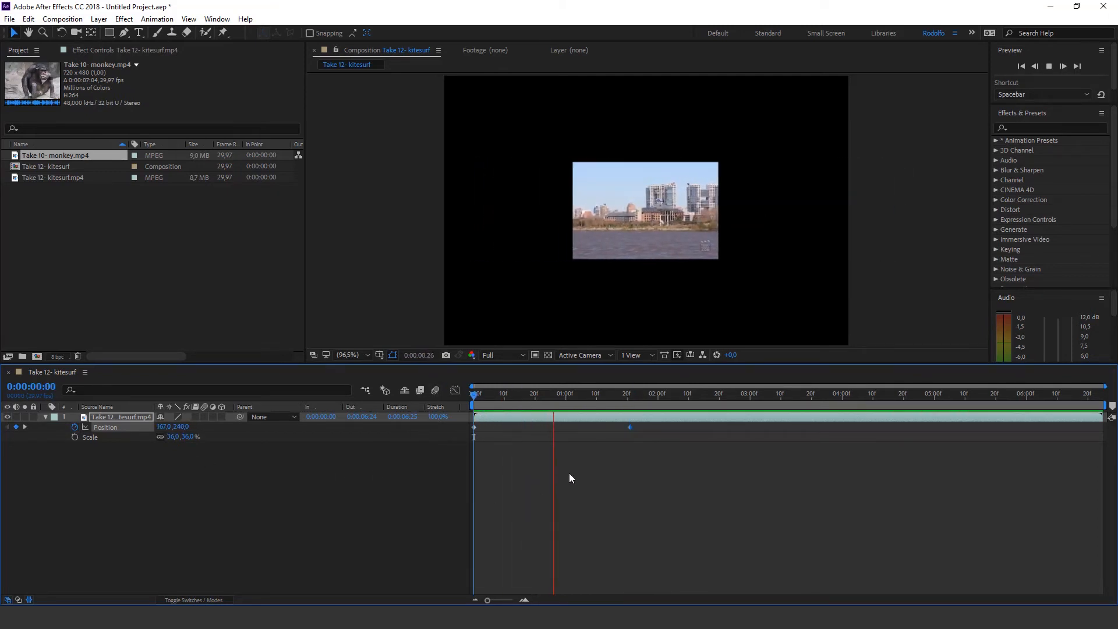
{"action": "key", "text": "space"}
Apply Easy Ease to the second Position keyframe and move it earlier to about 0:00:01:12
{"action": "left_click", "coordinate": [632, 430]}
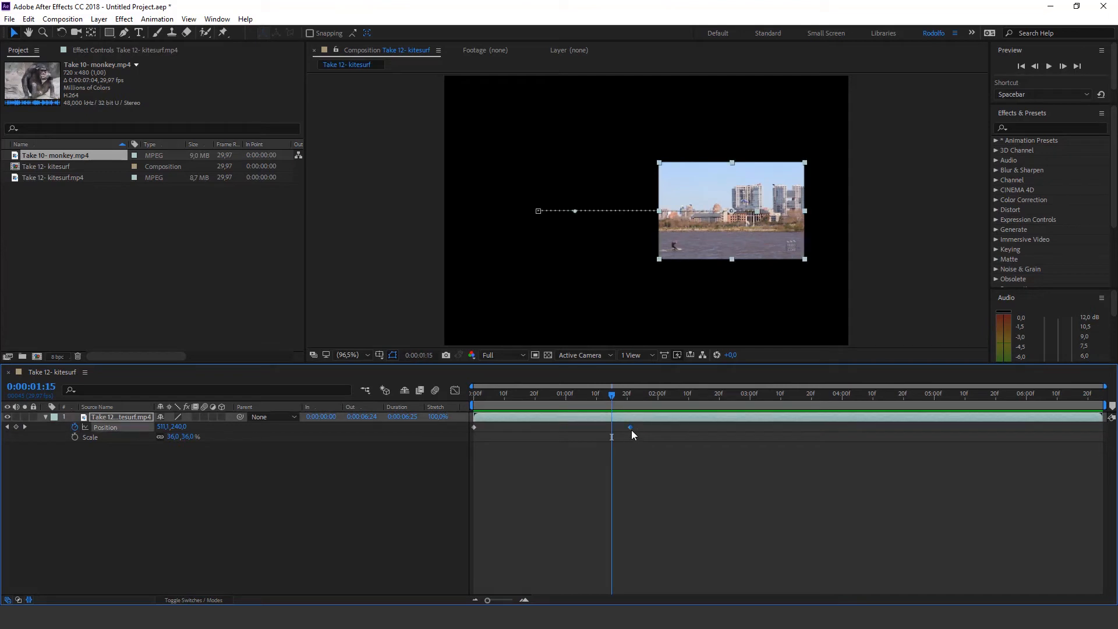
{"action": "right_click", "coordinate": [631, 430]}
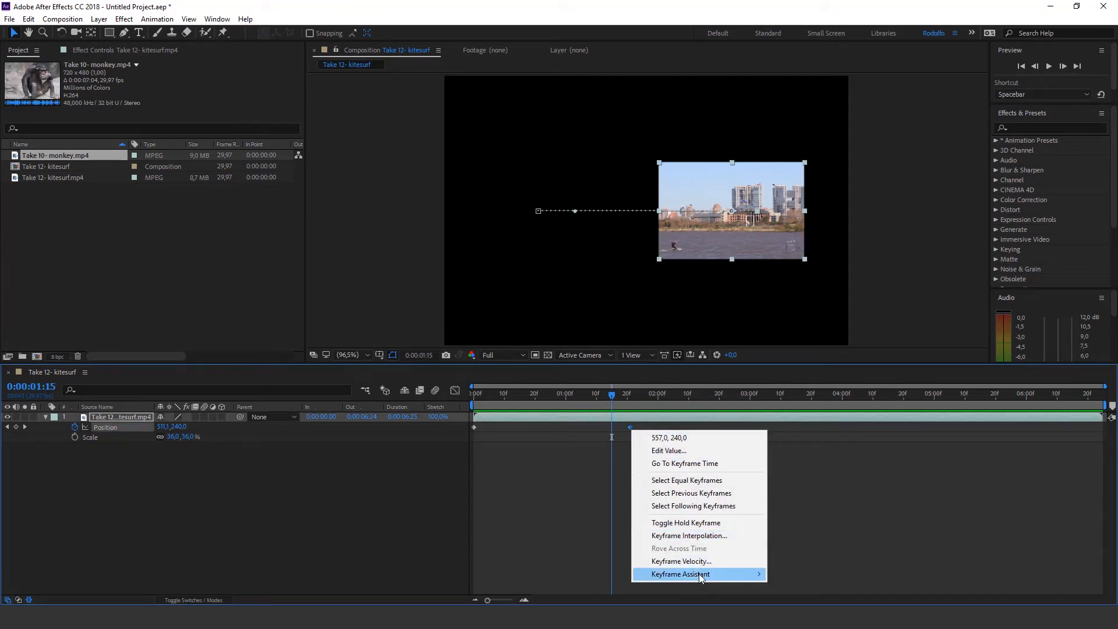
{"action": "mouse_move", "coordinate": [699, 574]}
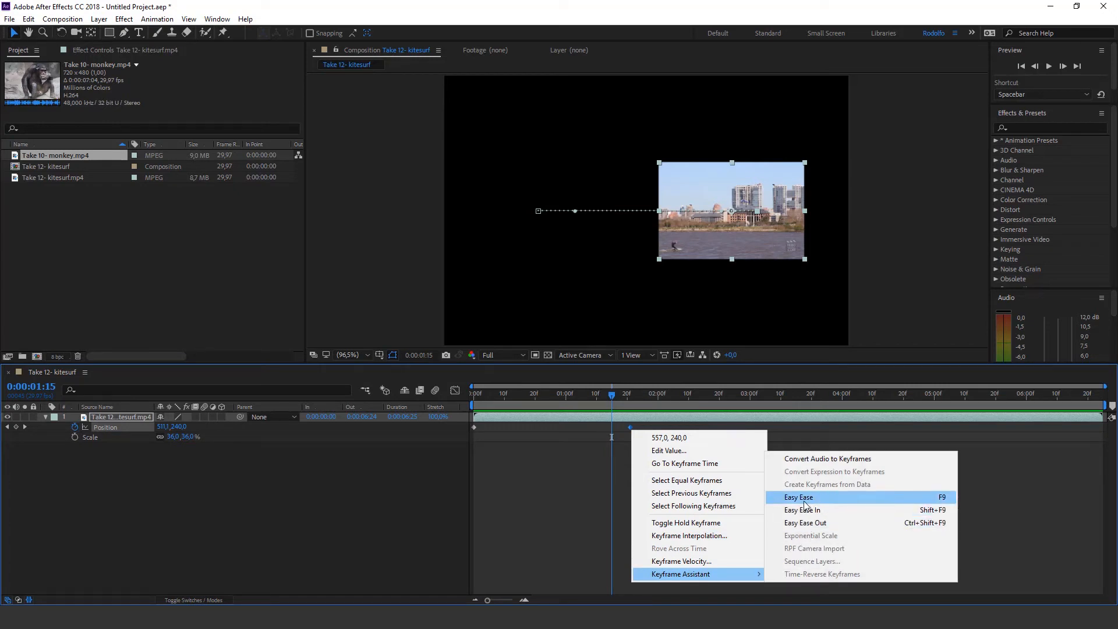
{"action": "left_click", "coordinate": [943, 498]}
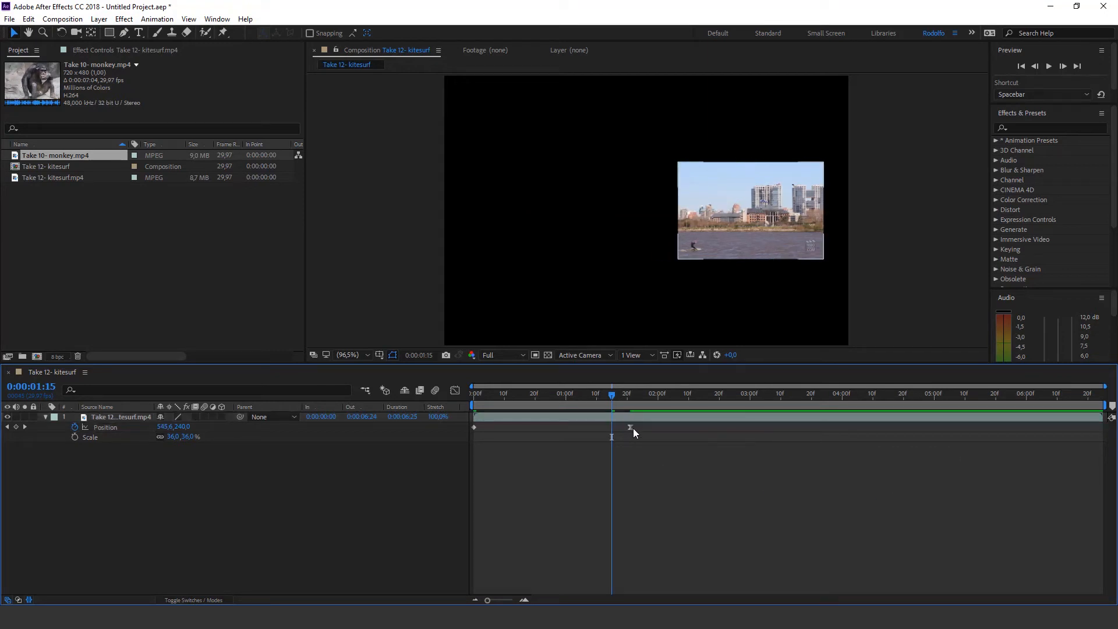
{"action": "left_click_drag", "start_coordinate": [630, 429], "coordinate": [603, 428]}
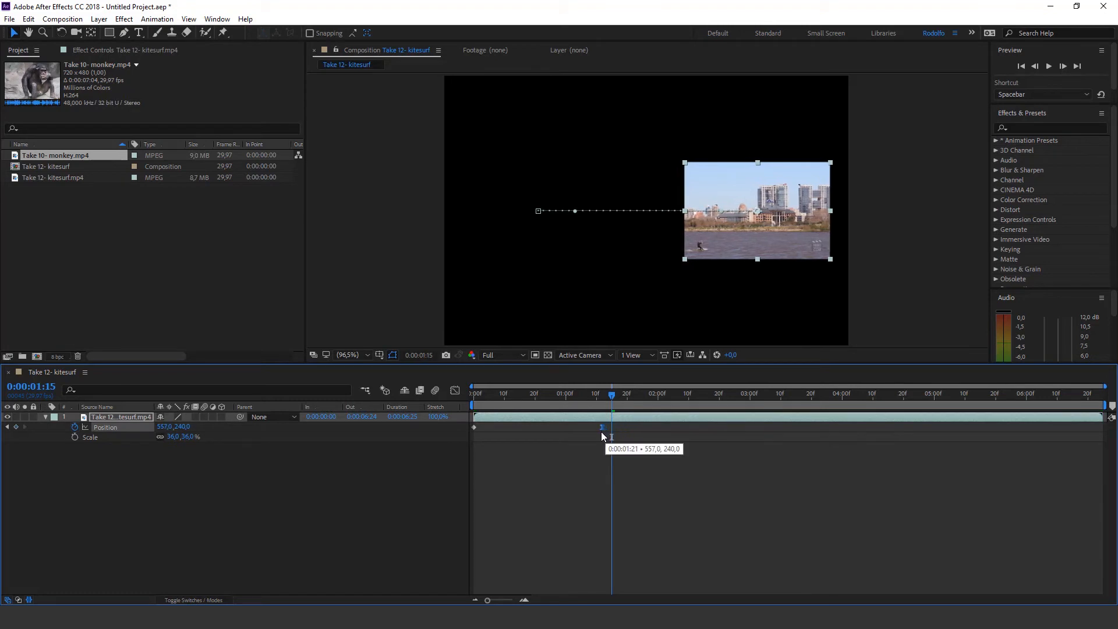
Preview the eased Position animation from the start, scrub through it and inspect its two keyframes
{"action": "left_click", "coordinate": [570, 453]}
{"action": "left_click_drag", "start_coordinate": [490, 395], "coordinate": [436, 395]}
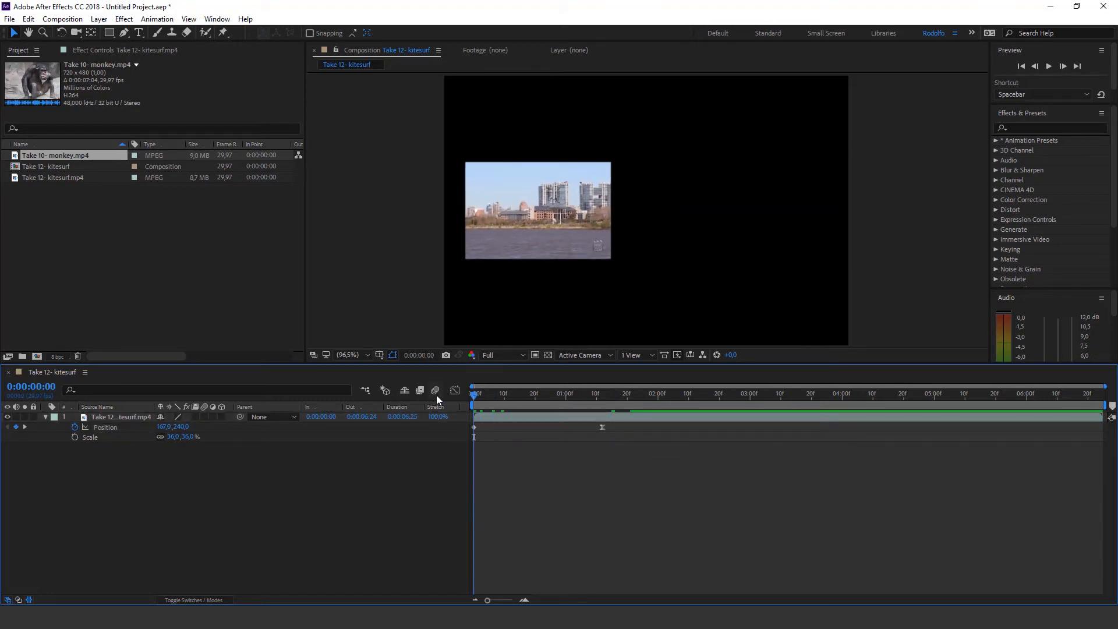
{"action": "key", "text": "space"}
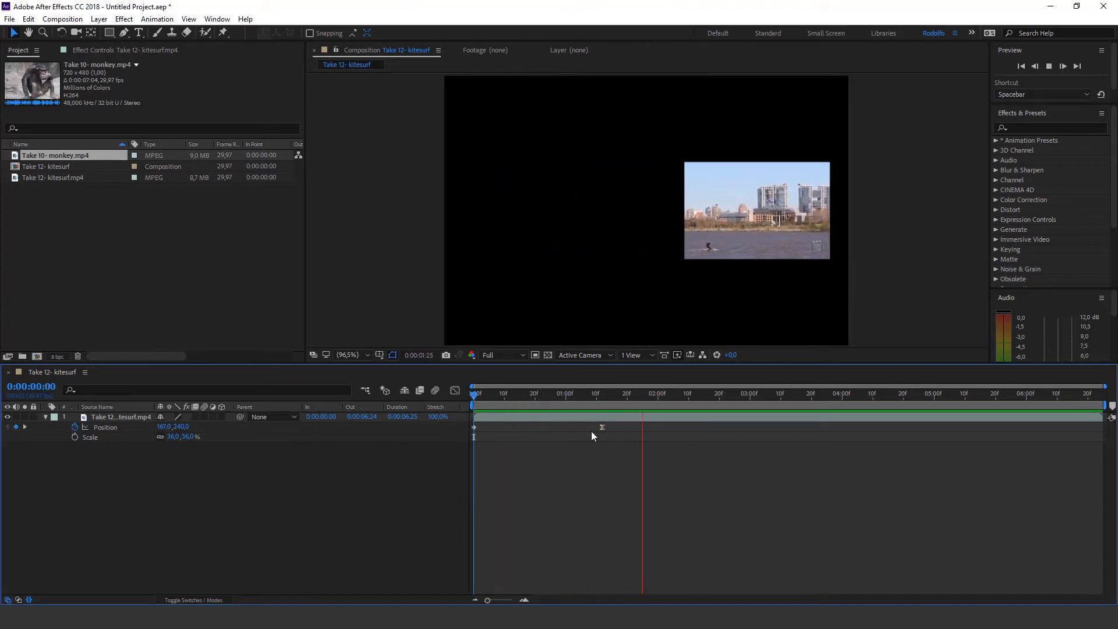
{"action": "key", "text": "space"}
{"action": "left_click_drag", "start_coordinate": [597, 399], "coordinate": [547, 396]}
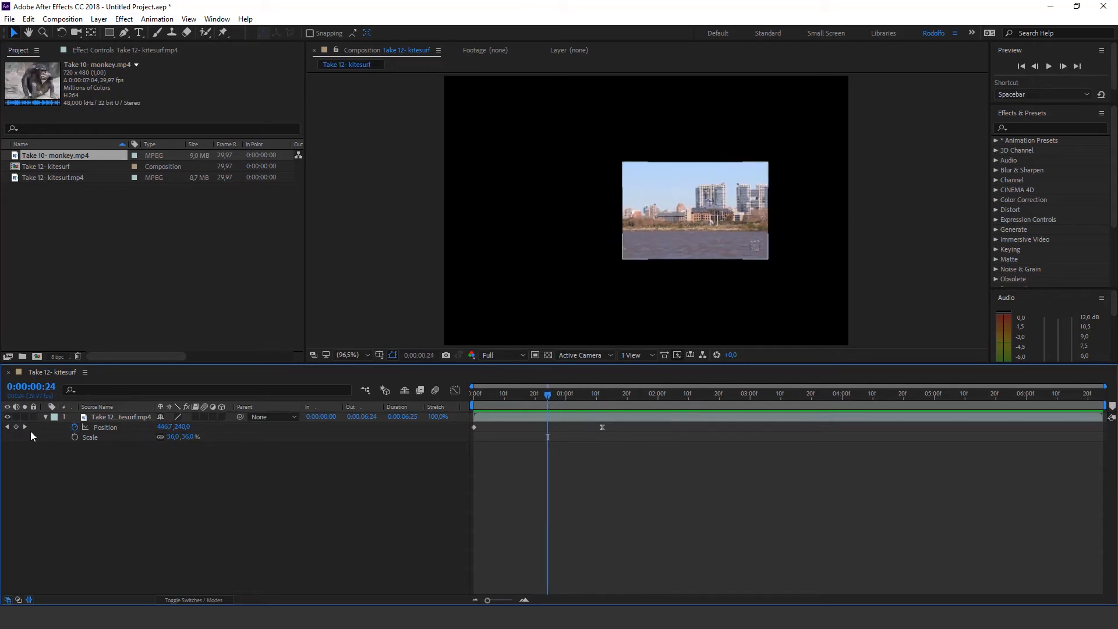
{"action": "left_click", "coordinate": [105, 428]}
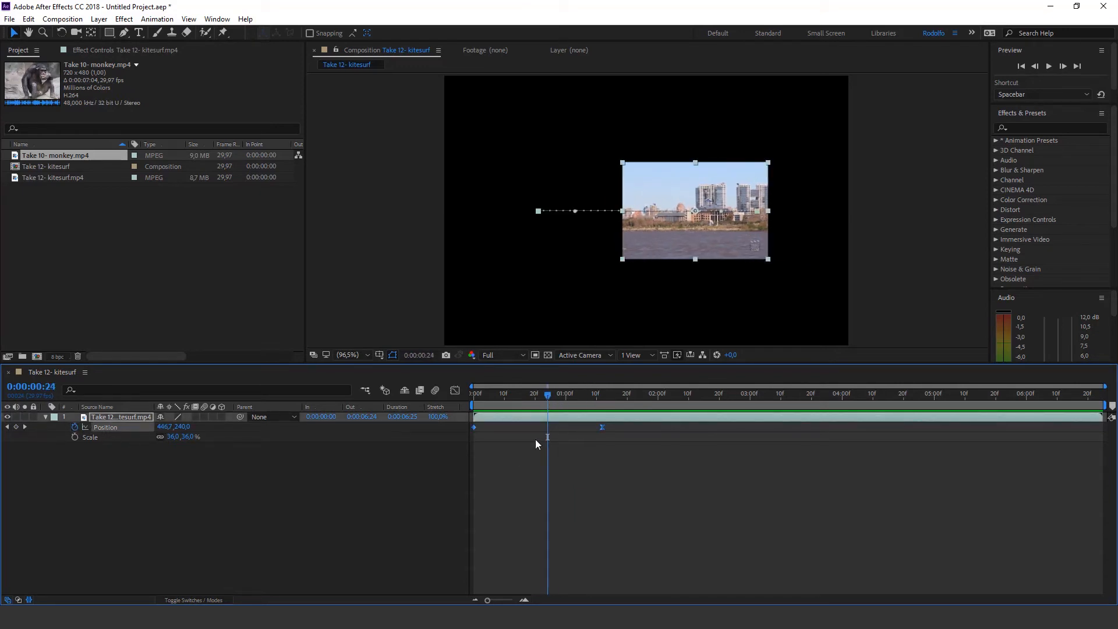
{"action": "left_click", "coordinate": [610, 460]}
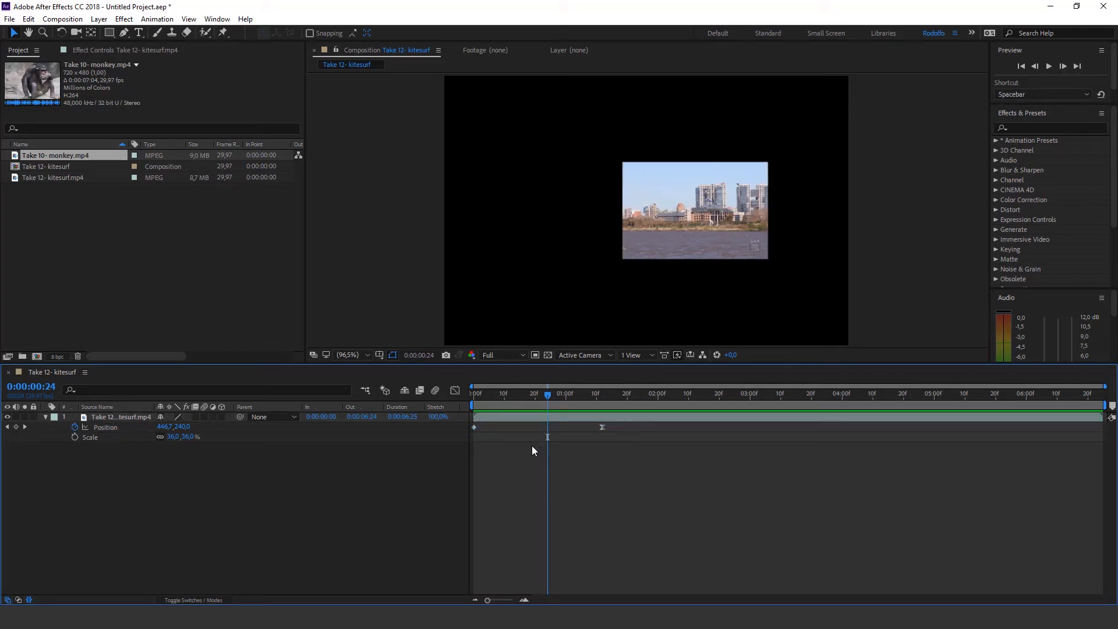
{"action": "left_click_drag", "start_coordinate": [541, 397], "coordinate": [438, 398]}
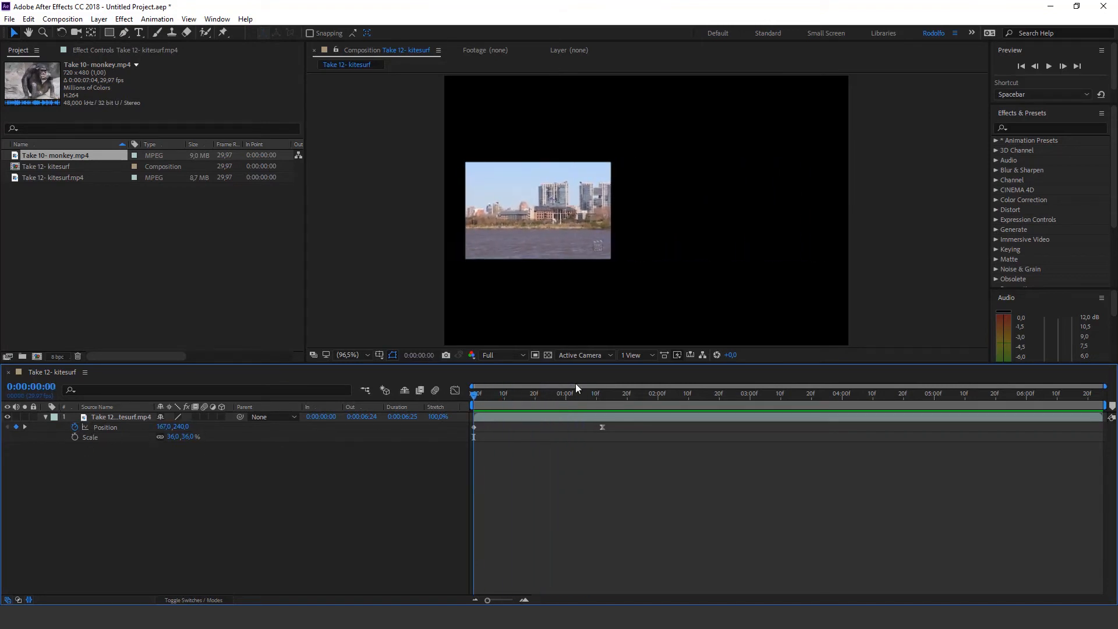
Animate Scale from a smaller value at 0:00:00:00 to 36% at the second Position keyframe's time, and scrub to 0:00:00:16
{"action": "left_click_drag", "start_coordinate": [490, 397], "coordinate": [455, 404]}
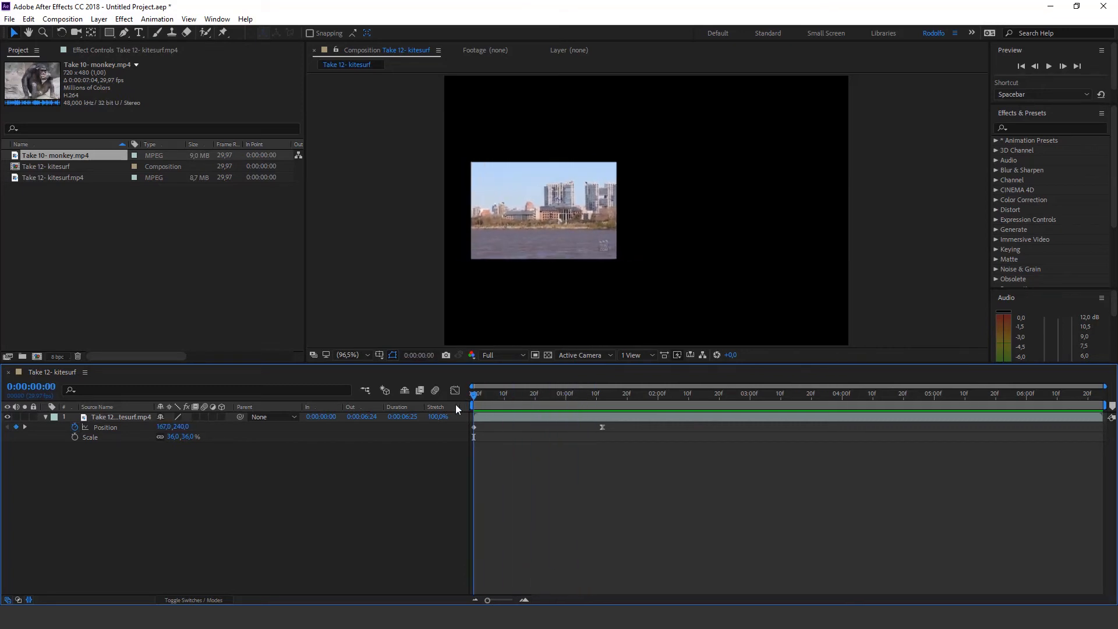
{"action": "left_click_drag", "start_coordinate": [546, 396], "coordinate": [470, 400]}
{"action": "left_click", "coordinate": [75, 437]}
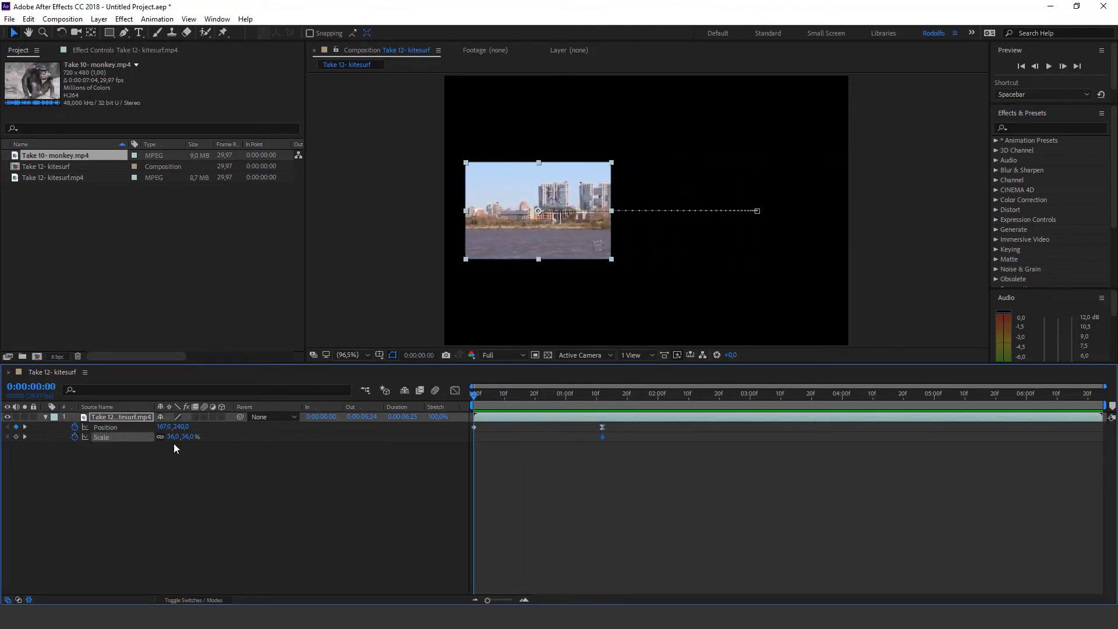
{"action": "mouse_move", "coordinate": [172, 436]}
{"action": "left_mouse_down"}
{"action": "mouse_move", "coordinate": [156, 445]}
{"action": "mouse_move", "coordinate": [170, 443]}
{"action": "left_mouse_up"}
{"action": "left_click_drag", "start_coordinate": [478, 396], "coordinate": [435, 415]}
{"action": "left_click", "coordinate": [525, 455]}
{"action": "left_click_drag", "start_coordinate": [510, 402], "coordinate": [522, 398]}
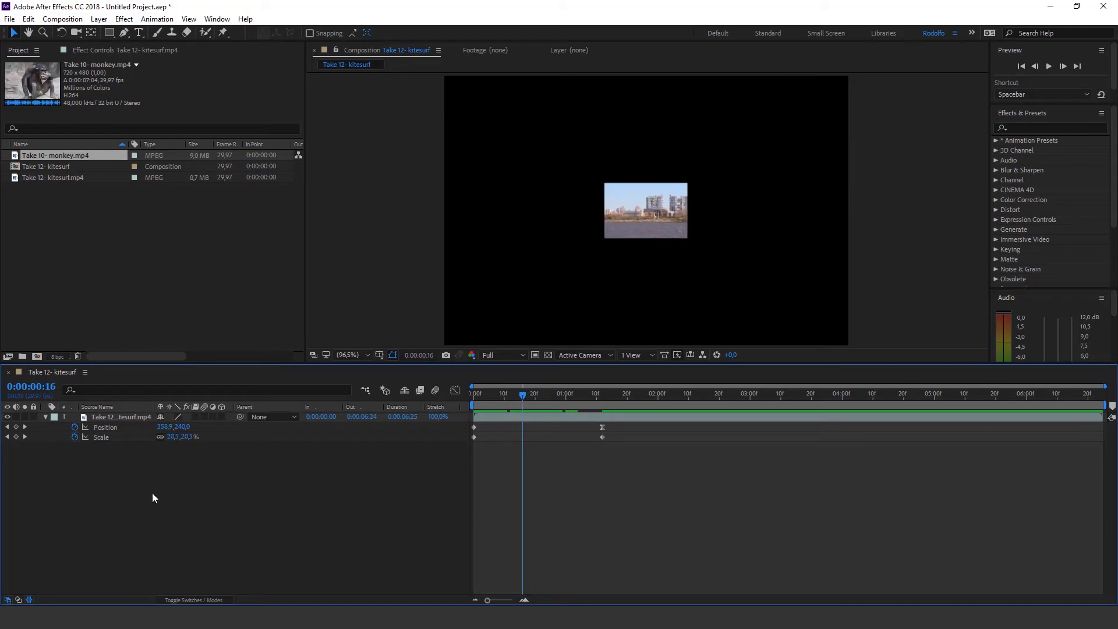
Show the layer's Rotation as well and add a 0° Rotation keyframe at 0:00:00:16
{"action": "key", "text": "shift+r"}
{"action": "left_click", "coordinate": [75, 448]}
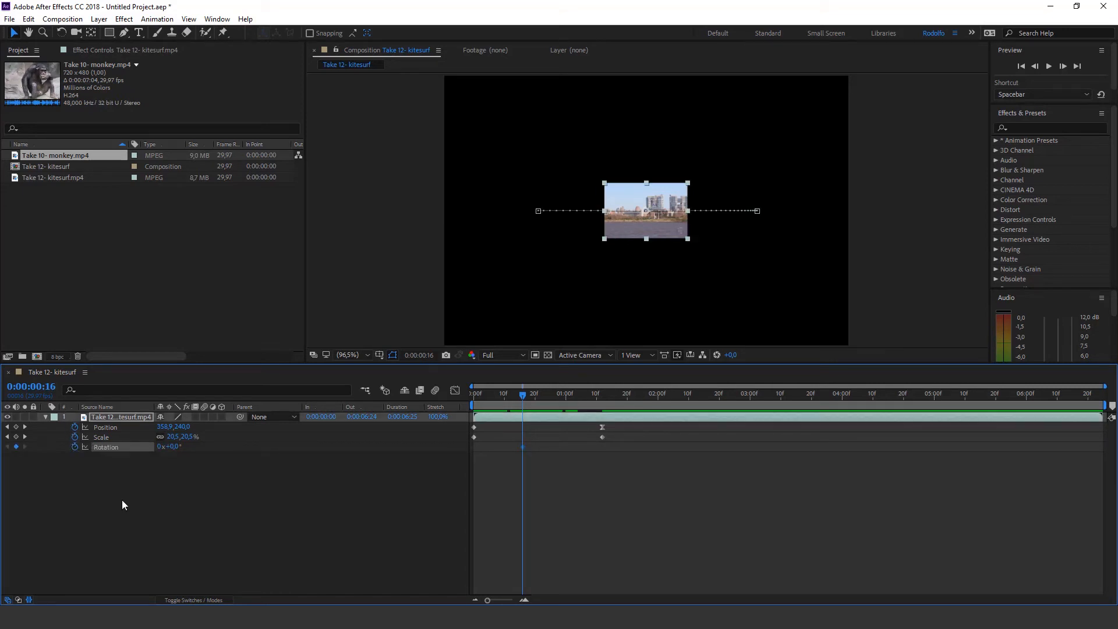
{"action": "left_click", "coordinate": [534, 454]}
{"action": "left_click", "coordinate": [526, 395]}
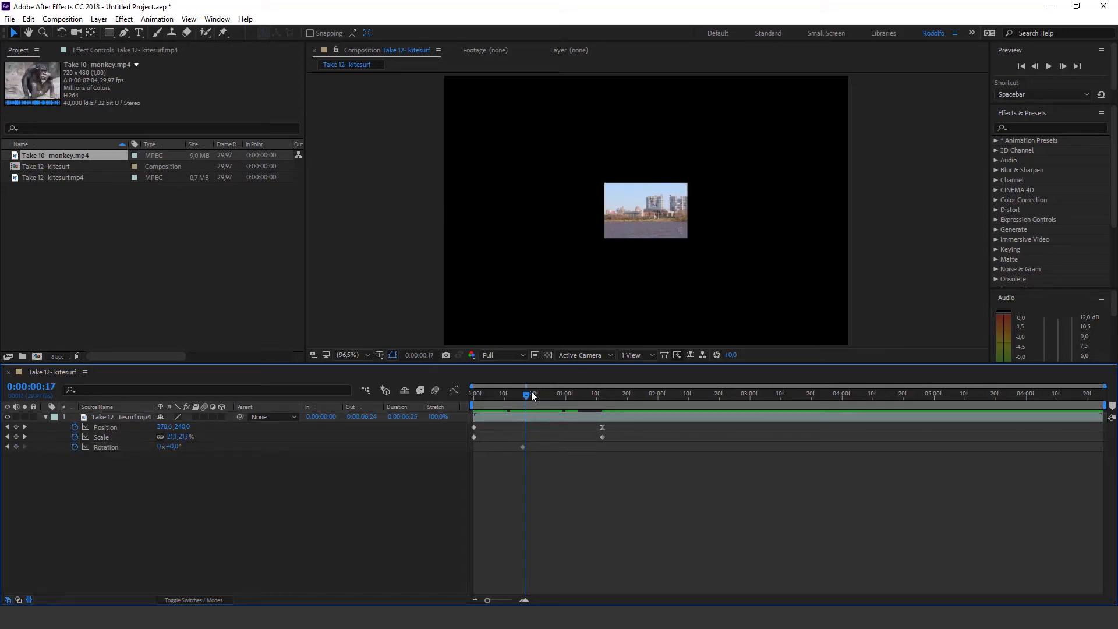
Add a Rotation keyframe of 2 full revolutions at 0:00:01:12 and scrub through the spinning animation
{"action": "left_click_drag", "start_coordinate": [532, 393], "coordinate": [586, 406]}
{"action": "key", "text": "k"}
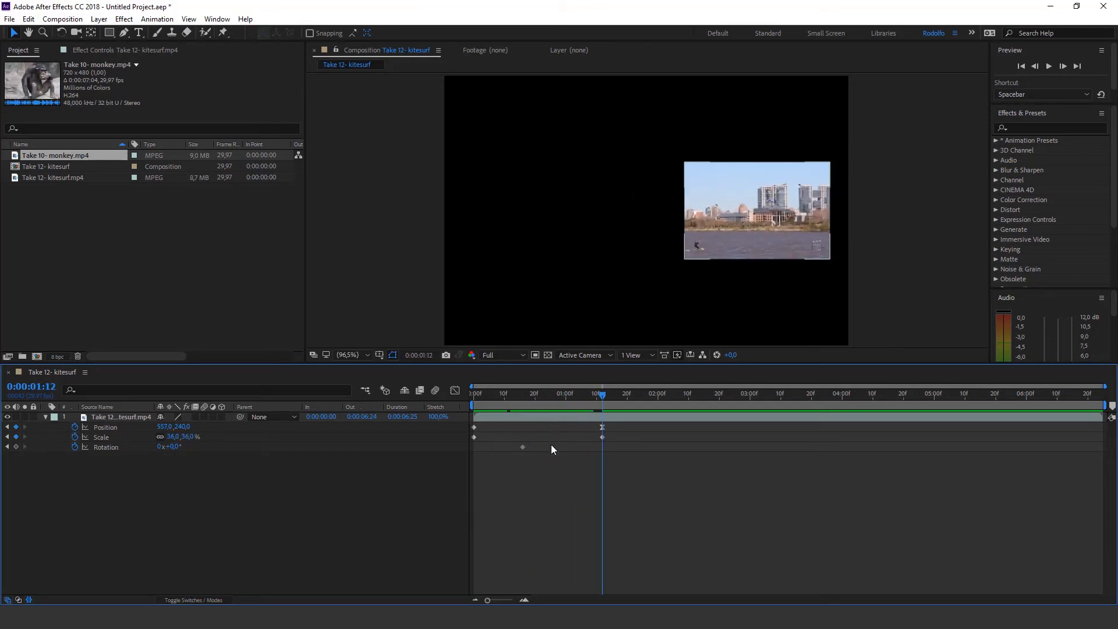
{"action": "left_click", "coordinate": [161, 447]}
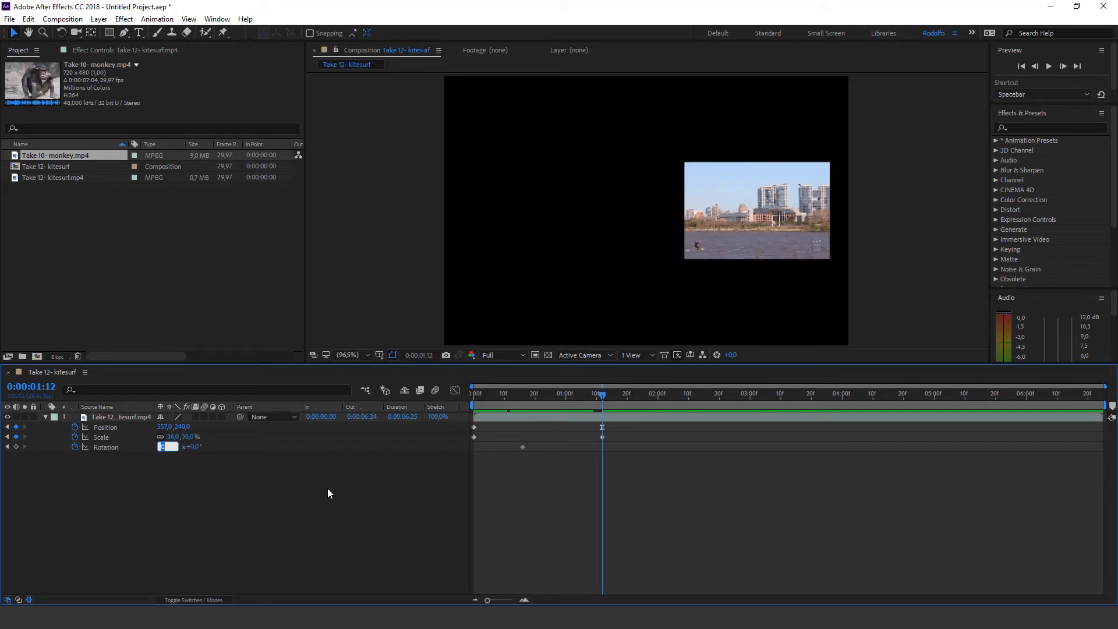
{"action": "type", "text": "2"}
{"action": "key", "text": "Return"}
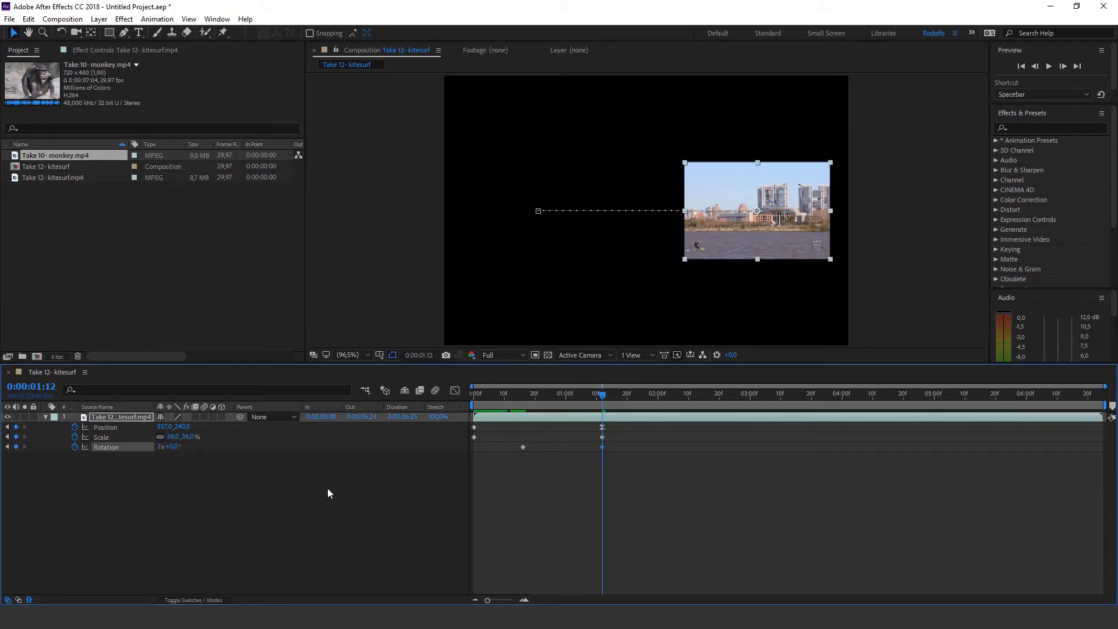
{"action": "left_click_drag", "start_coordinate": [495, 396], "coordinate": [602, 394]}
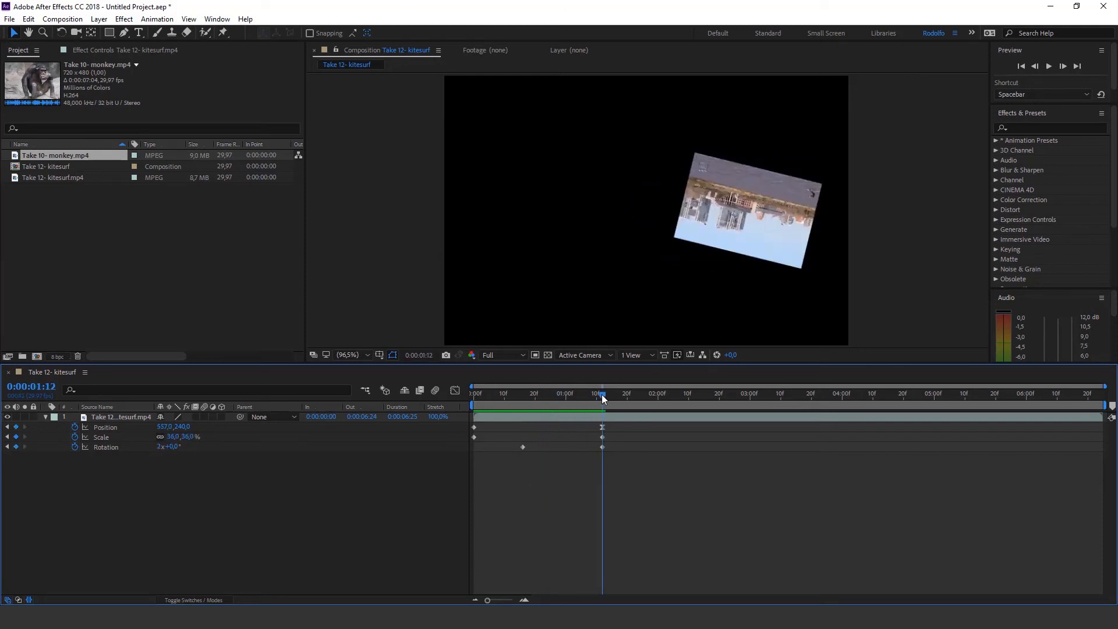
Set the Rotation keyframe at 0:00:01:12 to 1 full revolution, preview from the start and return to that time
{"action": "left_click", "coordinate": [161, 447]}
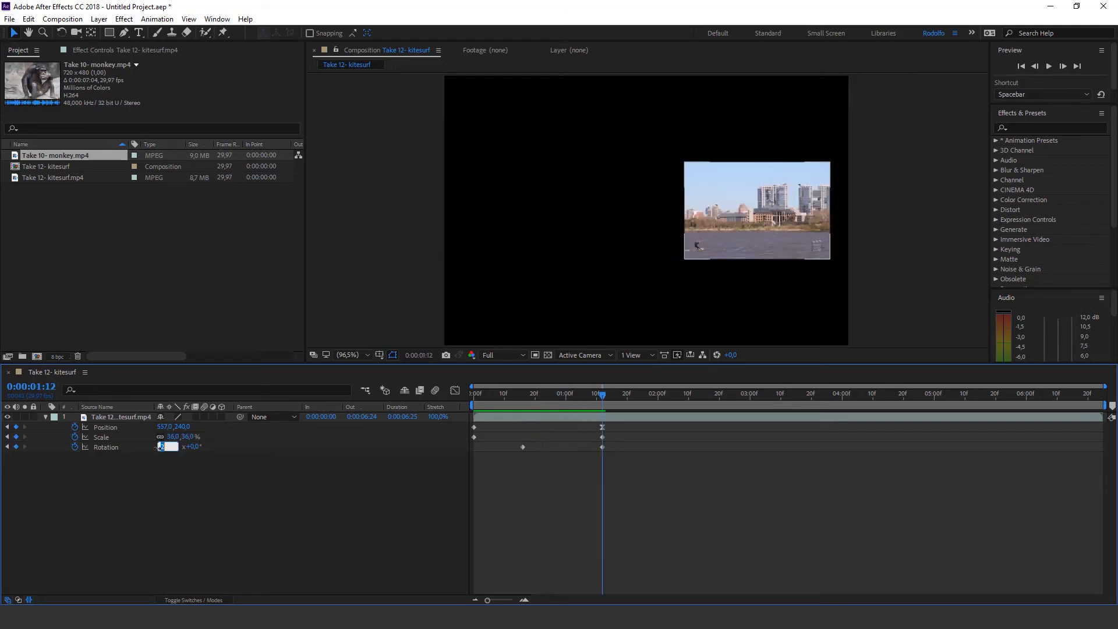
{"action": "type", "text": "1"}
{"action": "key", "text": "Return"}
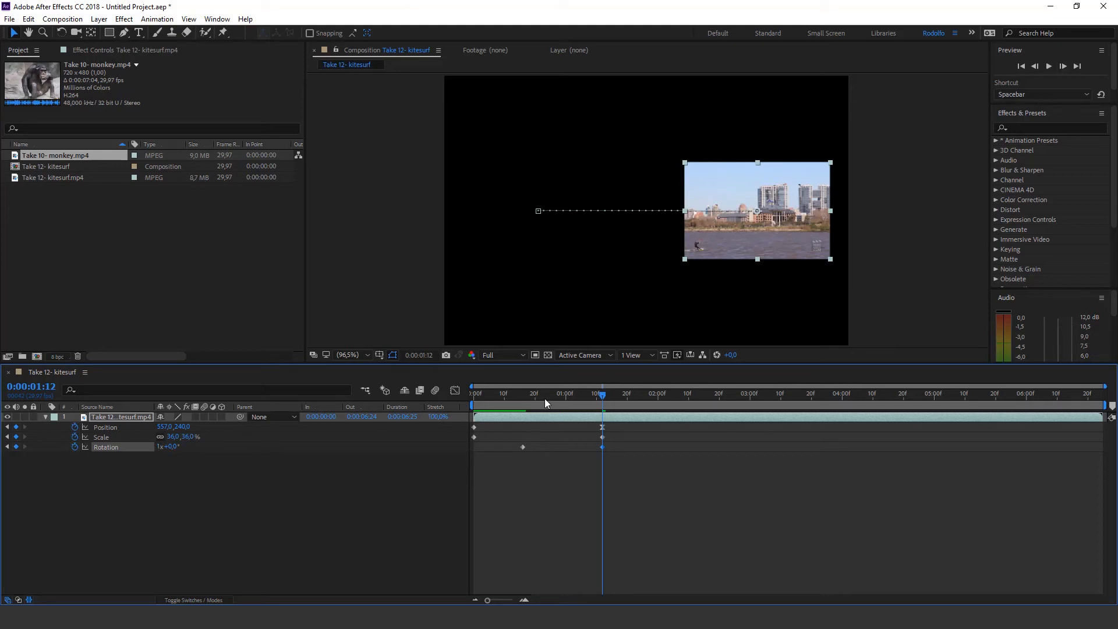
{"action": "left_click_drag", "start_coordinate": [544, 398], "coordinate": [450, 404]}
{"action": "key", "text": "space"}
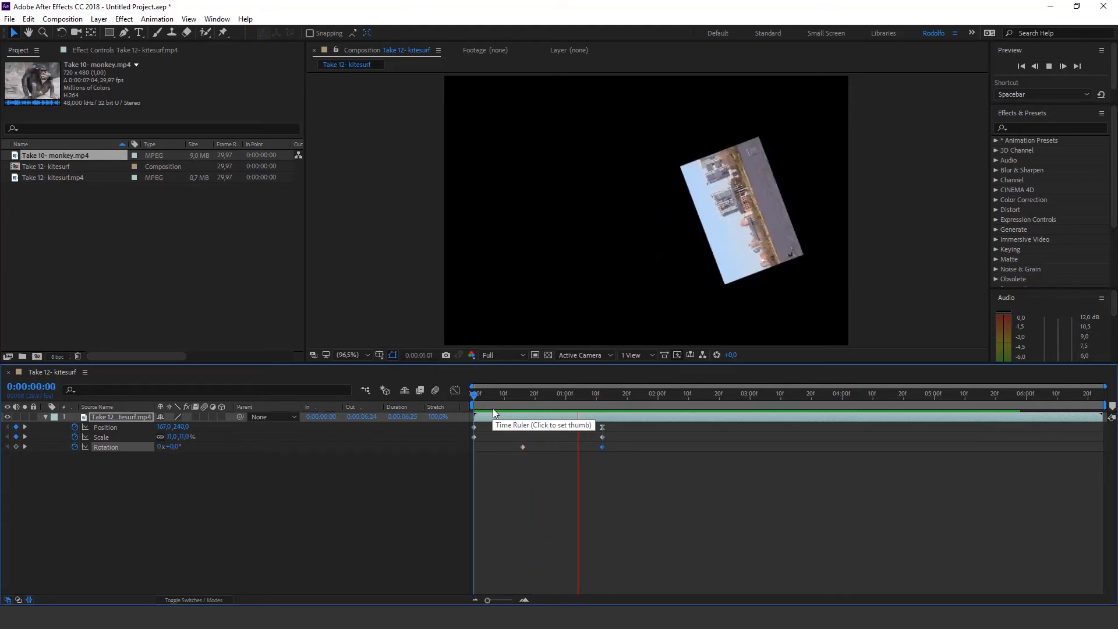
{"action": "key", "text": "space"}
{"action": "left_click_drag", "start_coordinate": [552, 397], "coordinate": [606, 395]}
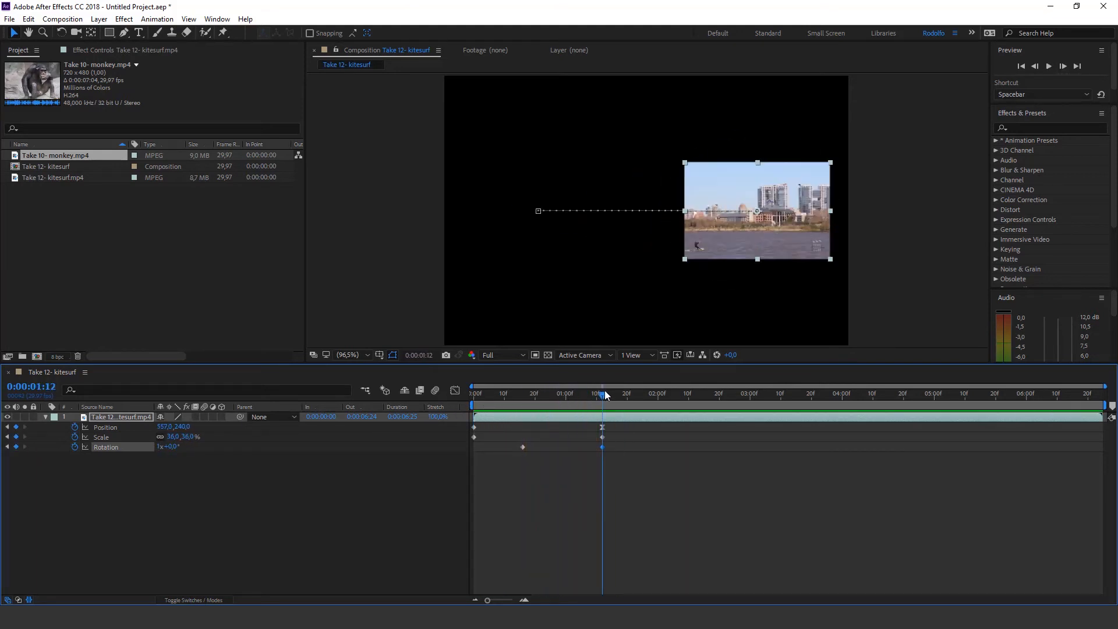
End the work area at 0:00:01:12, preview the shortened range and move the current time to 0:00:00:24
{"action": "key", "text": "n"}
{"action": "key", "text": "space"}
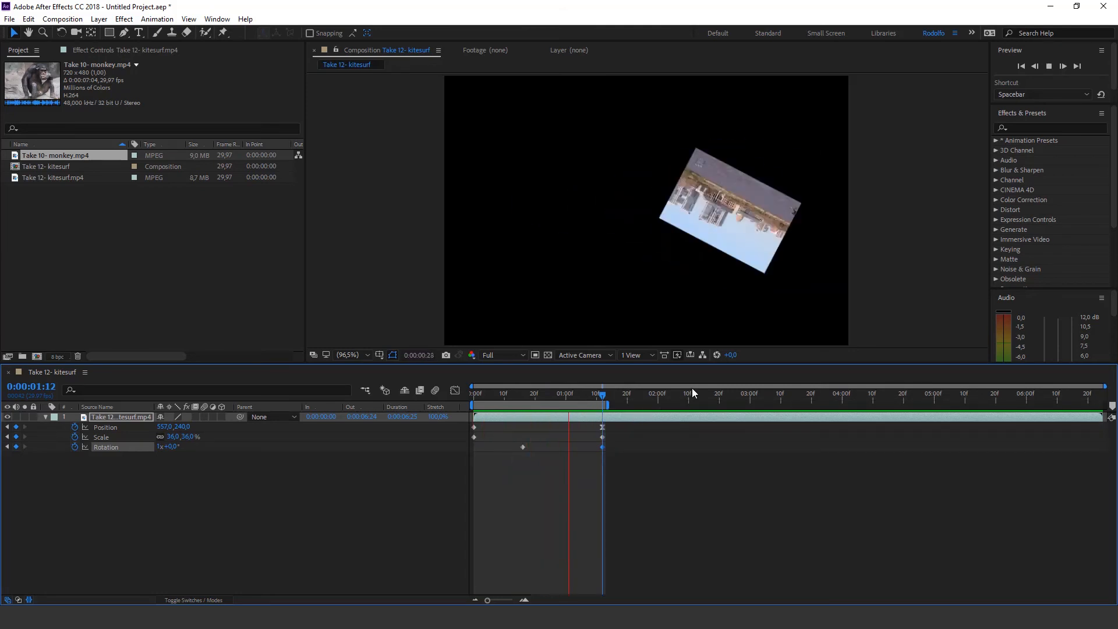
{"action": "left_click", "coordinate": [603, 397]}
{"action": "left_click_drag", "start_coordinate": [622, 465], "coordinate": [603, 455]}
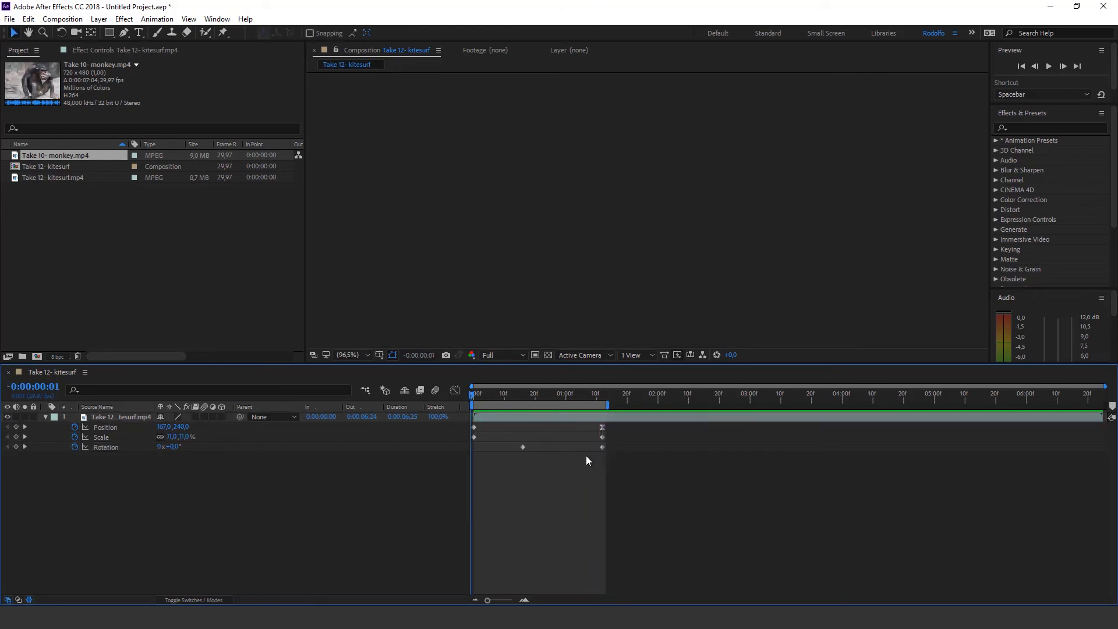
{"action": "left_click", "coordinate": [548, 396]}
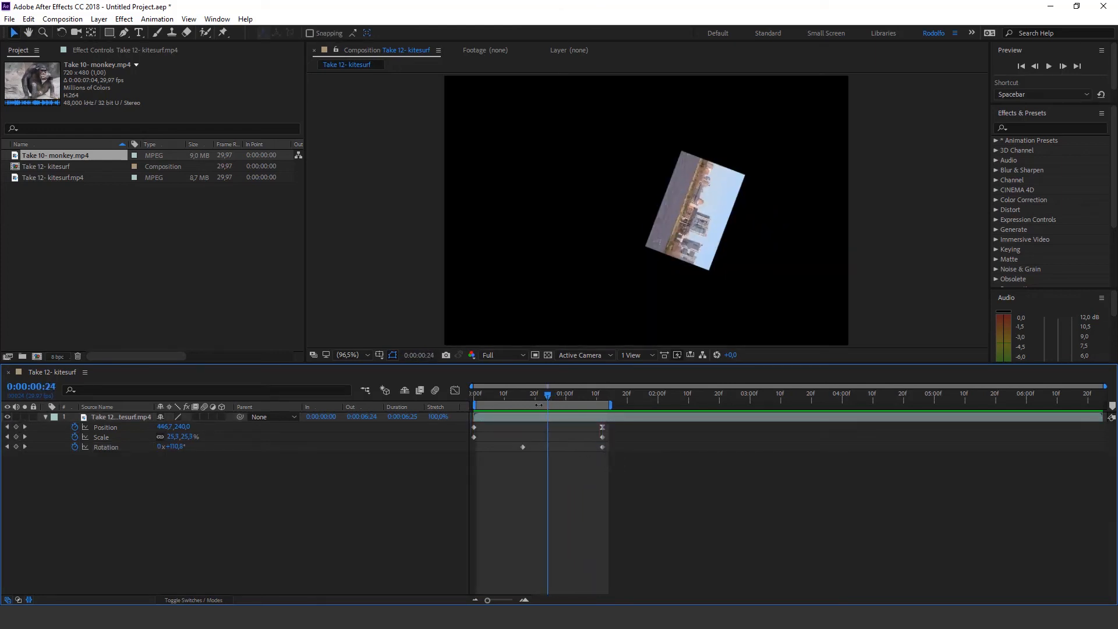
{"action": "left_click_drag", "start_coordinate": [539, 404], "coordinate": [513, 409]}
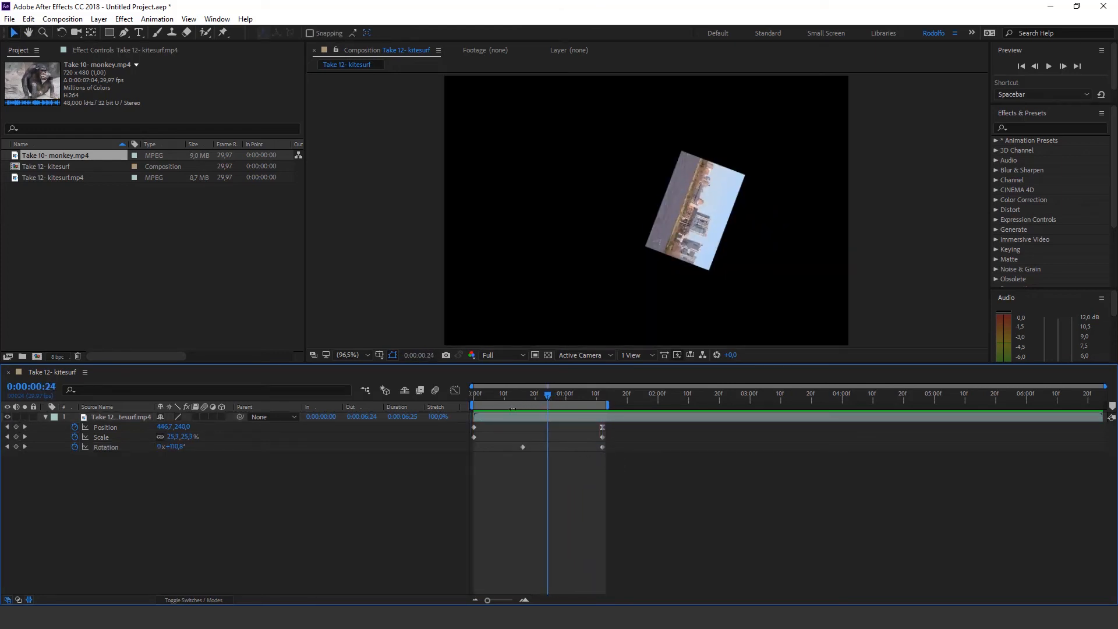
Turn on the motion blur switch for the kitesurf layer and move the current time to 0:00:00:21
{"action": "left_click", "coordinate": [203, 419]}
{"action": "left_click", "coordinate": [203, 417]}
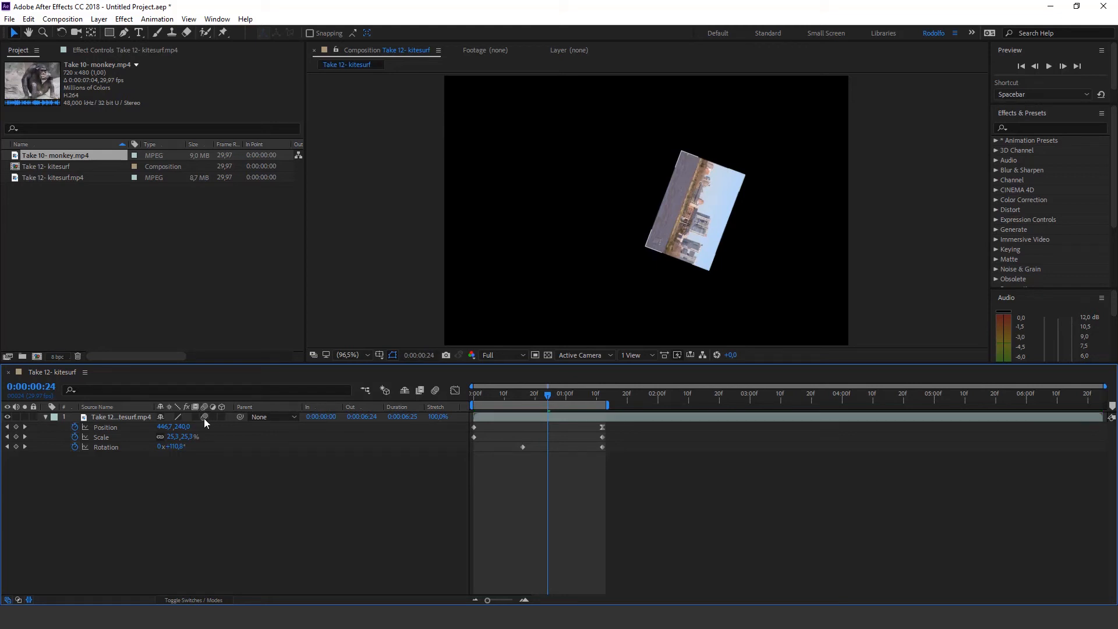
{"action": "left_click", "coordinate": [204, 416]}
{"action": "left_click", "coordinate": [538, 395]}
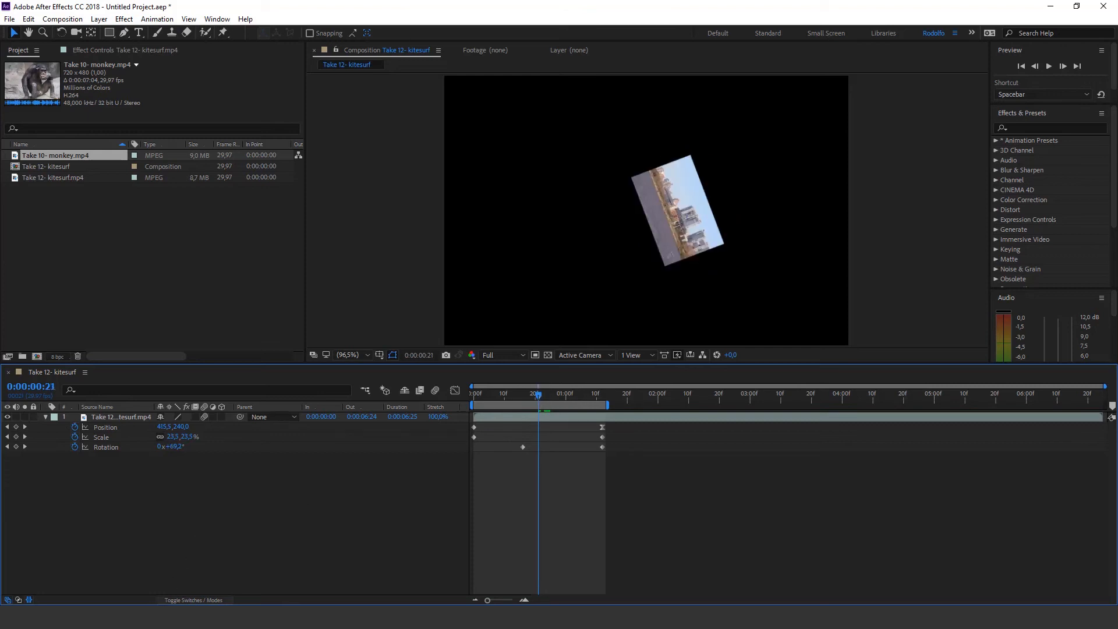
Toggle the timeline between the switches and modes columns, ending with the switches displayed
{"action": "left_click", "coordinate": [186, 600]}
{"action": "left_click", "coordinate": [186, 600]}
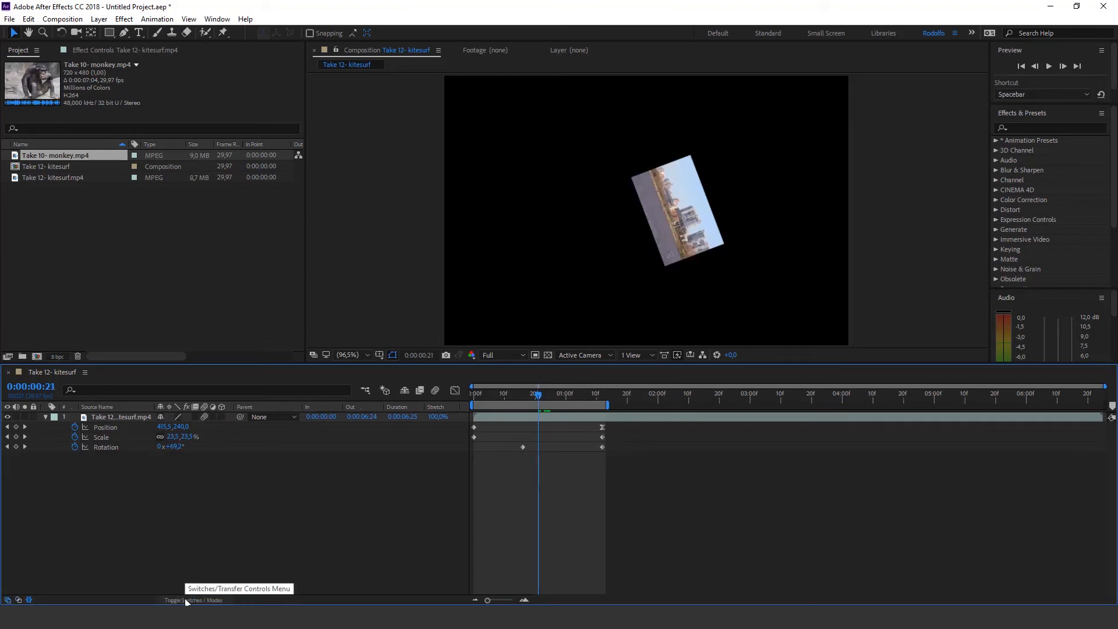
{"action": "left_click", "coordinate": [186, 601]}
{"action": "left_click", "coordinate": [181, 601]}
{"action": "left_click", "coordinate": [181, 600]}
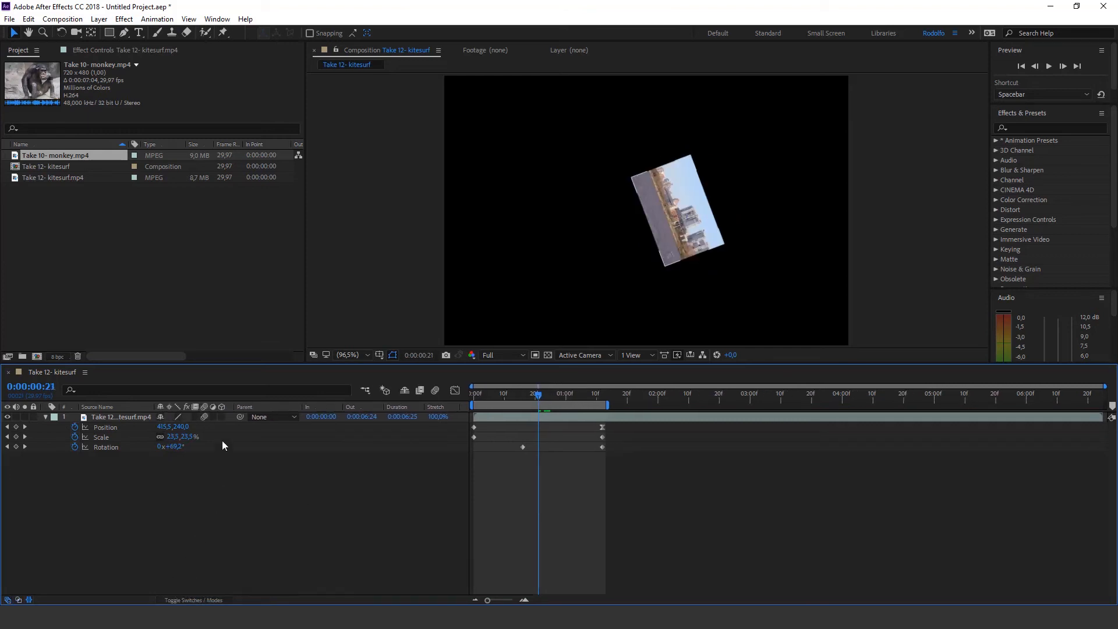
Enable motion blur for the composition with the kitesurf layer's switch kept on, compare a blurred frame with it toggled, and preview the animation
{"action": "left_click", "coordinate": [204, 417]}
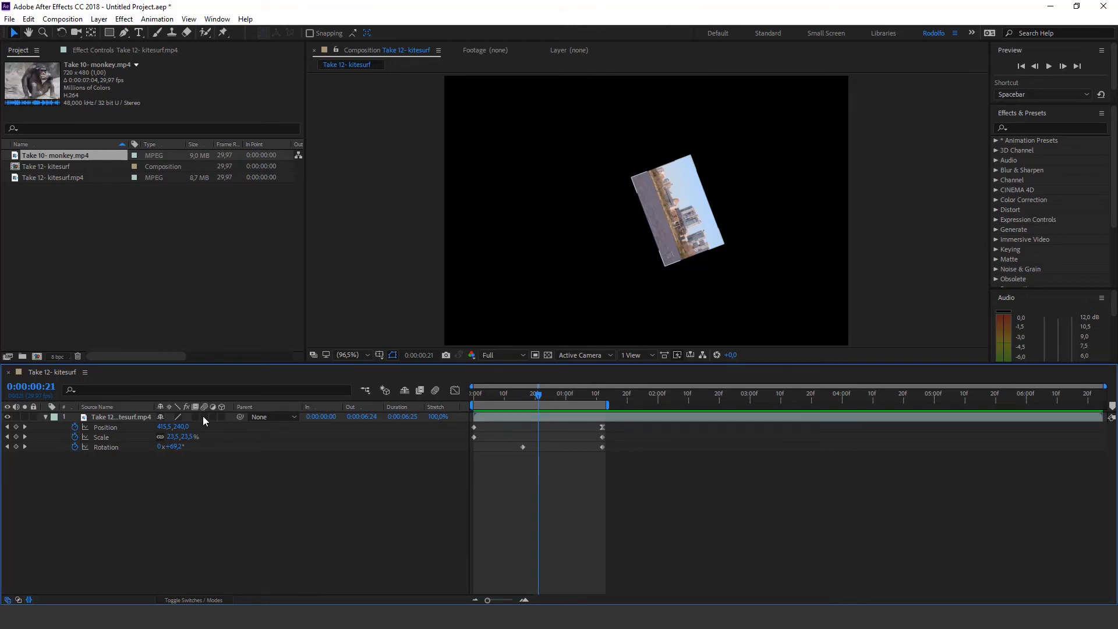
{"action": "left_click", "coordinate": [436, 390]}
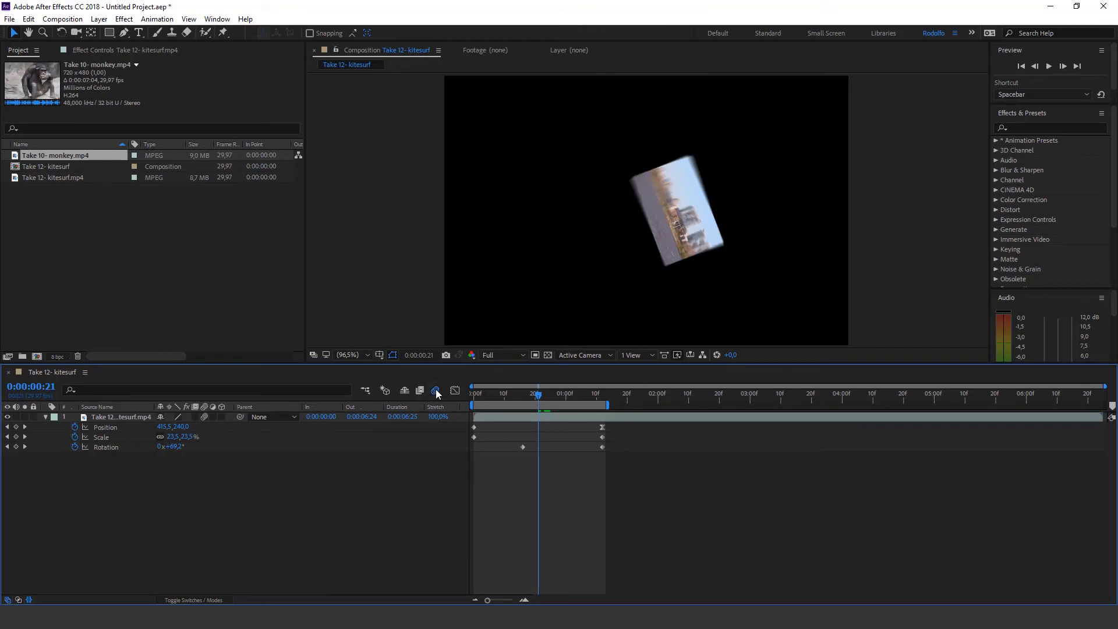
{"action": "mouse_move", "coordinate": [536, 398]}
{"action": "left_mouse_down"}
{"action": "mouse_move", "coordinate": [495, 396]}
{"action": "mouse_move", "coordinate": [544, 396]}
{"action": "left_mouse_up"}
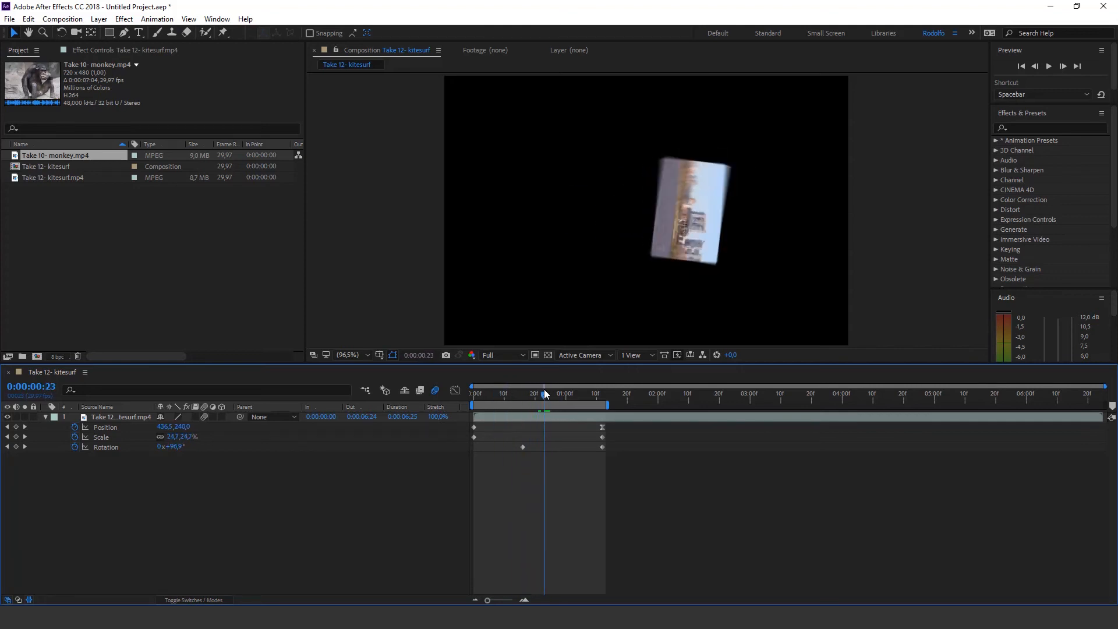
{"action": "left_click", "coordinate": [435, 391]}
{"action": "key", "text": "space"}
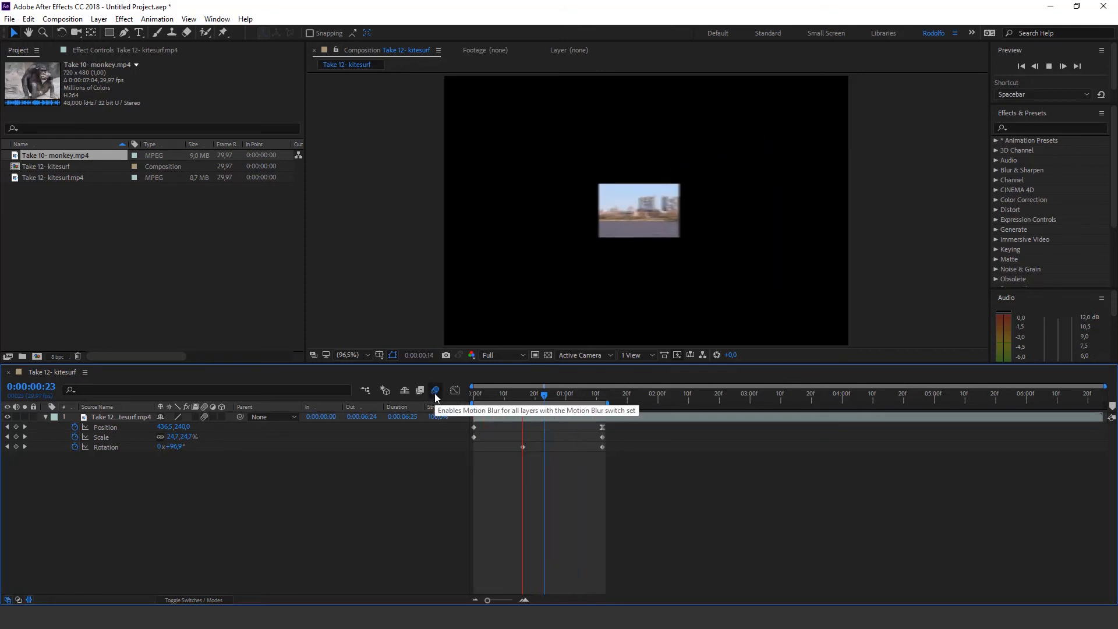
Move the first Rotation keyframe earlier to 0:00:00:03 and scrub to its time
{"action": "left_click", "coordinate": [505, 394]}
{"action": "left_click_drag", "start_coordinate": [521, 448], "coordinate": [482, 449]}
{"action": "left_click_drag", "start_coordinate": [475, 402], "coordinate": [483, 402]}
{"action": "left_click", "coordinate": [489, 436]}
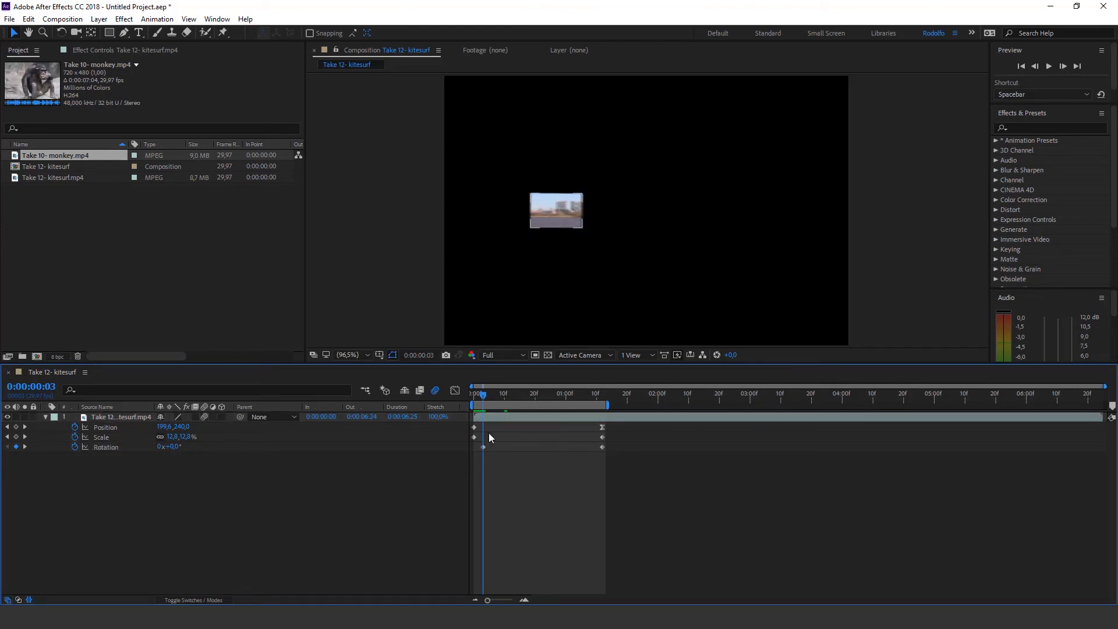
At 0:00:00:02, remove all Position, Scale and Rotation keyframes from the kitesurf layer by switching off their animation
{"action": "left_click", "coordinate": [479, 394]}
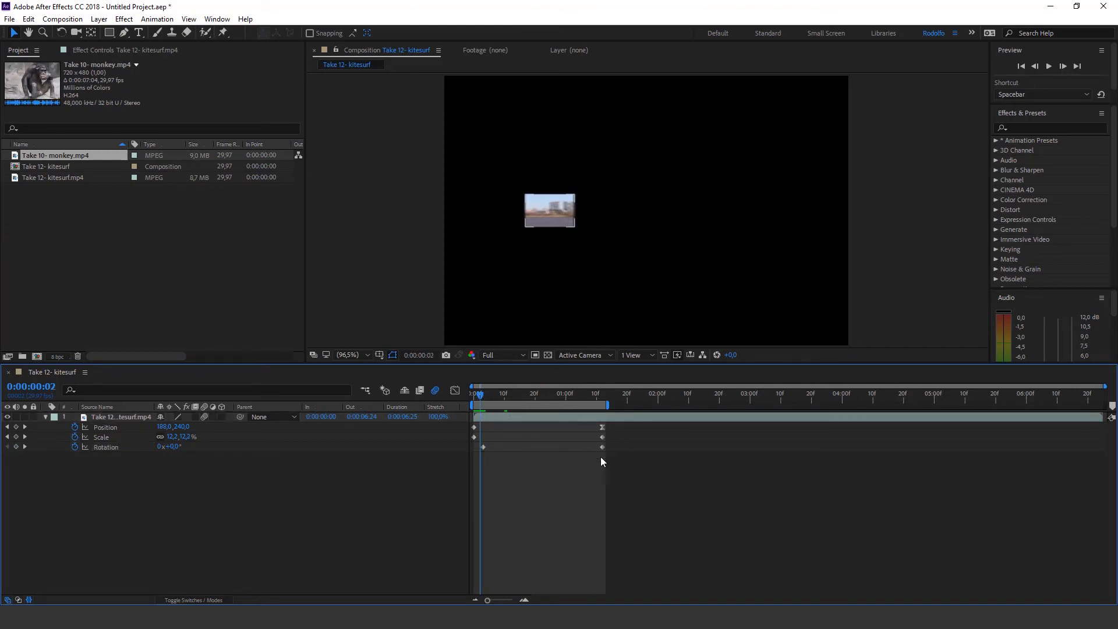
{"action": "left_click_drag", "start_coordinate": [122, 449], "coordinate": [94, 396]}
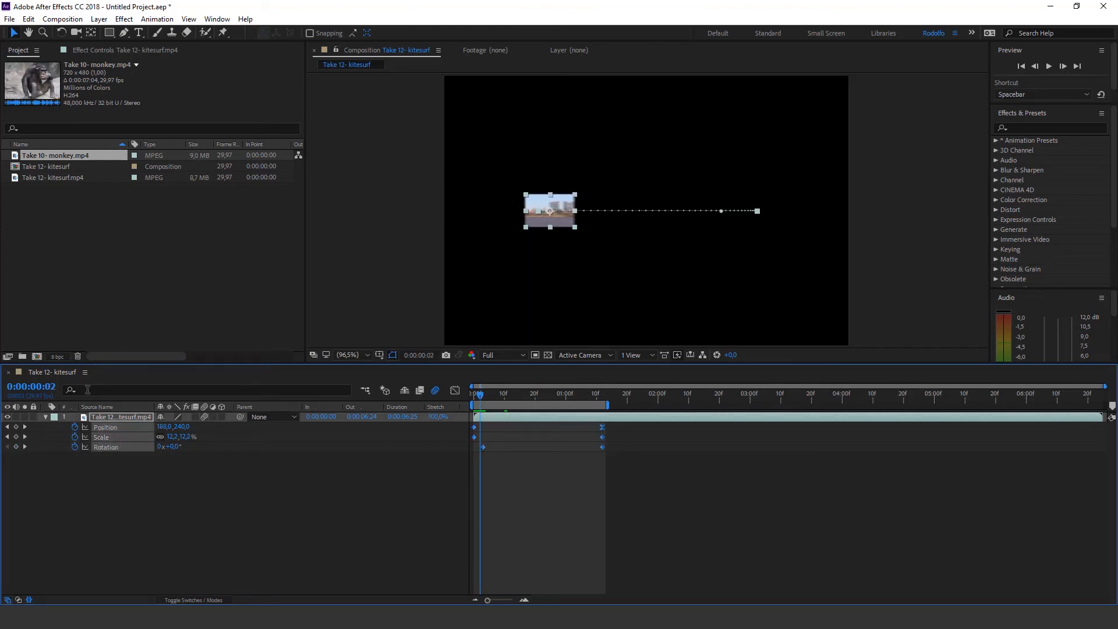
{"action": "left_click", "coordinate": [75, 428]}
Add Take 10- monkey.mp4 to the composition as a layer and delete the kitesurf layer
{"action": "left_click", "coordinate": [49, 170]}
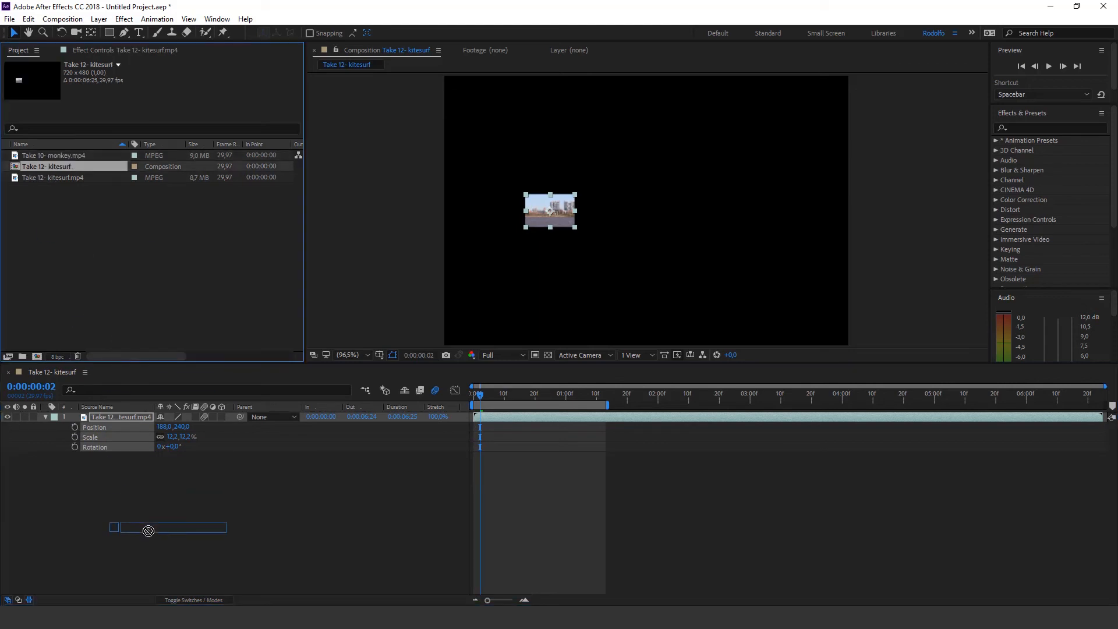
{"action": "left_click", "coordinate": [55, 178]}
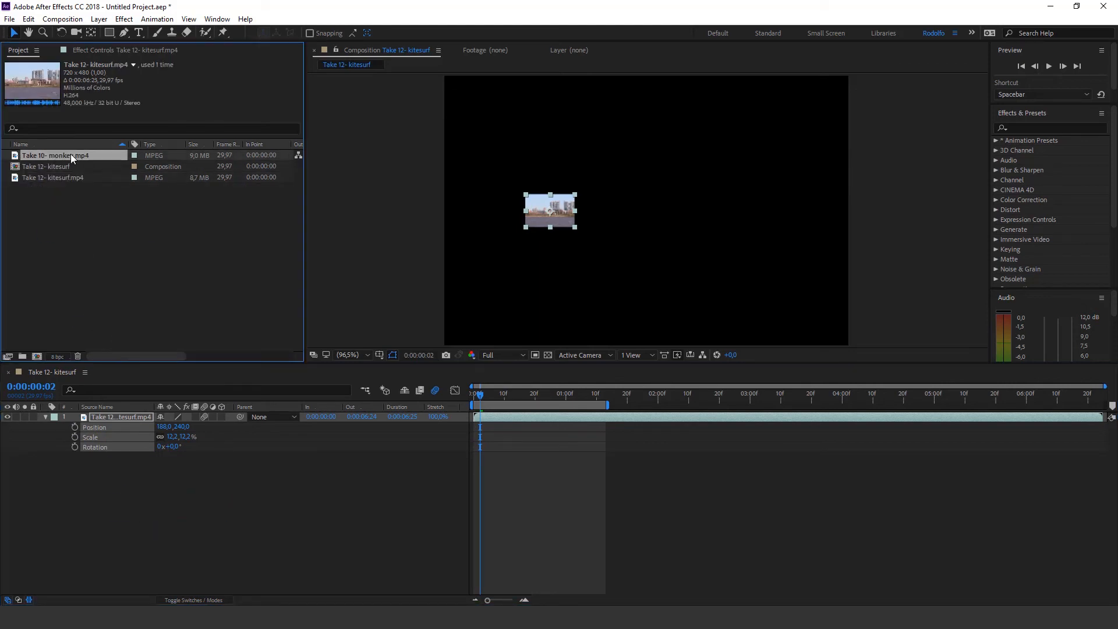
{"action": "left_click_drag", "start_coordinate": [71, 153], "coordinate": [135, 456]}
{"action": "left_click", "coordinate": [140, 419]}
{"action": "key", "text": "Delete"}
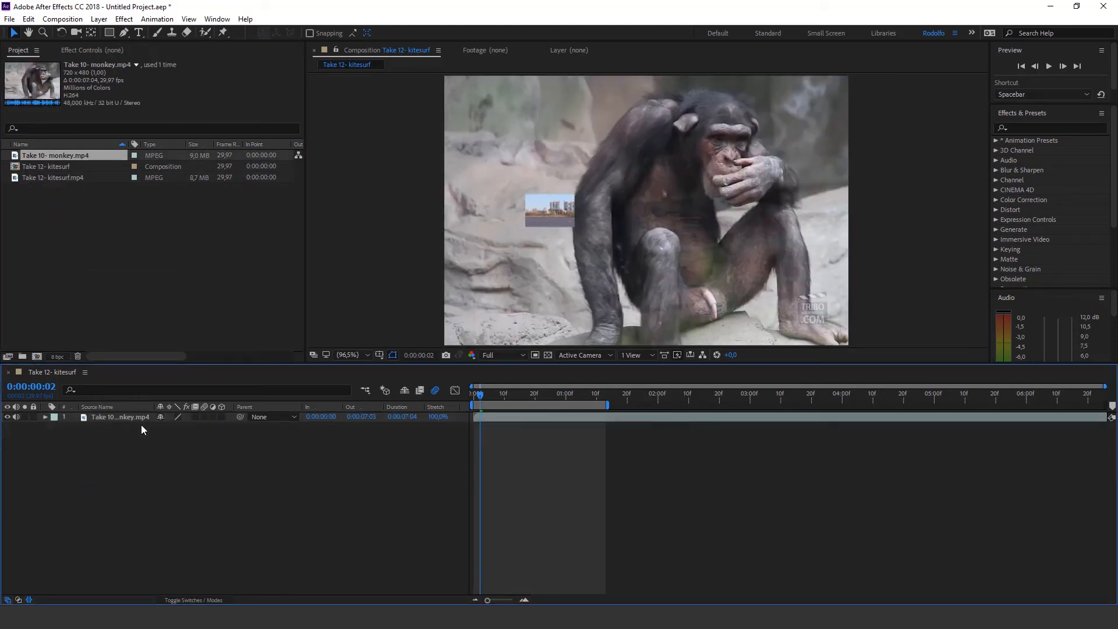
Scale the monkey layer down to 16% and place it in the upper-left corner of the frame
{"action": "key", "text": "s"}
{"action": "left_click_drag", "start_coordinate": [196, 426], "coordinate": [157, 436]}
{"action": "left_click_drag", "start_coordinate": [622, 199], "coordinate": [458, 97]}
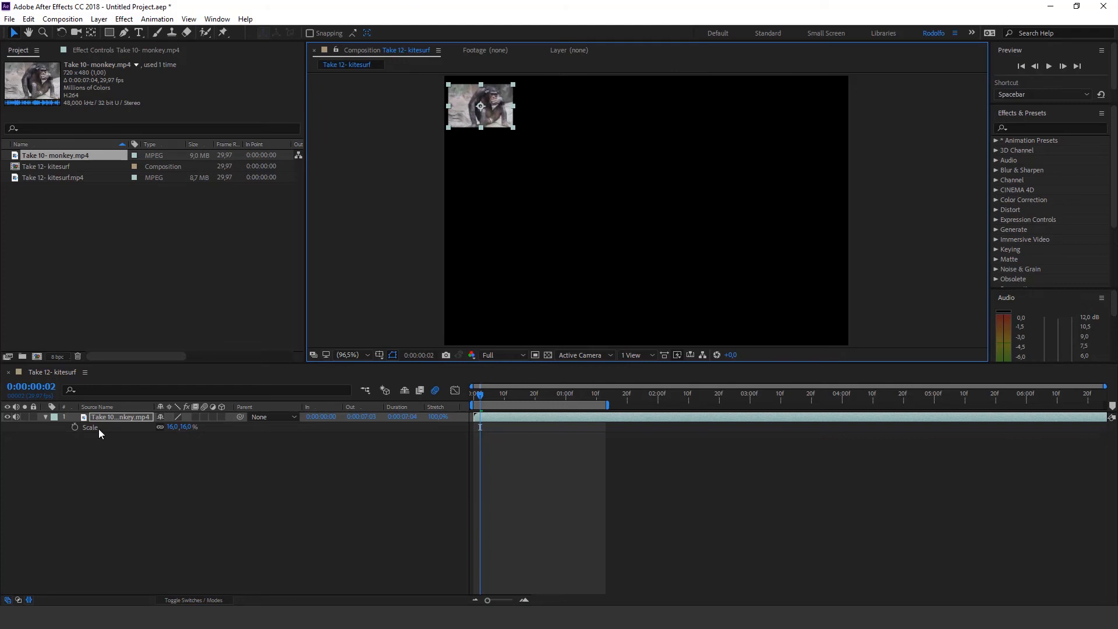
Animate the monkey layer's Position from the frame's upper-left corner at 0:00:00:02 to about 643, 419.4 at 0:00:01:10
{"action": "key", "text": "p"}
{"action": "left_click", "coordinate": [74, 427]}
{"action": "left_click_drag", "start_coordinate": [506, 397], "coordinate": [597, 394]}
{"action": "left_click_drag", "start_coordinate": [501, 117], "coordinate": [826, 323]}
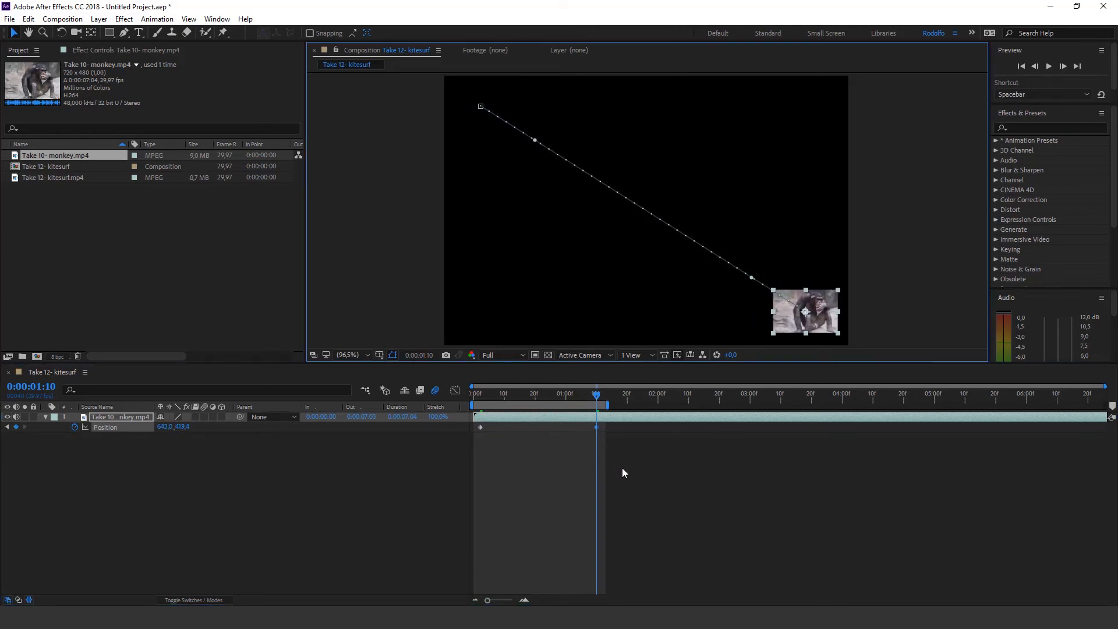
Preview the monkey layer's diagonal movement from the start of the composition
{"action": "left_click_drag", "start_coordinate": [581, 396], "coordinate": [459, 400]}
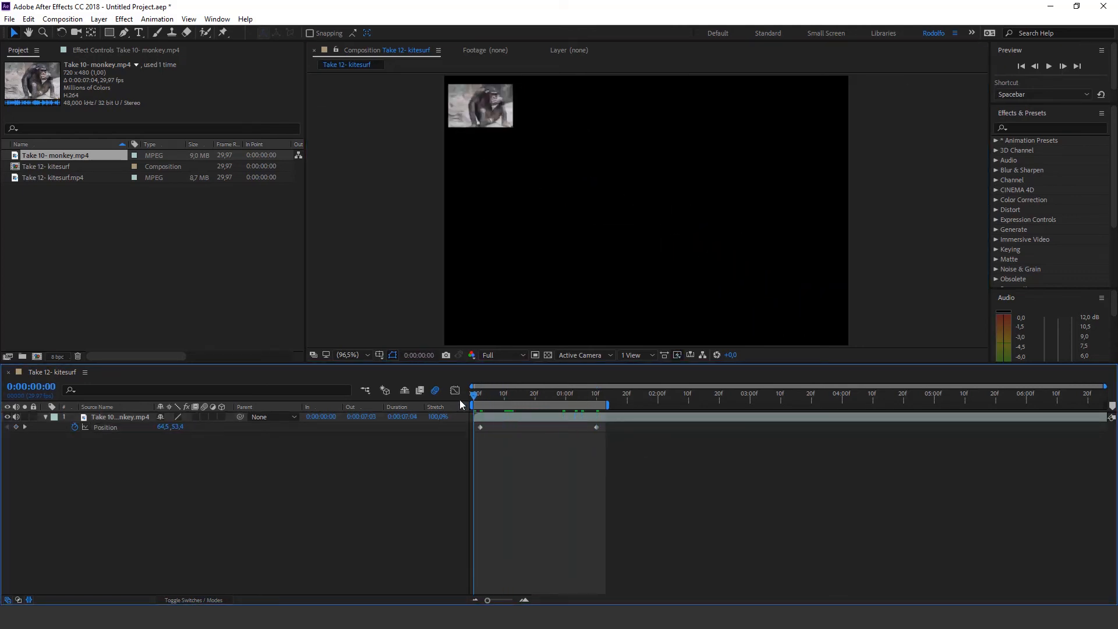
{"action": "key", "text": "space"}
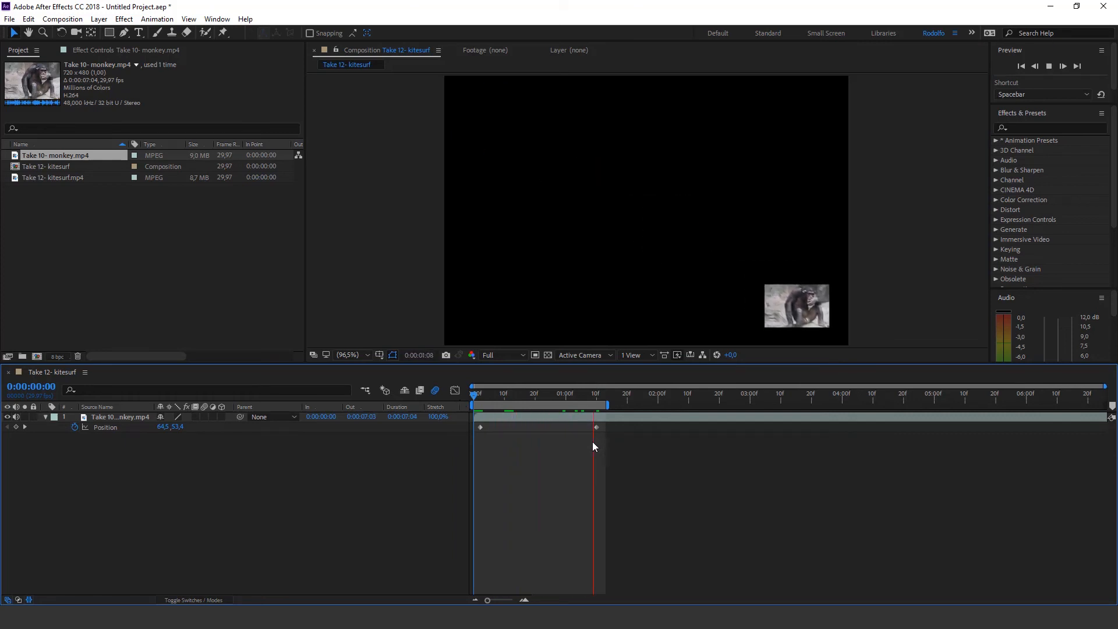
{"action": "key", "text": "space"}
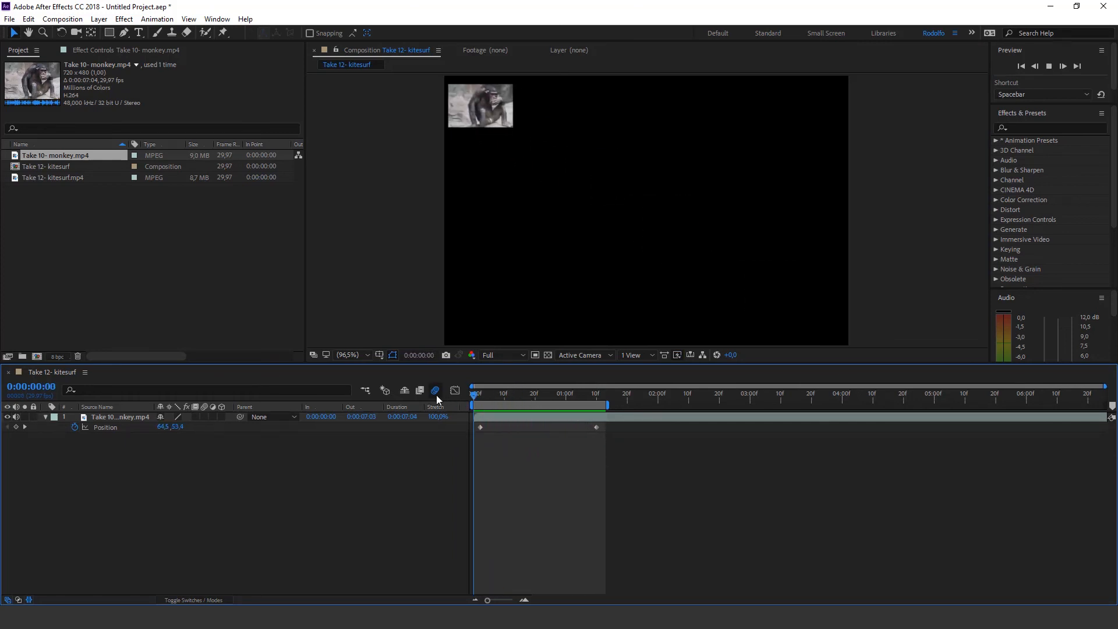
Move the second Position keyframe to 0:00:00:17, end the work area there and preview the faster movement
{"action": "left_click", "coordinate": [541, 394]}
{"action": "left_click_drag", "start_coordinate": [598, 426], "coordinate": [526, 427]}
{"action": "key", "text": "j"}
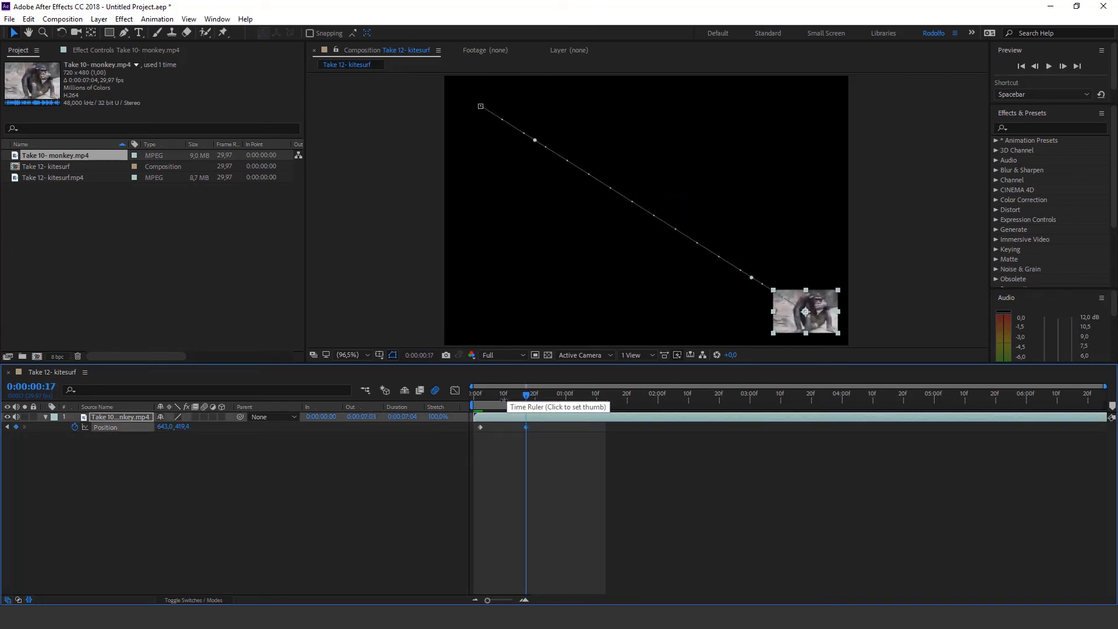
{"action": "key", "text": "n"}
{"action": "key", "text": "space"}
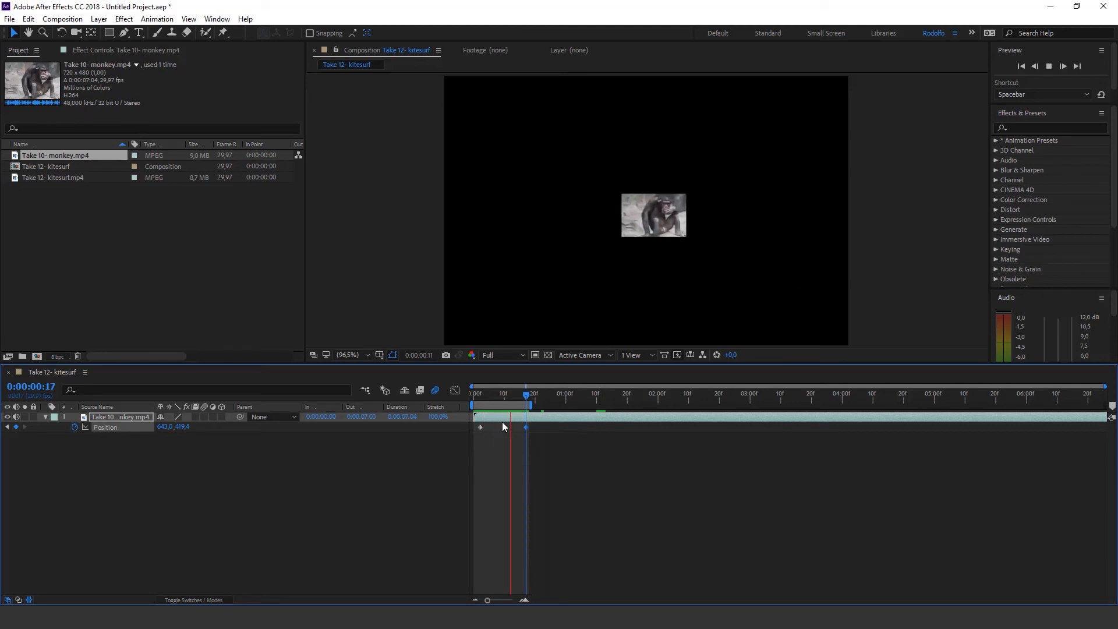
{"action": "key", "text": "space"}
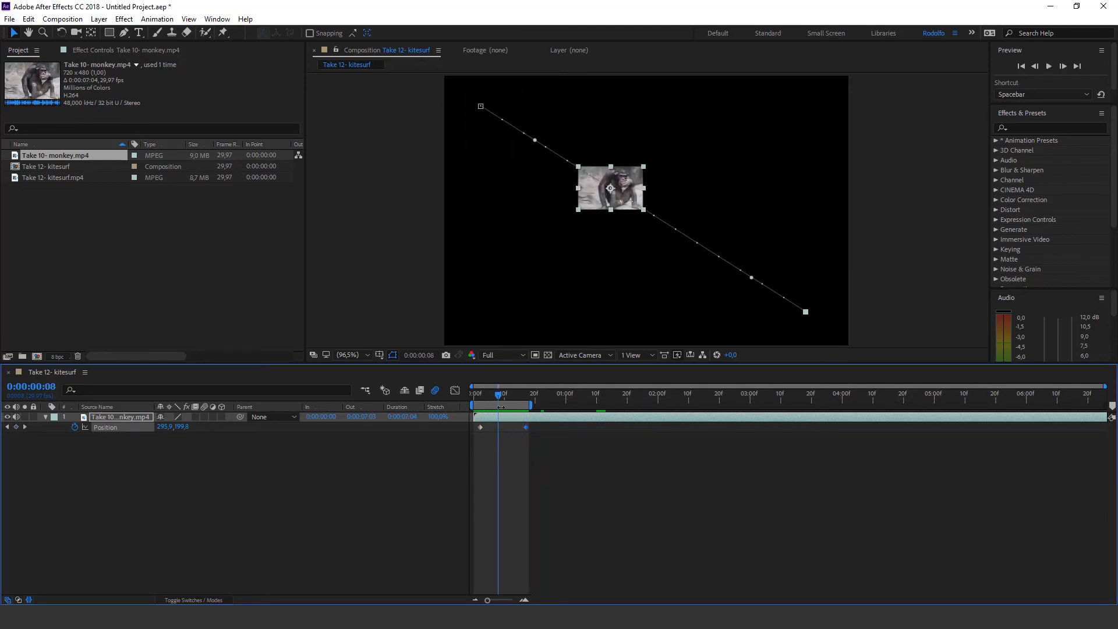
Turn on the motion blur switch for the monkey layer at 0:00:00:08
{"action": "left_click", "coordinate": [204, 417]}
{"action": "left_click", "coordinate": [385, 390]}
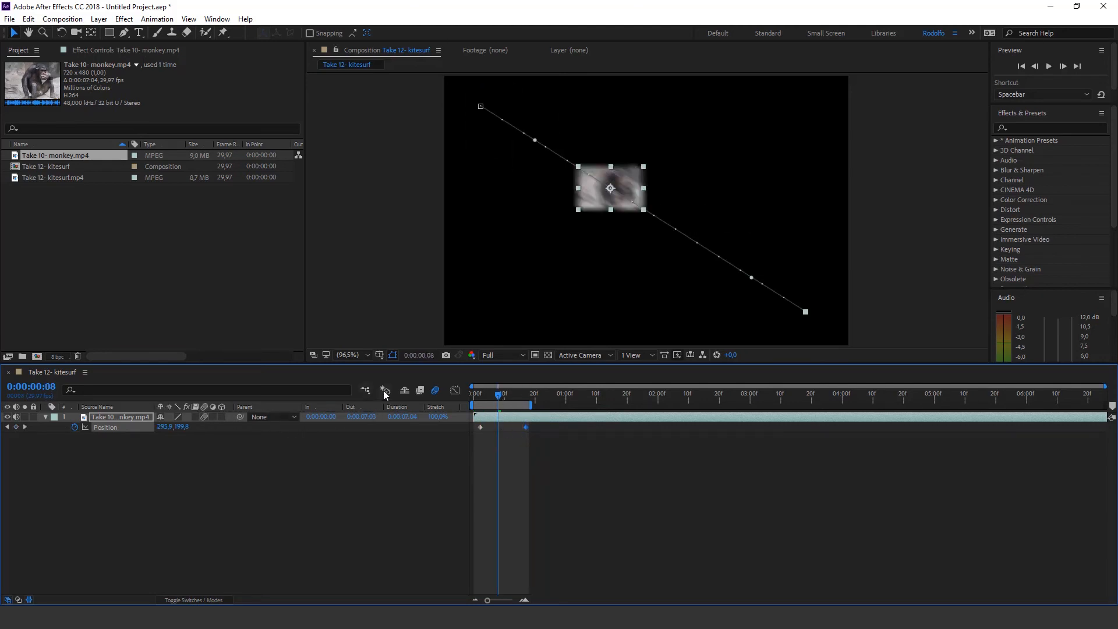
Preview the monkey layer's movement with motion blur applied
{"action": "left_click", "coordinate": [615, 492]}
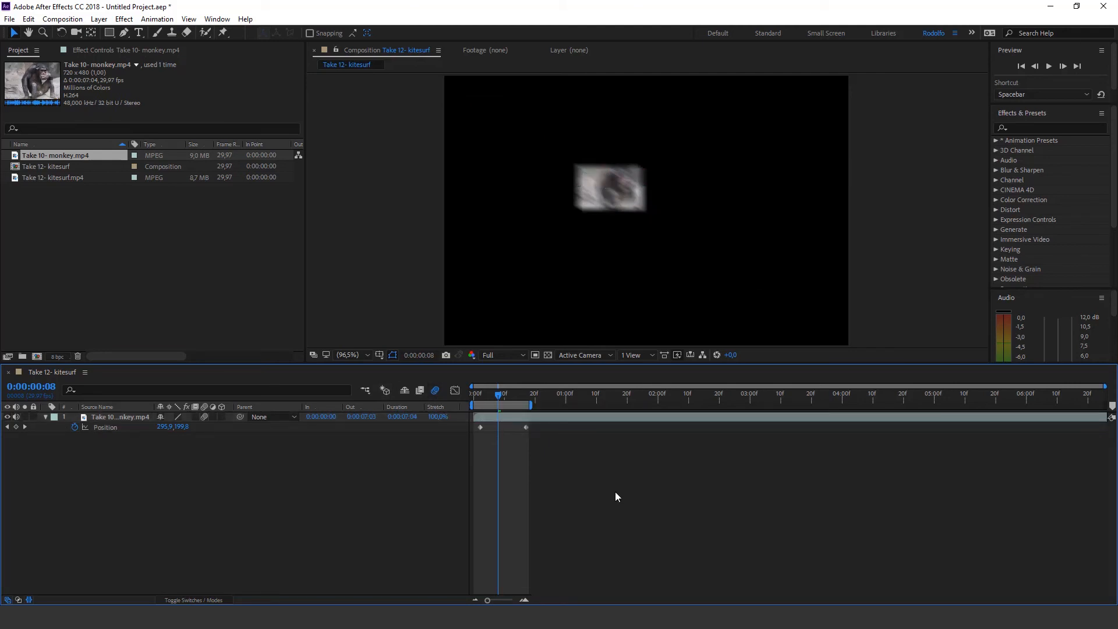
{"action": "key", "text": "space"}
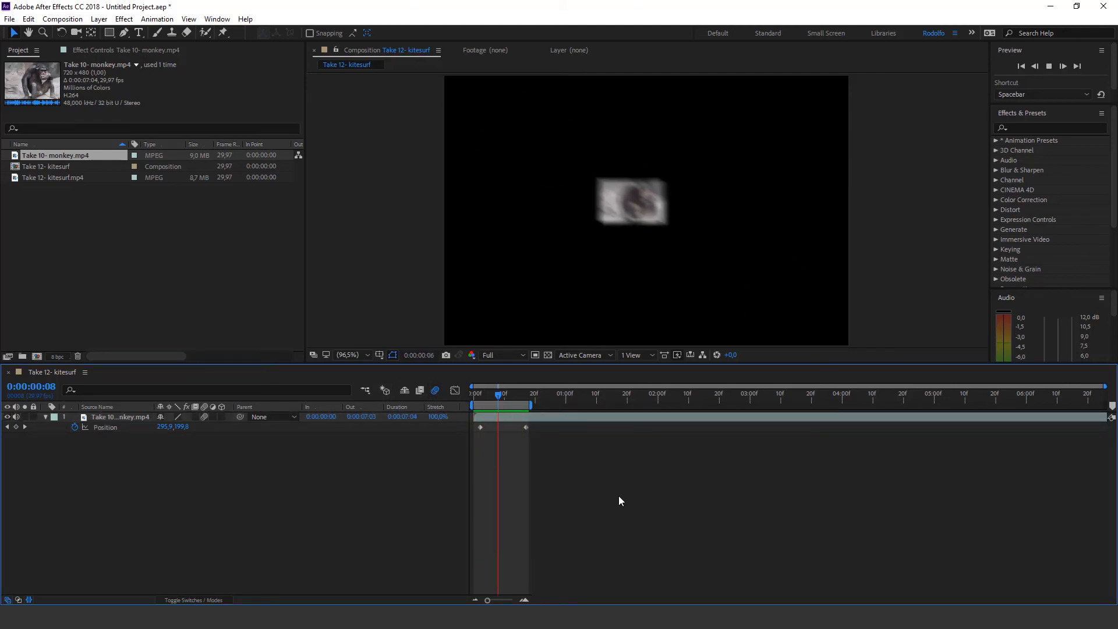
{"action": "key", "text": "space"}
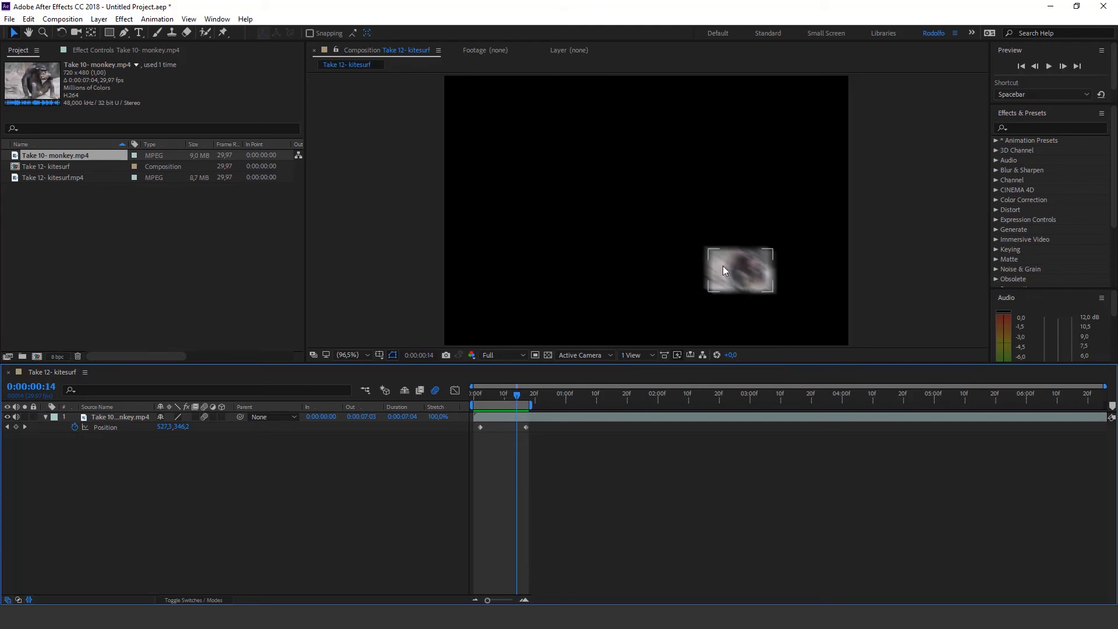
Compare the moving monkey at 0:00:00:14 with the composition's motion blur disabled and enabled again
{"action": "left_click", "coordinate": [436, 390]}
{"action": "left_click", "coordinate": [435, 390]}
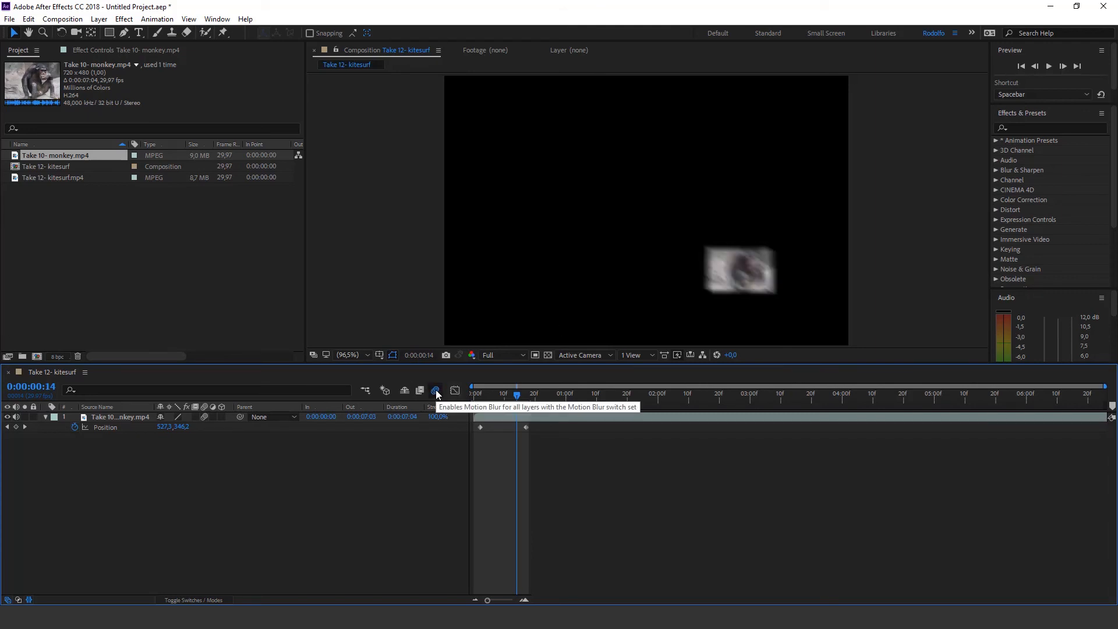
{"action": "left_click", "coordinate": [435, 390]}
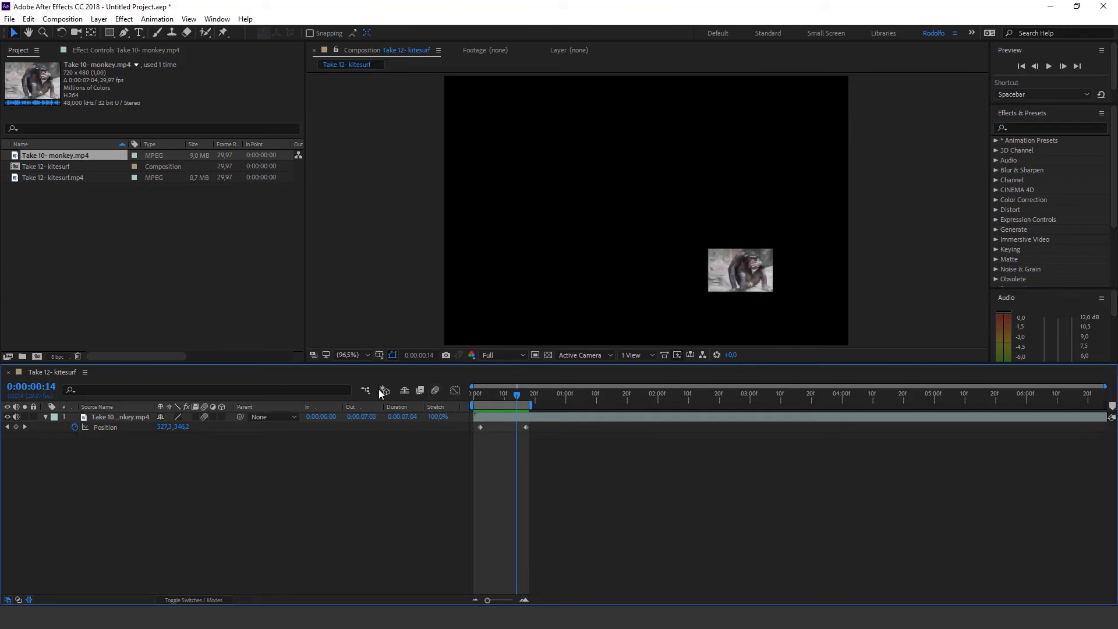
{"action": "left_click", "coordinate": [436, 390]}
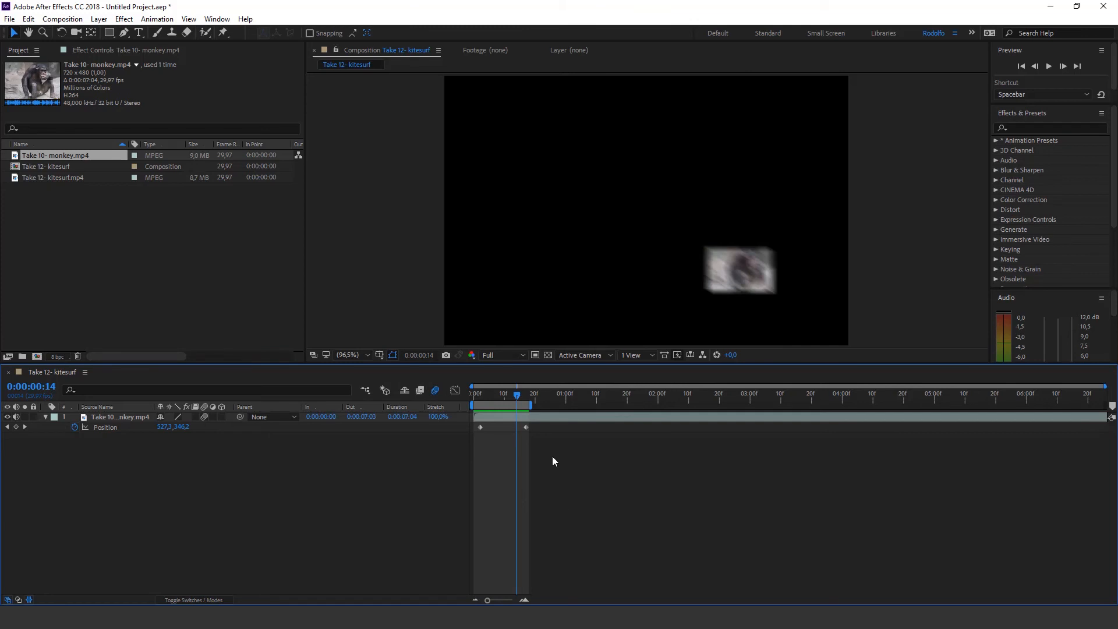
Expand all of the monkey layer's Transform properties, go to 0:00:00:07 and show only the animated properties
{"action": "left_click", "coordinate": [44, 417]}
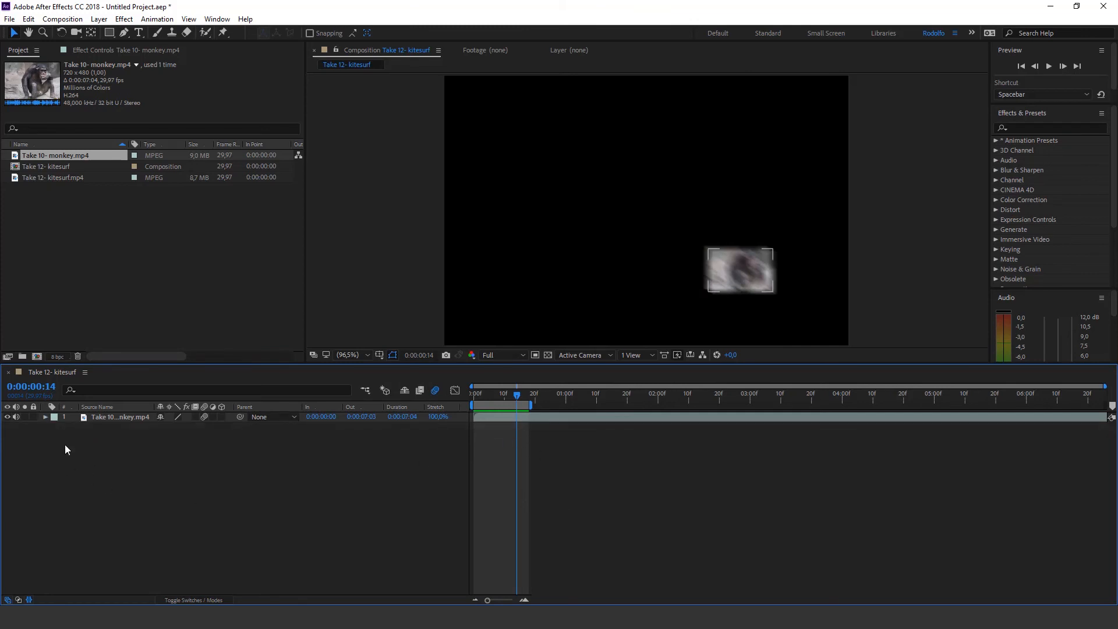
{"action": "left_click", "coordinate": [46, 416]}
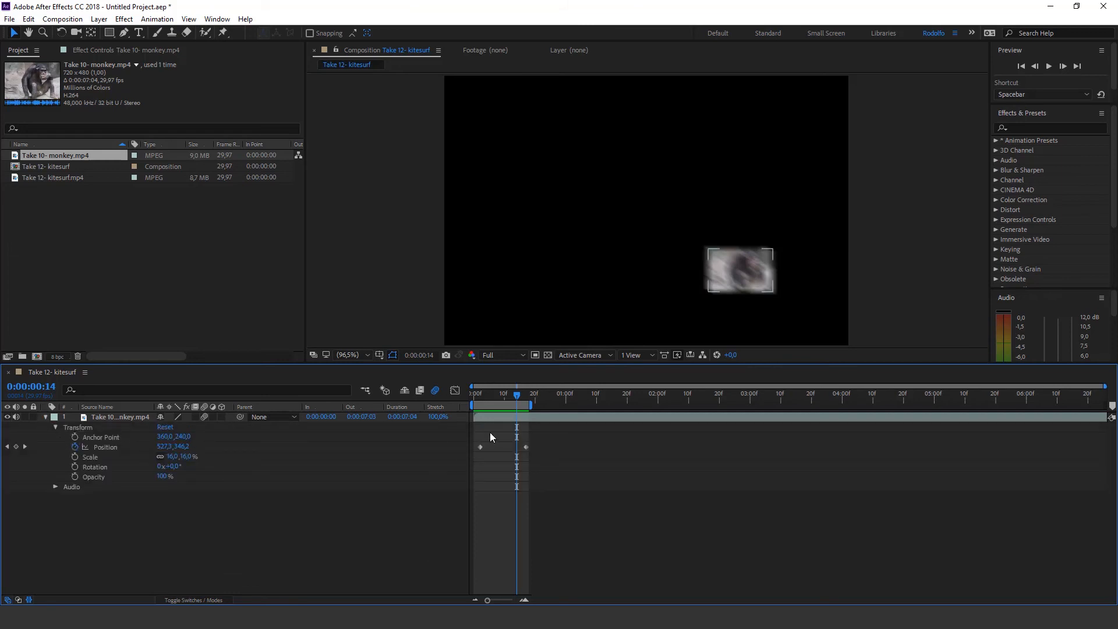
{"action": "left_click", "coordinate": [496, 400]}
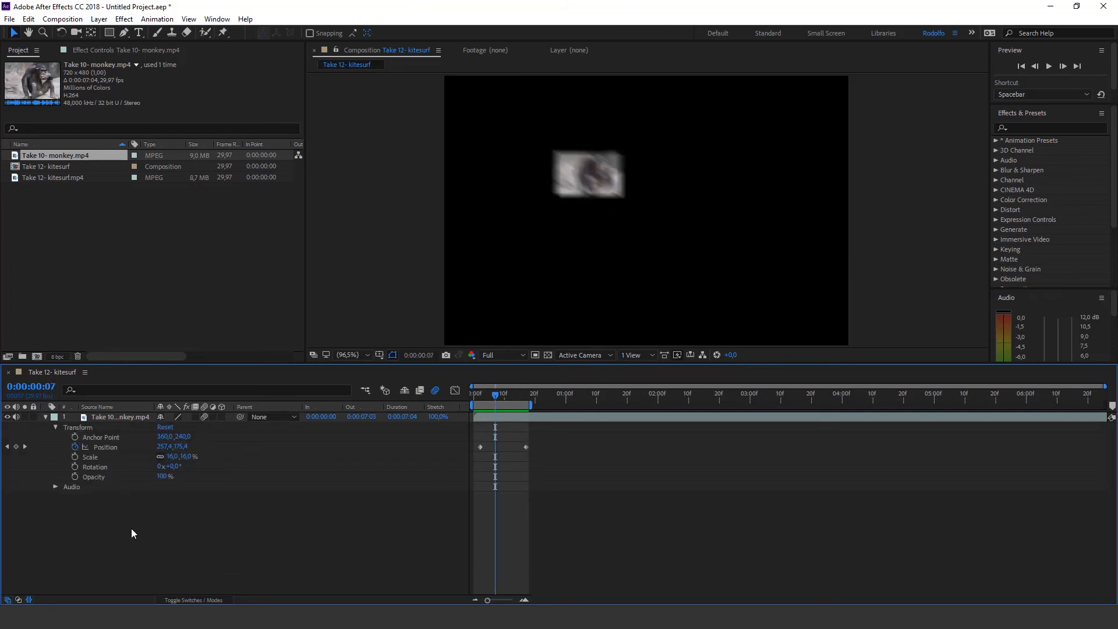
{"action": "left_click", "coordinate": [140, 417]}
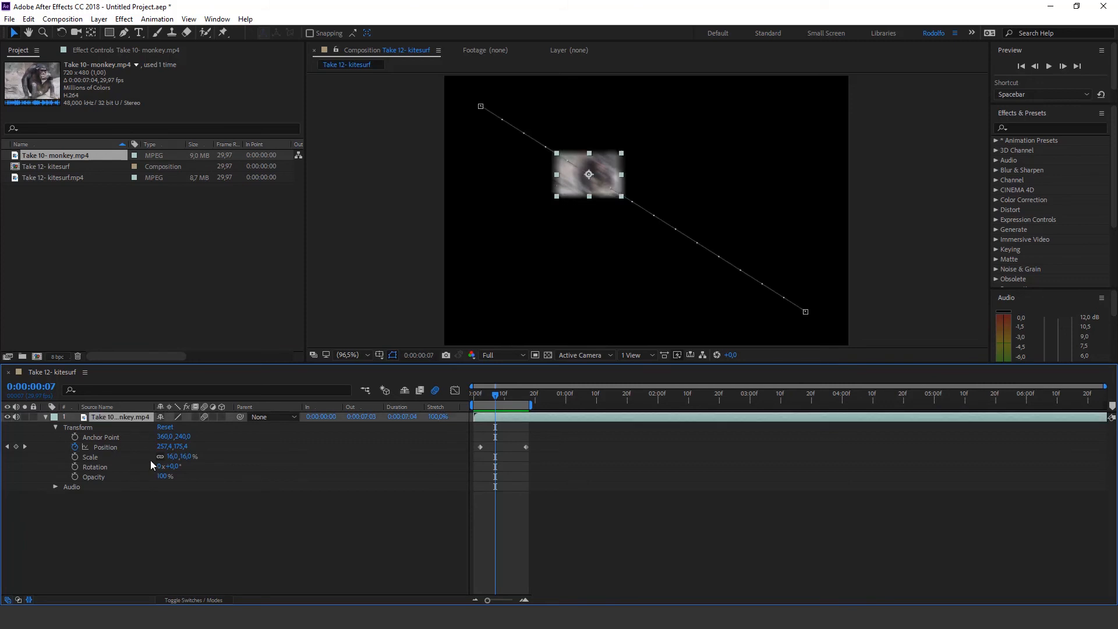
{"action": "key", "text": "u"}
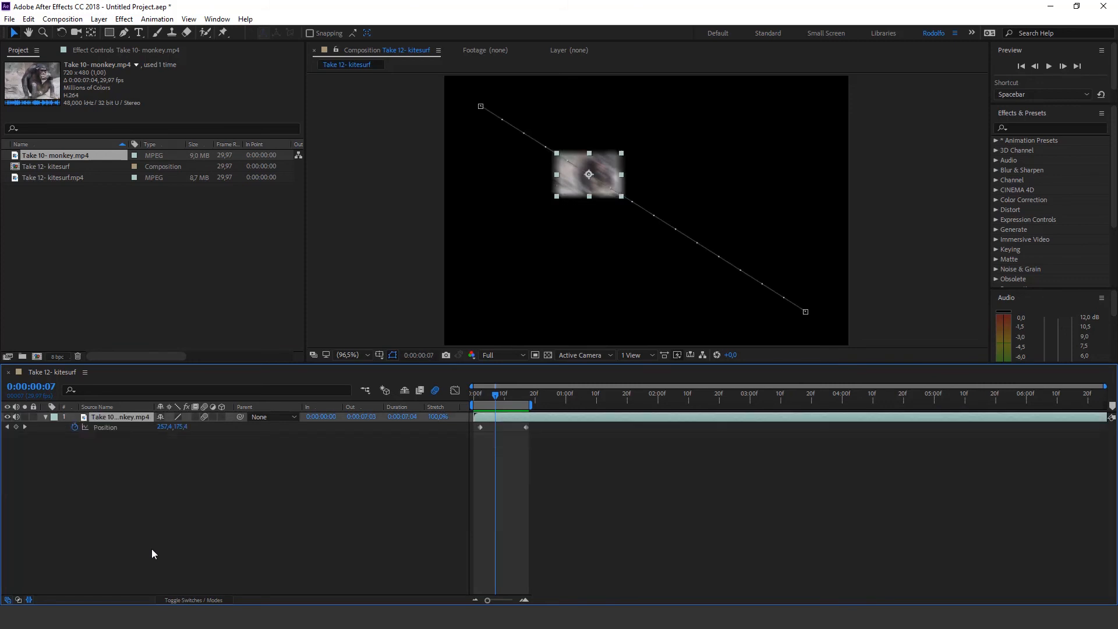
Collapse the monkey layer's properties completely, reveal only Position and select both of its keyframes
{"action": "left_click", "coordinate": [46, 417]}
{"action": "left_click", "coordinate": [45, 418]}
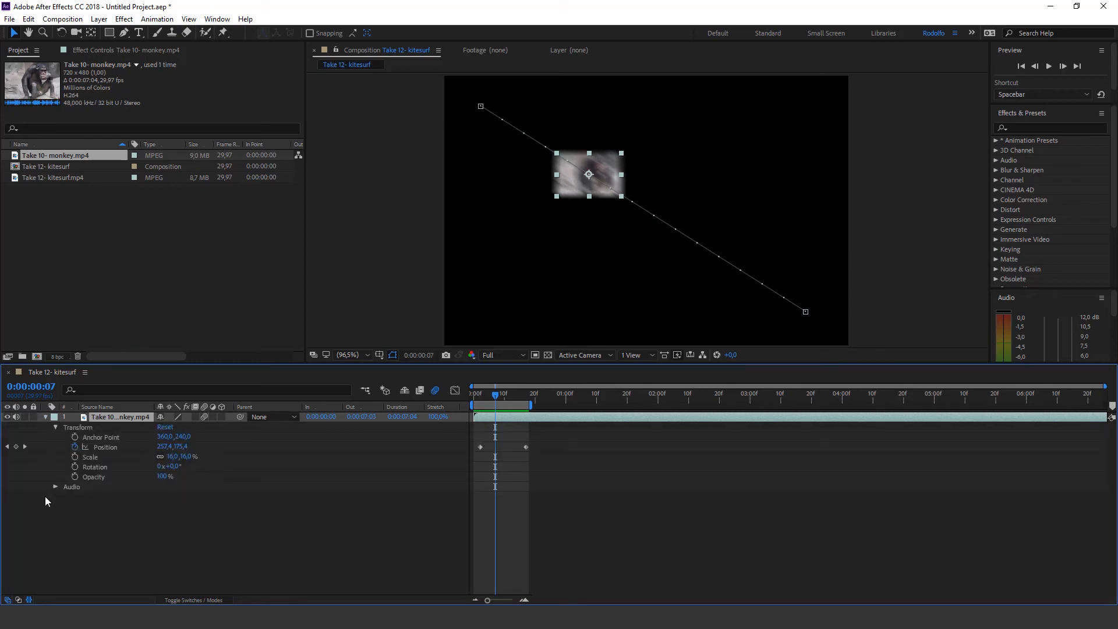
{"action": "left_click", "coordinate": [45, 418]}
{"action": "left_click", "coordinate": [79, 470]}
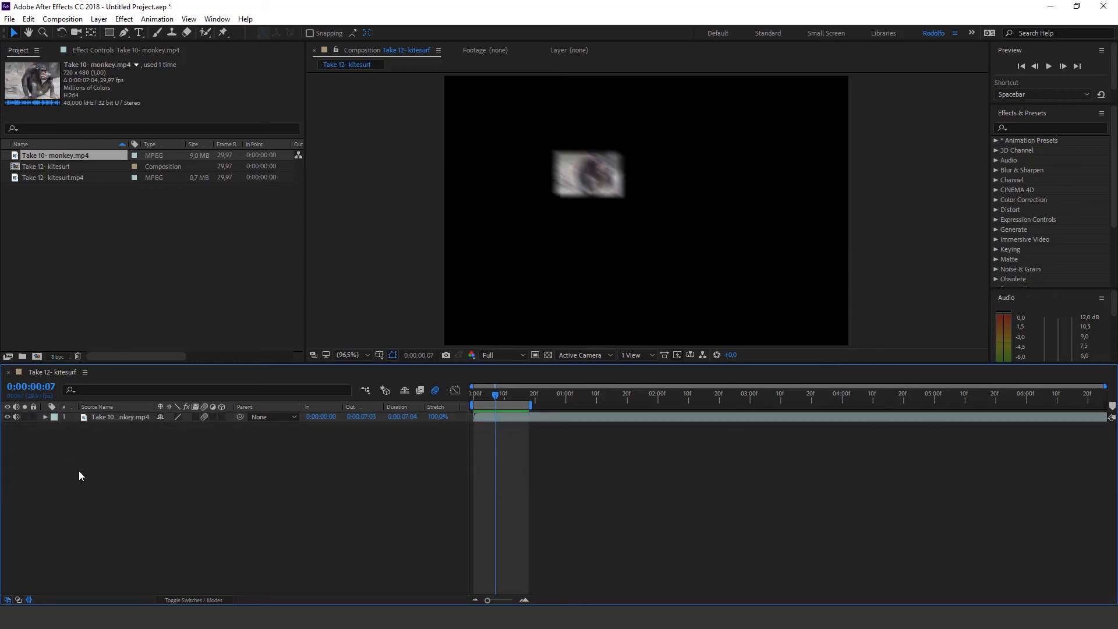
{"action": "left_click", "coordinate": [120, 417]}
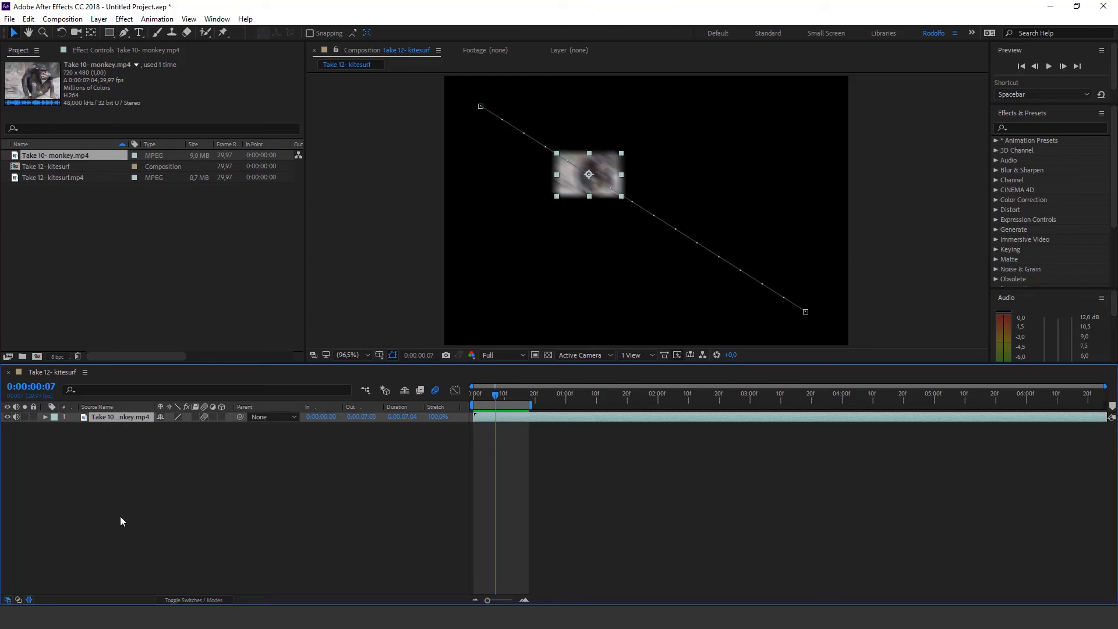
{"action": "key", "text": "p"}
{"action": "left_click", "coordinate": [512, 454]}
{"action": "left_click", "coordinate": [117, 426]}
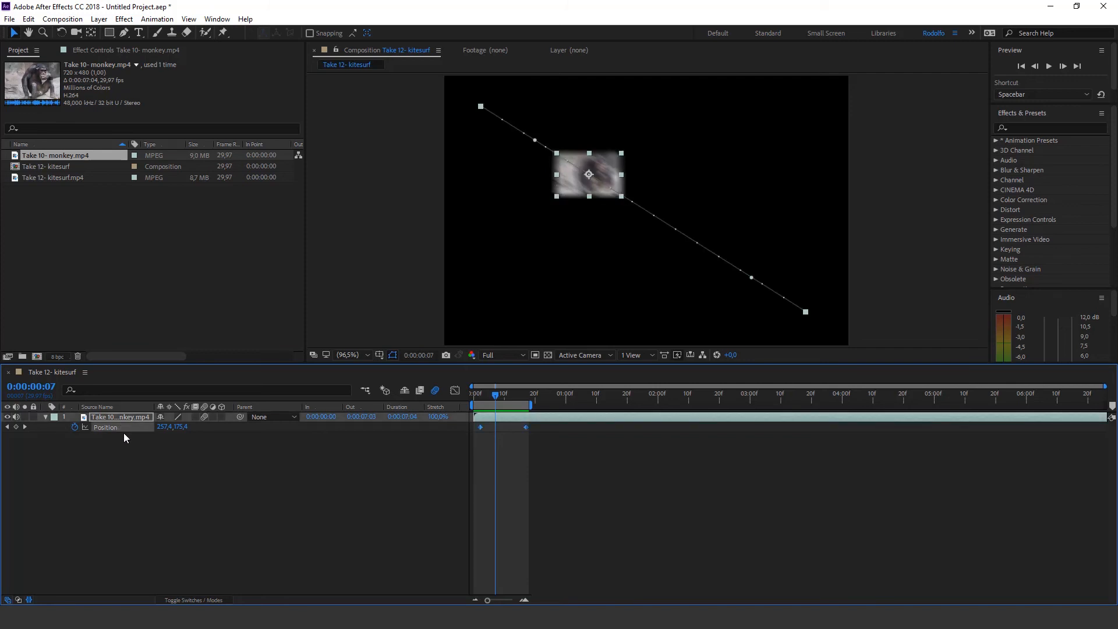
Add a Scale keyframe to the monkey layer at 0:00:00:07 and display Position together with Scale
{"action": "key", "text": "s"}
{"action": "left_click", "coordinate": [117, 498]}
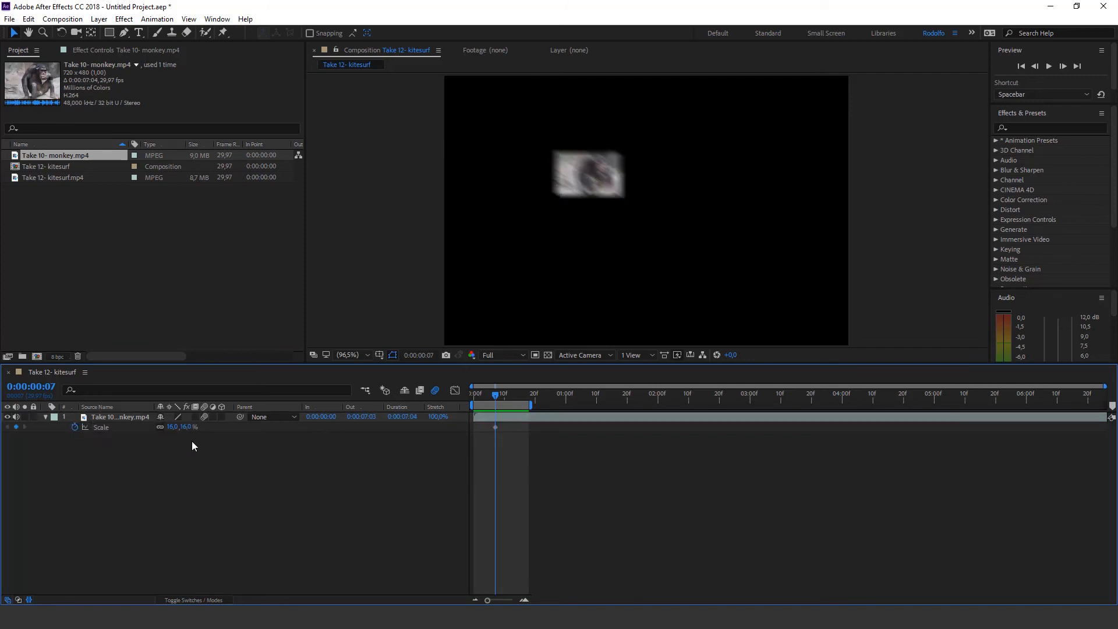
{"action": "left_click", "coordinate": [117, 418]}
{"action": "key", "text": "shift+p"}
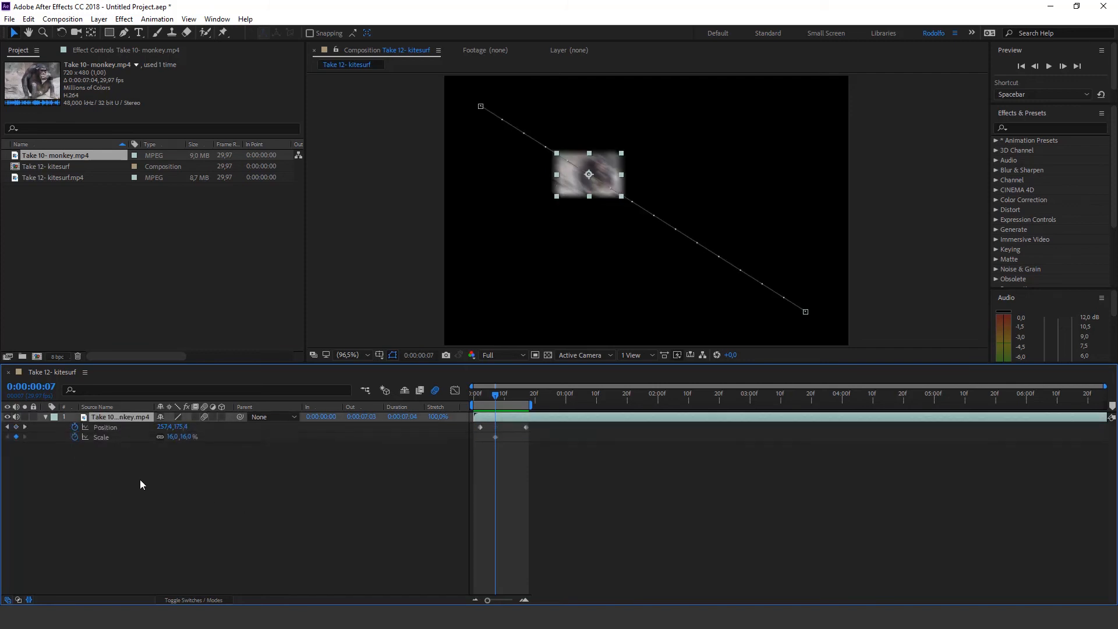
{"action": "left_click", "coordinate": [141, 498]}
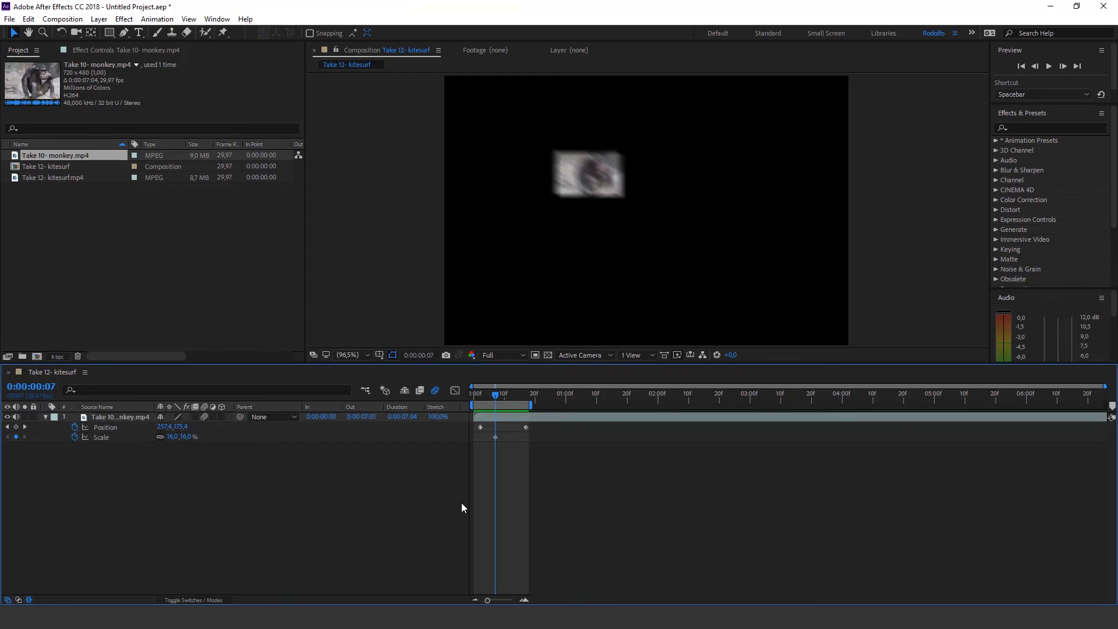
{"action": "left_click", "coordinate": [103, 437]}
{"action": "left_click", "coordinate": [110, 416]}
Create a new composition from Take 10- monkey.mp4 and go to 0:00:02:16
{"action": "left_click", "coordinate": [65, 228]}
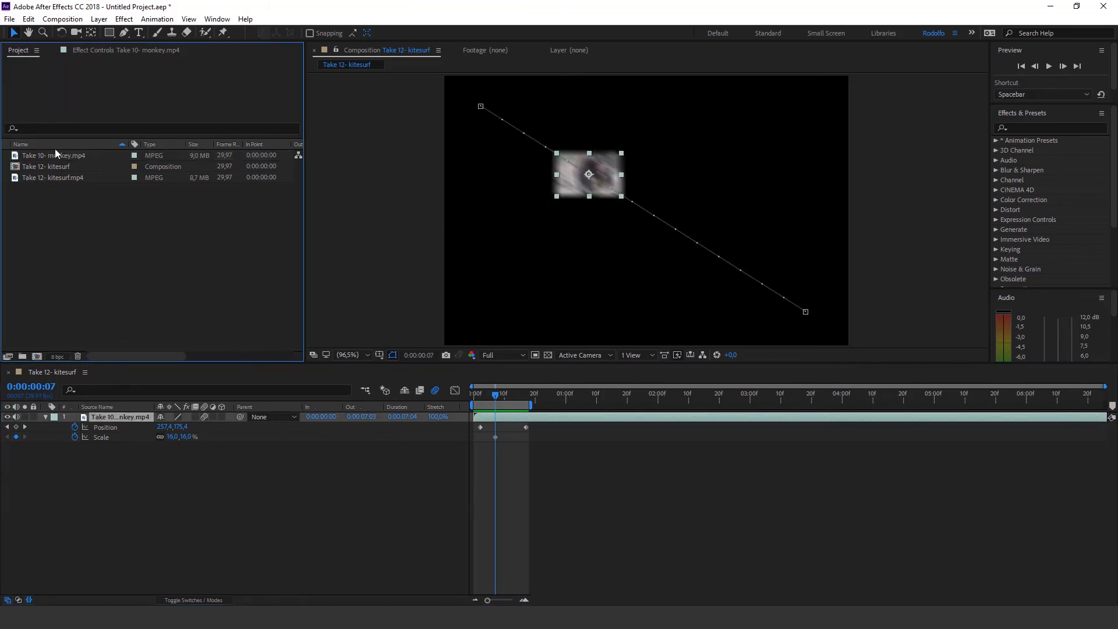
{"action": "left_click_drag", "start_coordinate": [55, 158], "coordinate": [37, 356]}
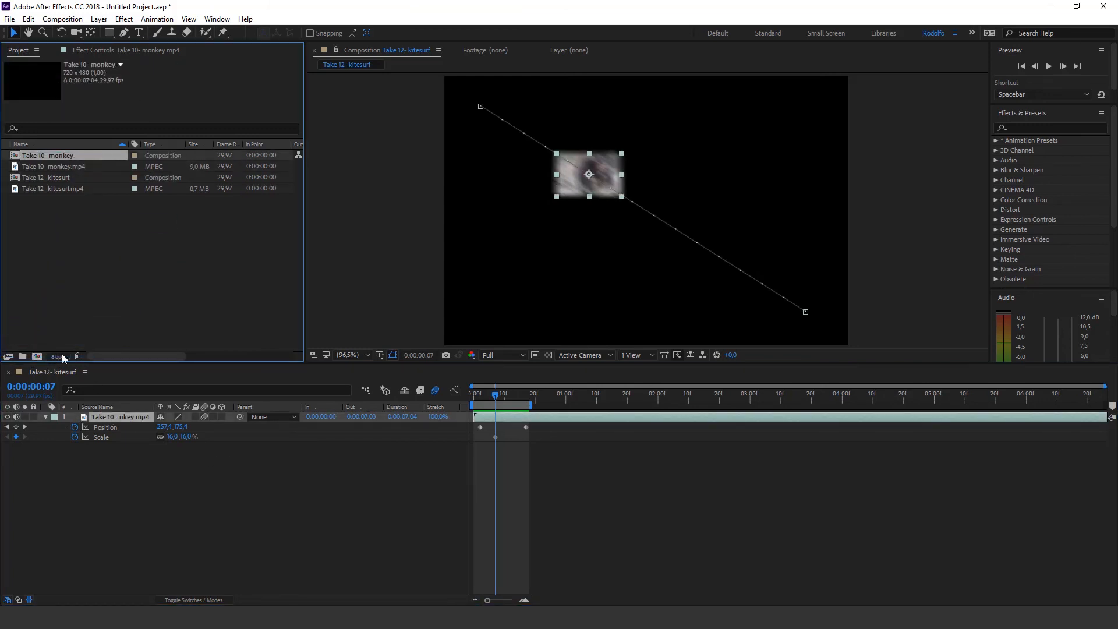
{"action": "left_click_drag", "start_coordinate": [538, 400], "coordinate": [697, 397]}
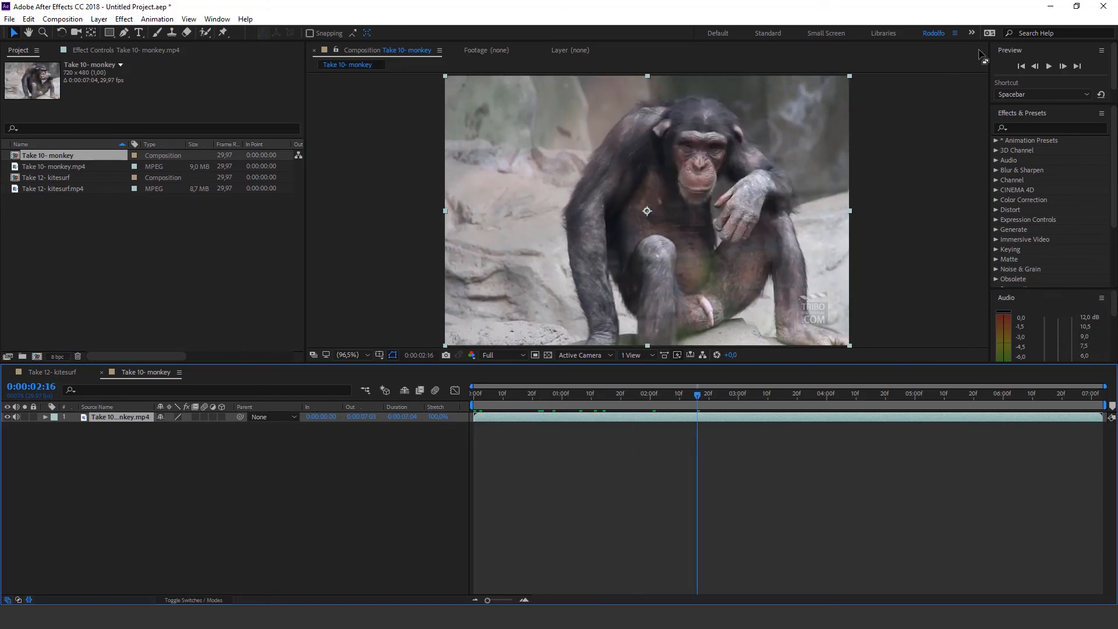
Search the effects for "gau", apply Gaussian Blur to the monkey layer and set its Blurriness to 33.3
{"action": "left_click", "coordinate": [1027, 128]}
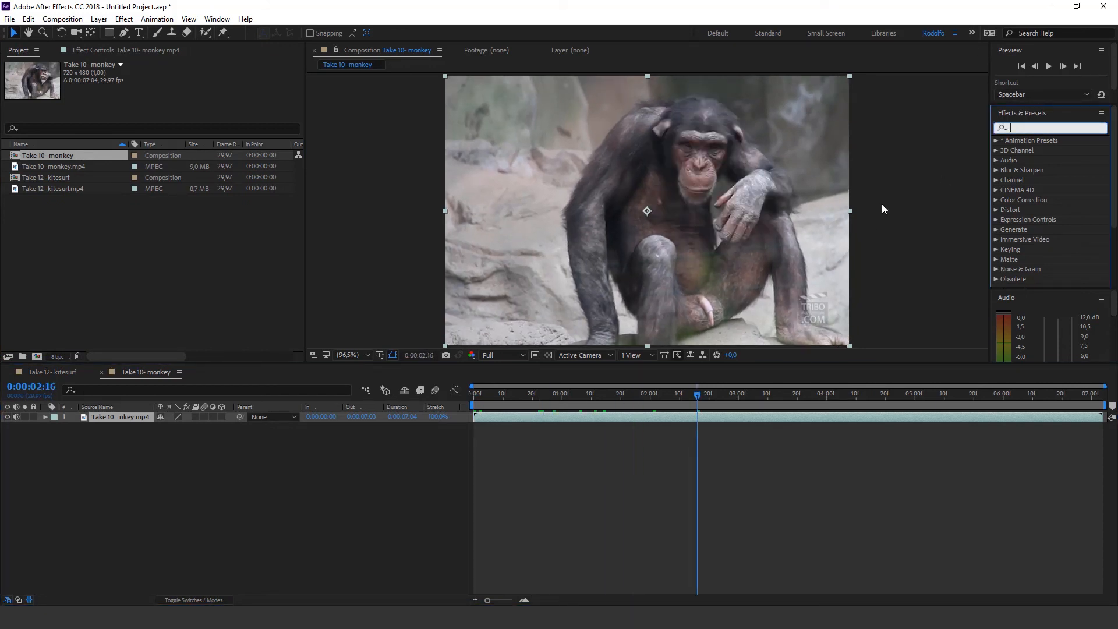
{"action": "type", "text": "gau"}
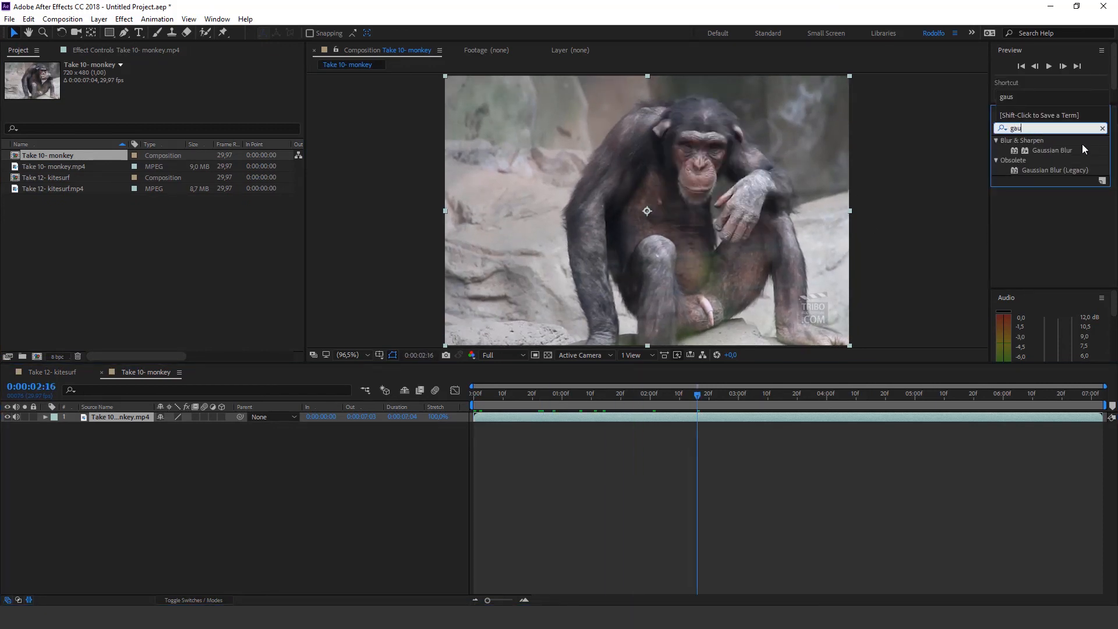
{"action": "left_click_drag", "start_coordinate": [1058, 149], "coordinate": [657, 225]}
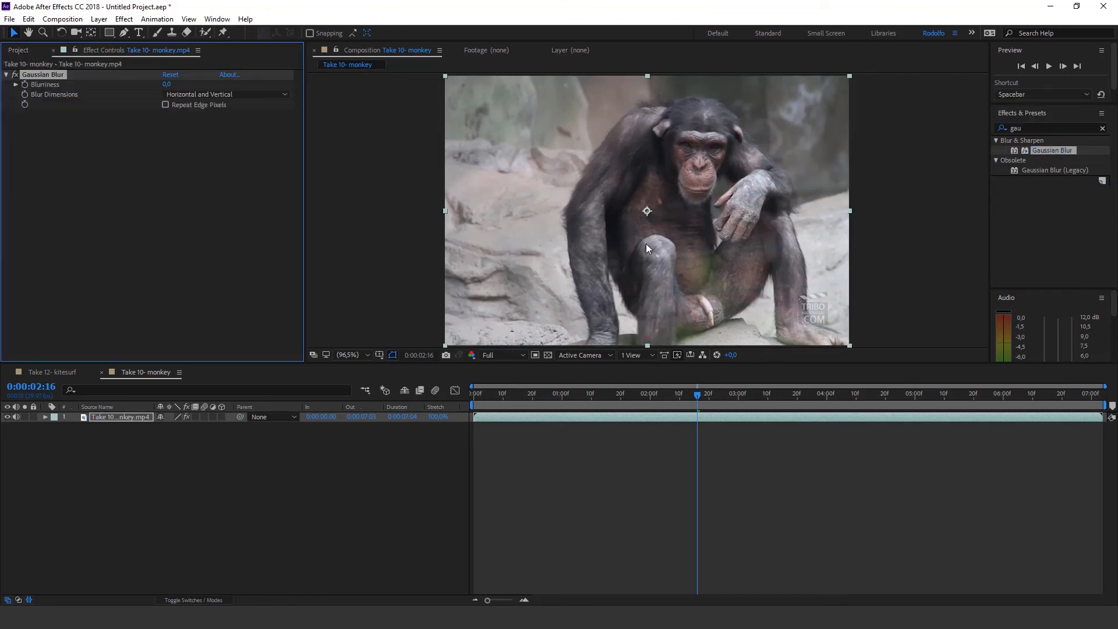
{"action": "left_click_drag", "start_coordinate": [168, 84], "coordinate": [373, 100]}
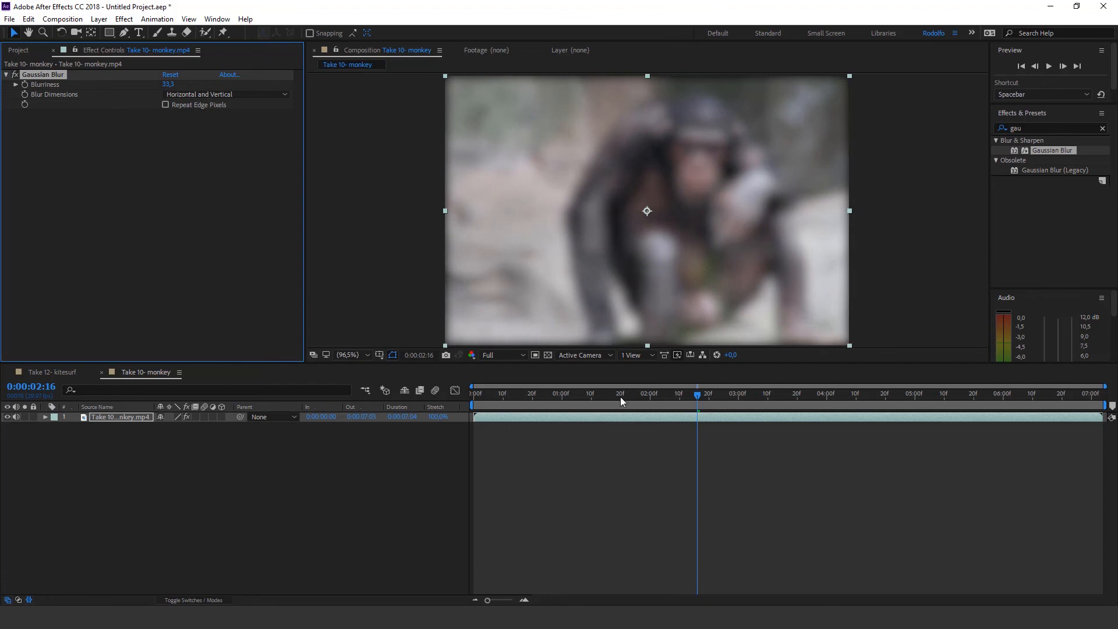
Add a Gaussian Blur Blurriness keyframe at 0:00:00:00 and reveal the monkey layer's animated properties
{"action": "left_click_drag", "start_coordinate": [620, 401], "coordinate": [410, 399]}
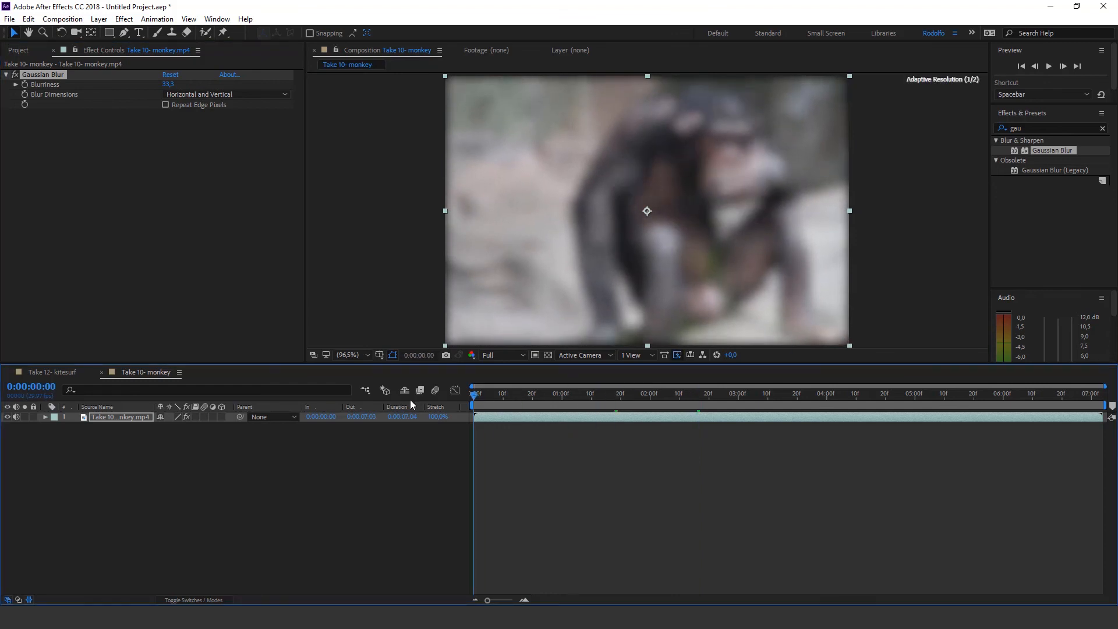
{"action": "left_click", "coordinate": [26, 84]}
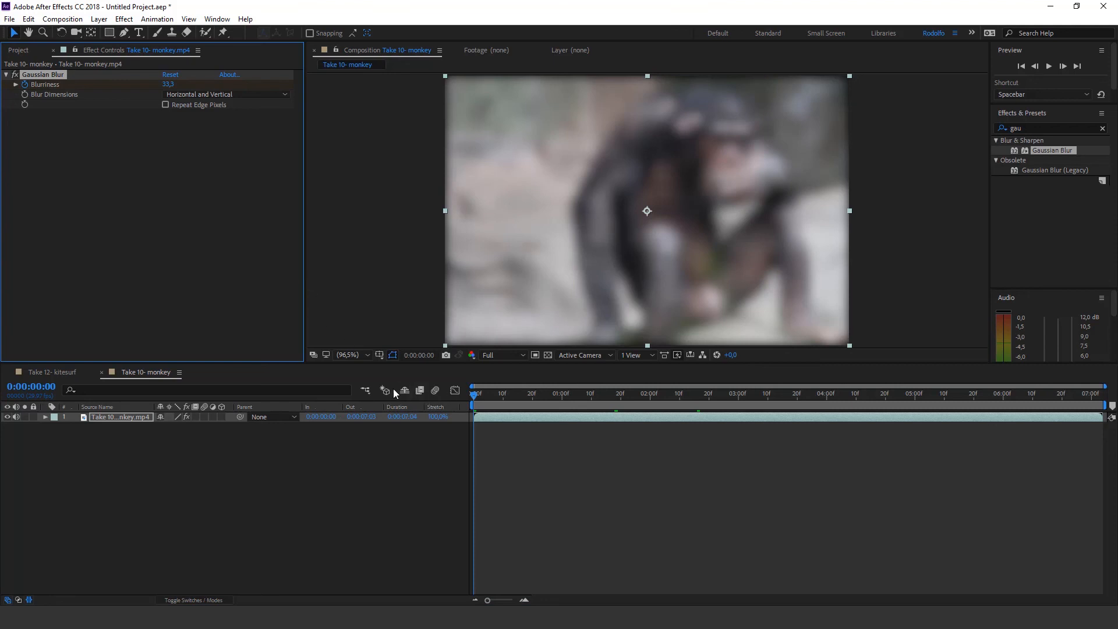
{"action": "key", "text": "u"}
{"action": "left_click", "coordinate": [477, 442]}
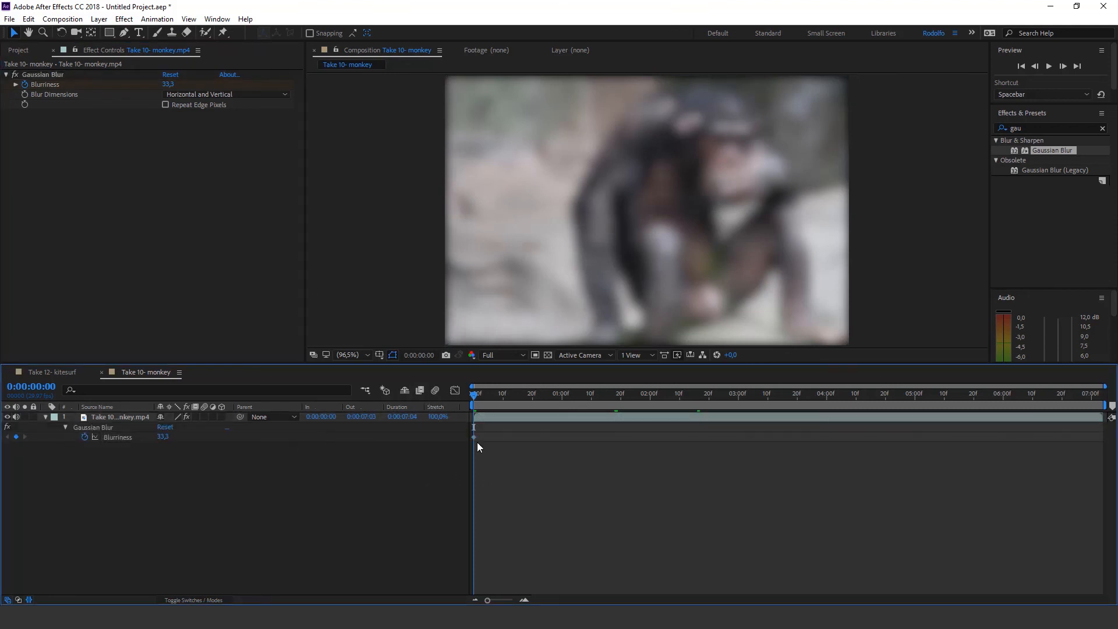
Set the Gaussian Blur's Blurriness to 0 at 0:00:01:11
{"action": "left_click_drag", "start_coordinate": [479, 406], "coordinate": [594, 401]}
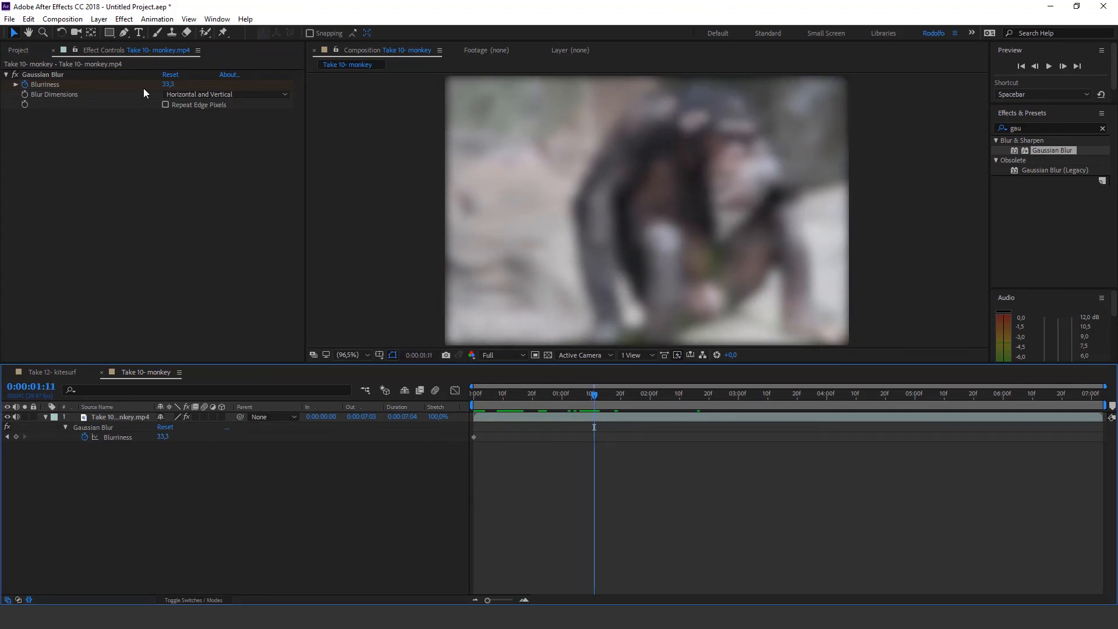
{"action": "left_click", "coordinate": [167, 84]}
{"action": "type", "text": "0"}
{"action": "key", "text": "Return"}
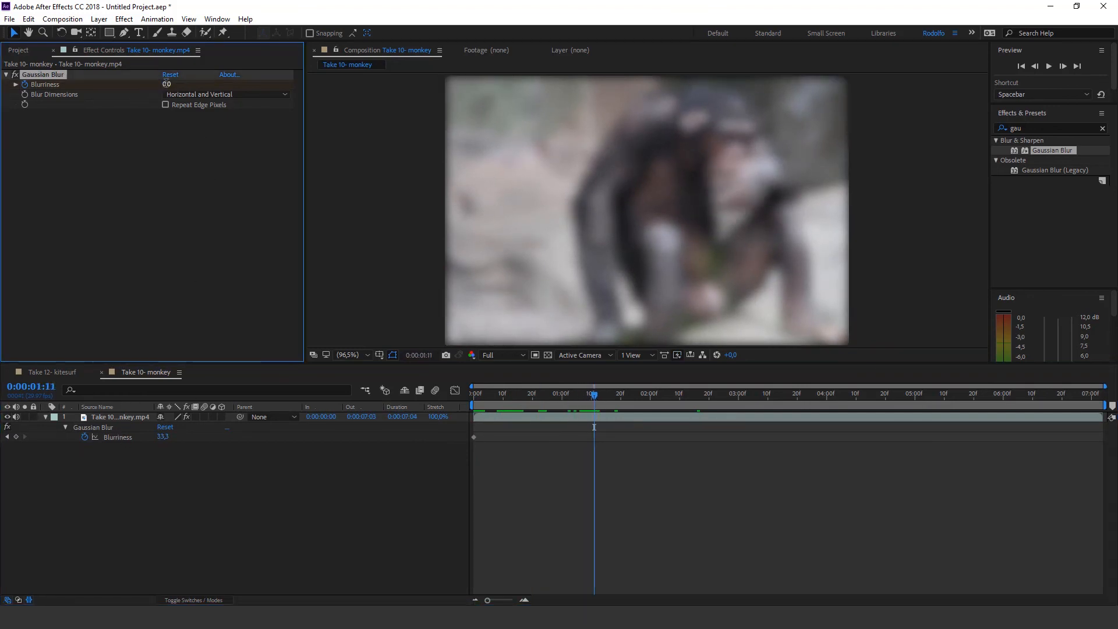
Preview the monkey clip's blur animation from the start of the composition
{"action": "key", "text": "Home"}
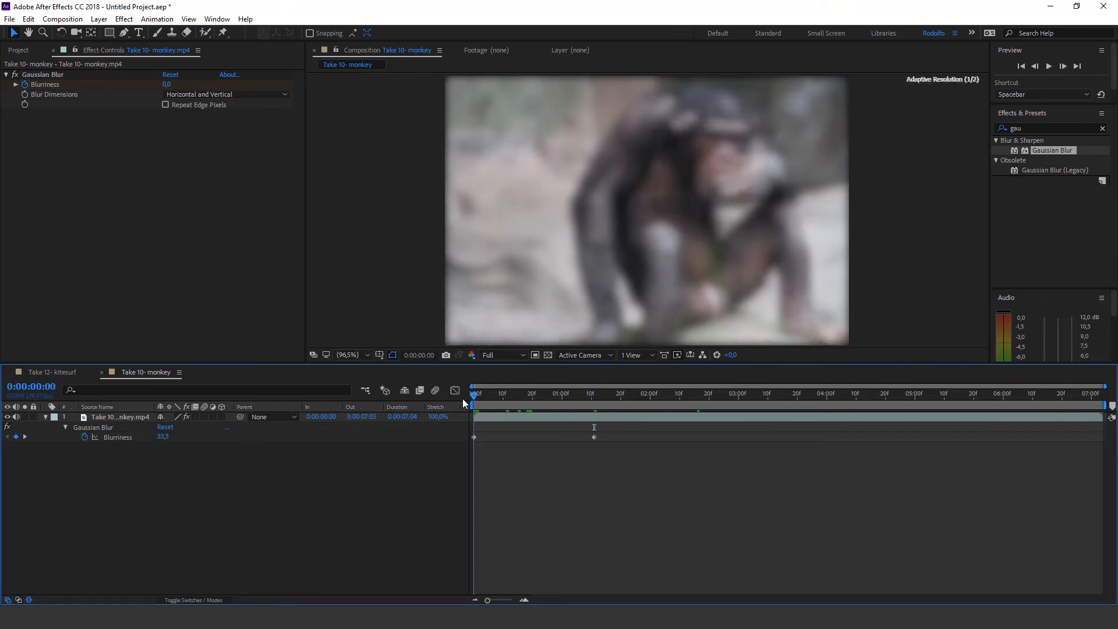
{"action": "key", "text": "space"}
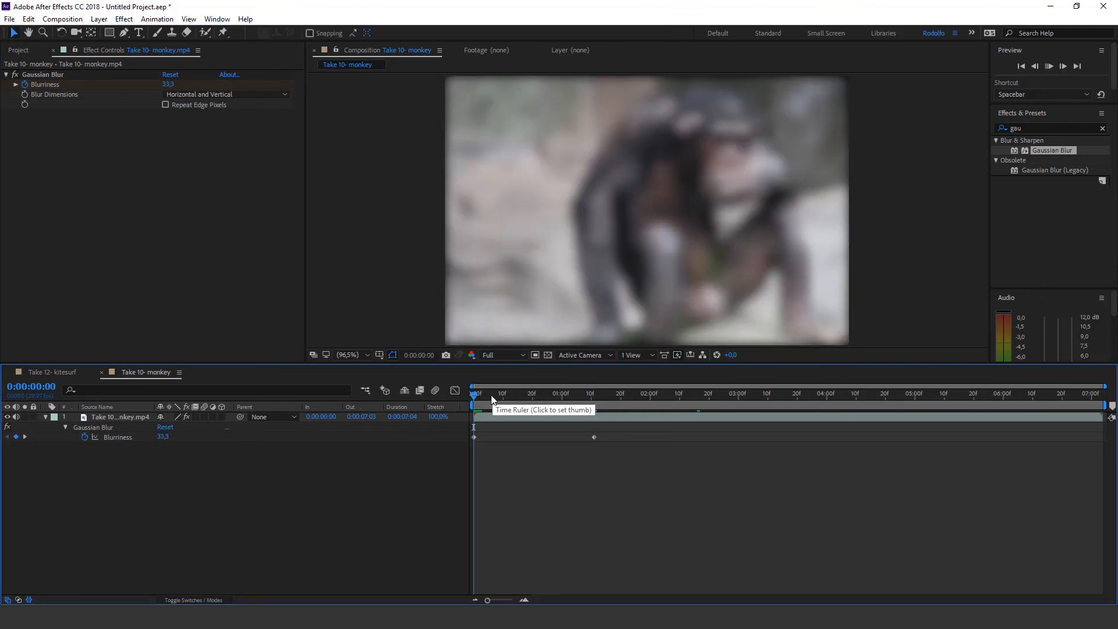
{"action": "key", "text": "Page_Up"}
Raise the Gaussian Blur's Blurriness to about 39.8 at 0:00:01:18
{"action": "left_click_drag", "start_coordinate": [475, 395], "coordinate": [614, 402]}
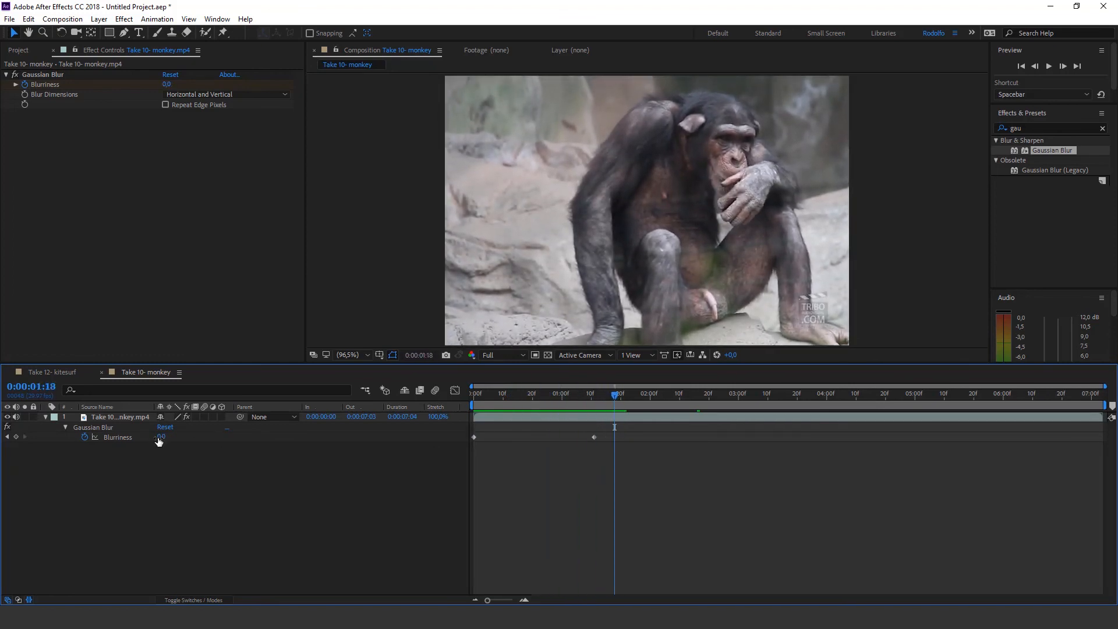
{"action": "left_click_drag", "start_coordinate": [161, 437], "coordinate": [400, 444]}
{"action": "left_click", "coordinate": [656, 488]}
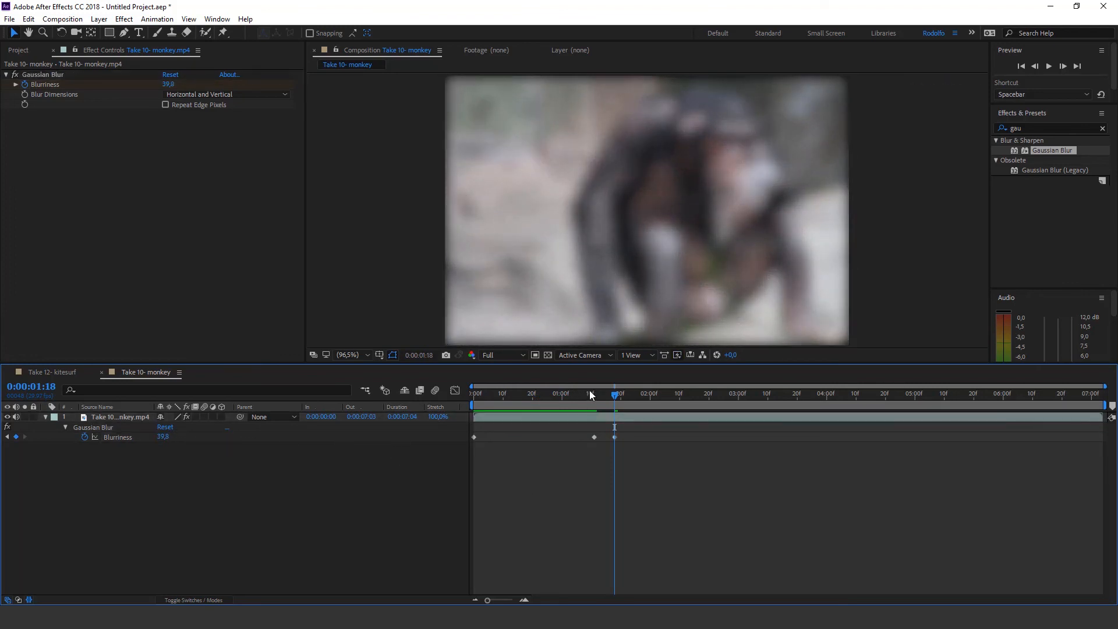
Remove the Gaussian Blur effect and its keyframes from the monkey clip
{"action": "mouse_move", "coordinate": [591, 394]}
{"action": "left_mouse_down"}
{"action": "mouse_move", "coordinate": [613, 405]}
{"action": "mouse_move", "coordinate": [590, 410]}
{"action": "left_mouse_up"}
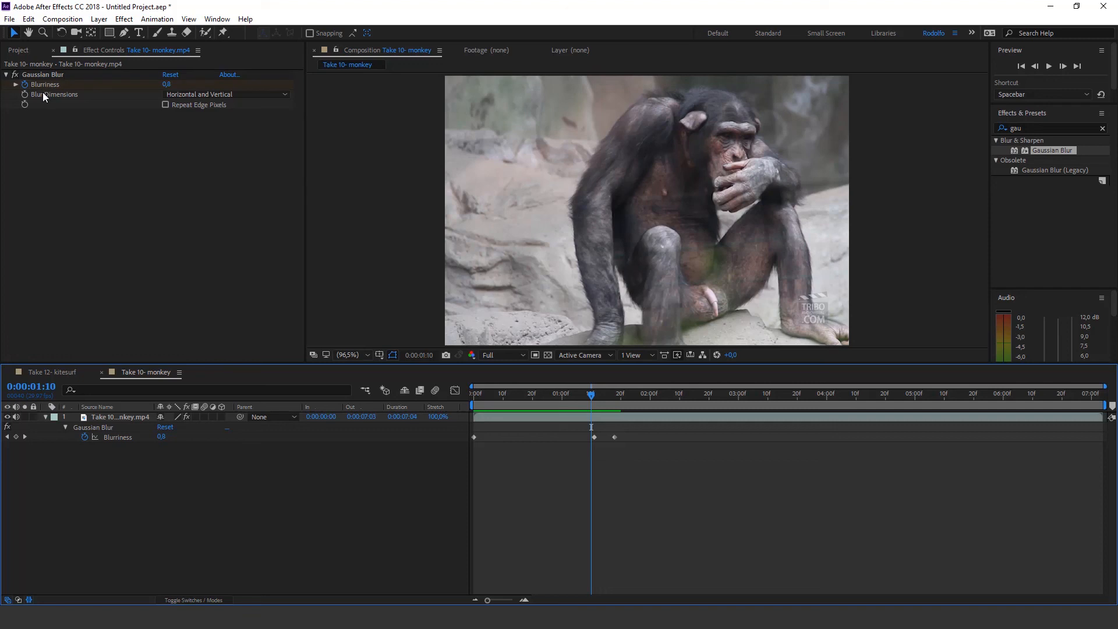
{"action": "left_click", "coordinate": [62, 74]}
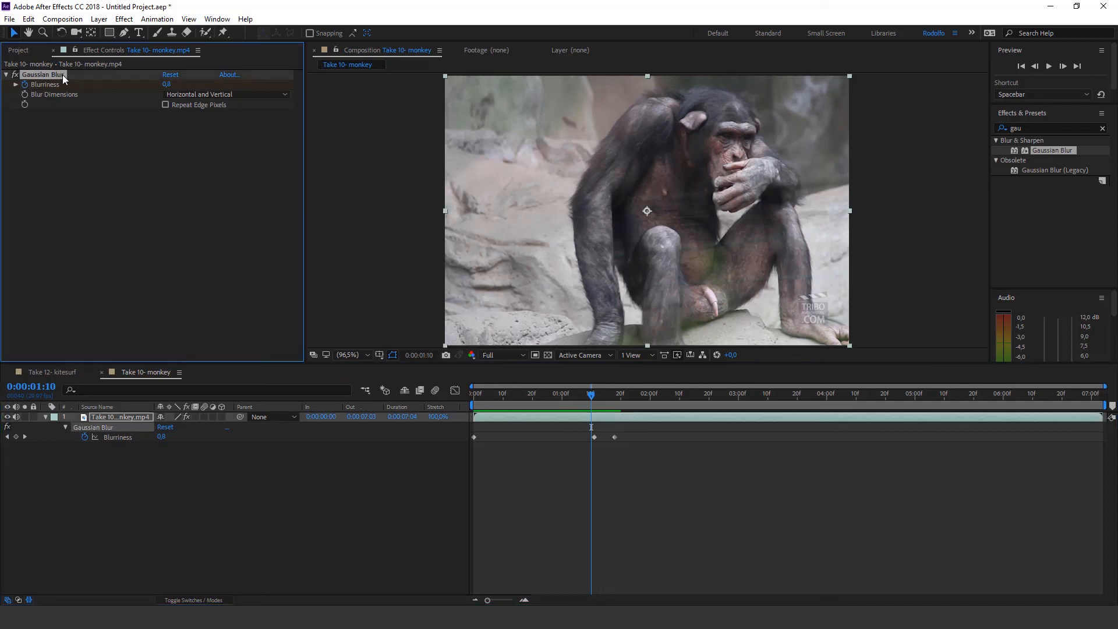
{"action": "key", "text": "Delete"}
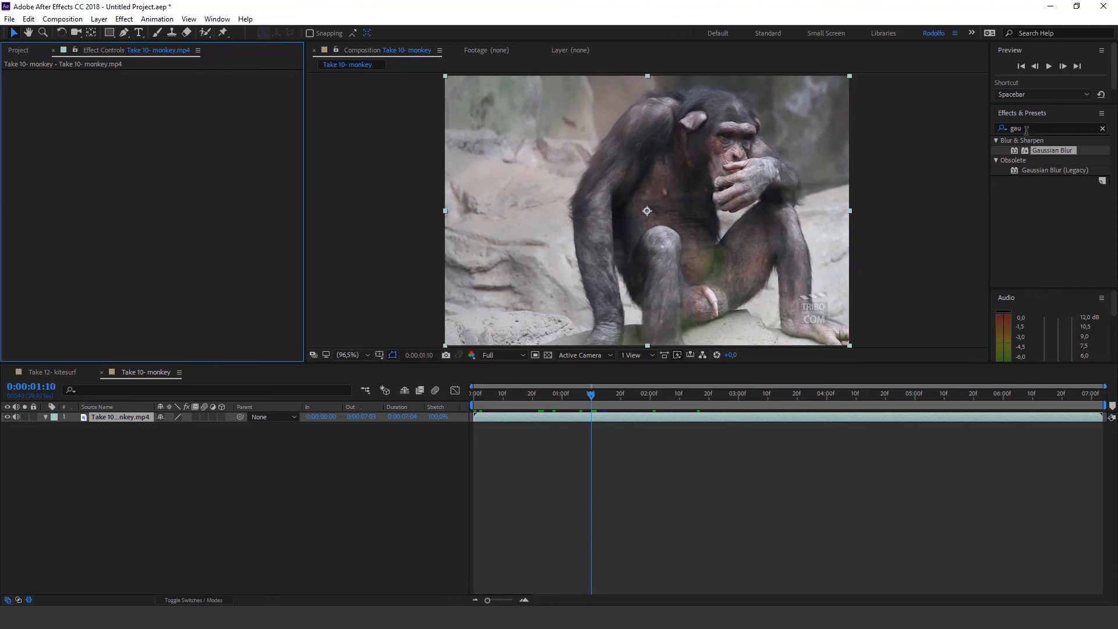
Search the effects for "hue", apply Hue/Saturation to the monkey clip, and enable Colorize
{"action": "left_click_drag", "start_coordinate": [1026, 130], "coordinate": [988, 129]}
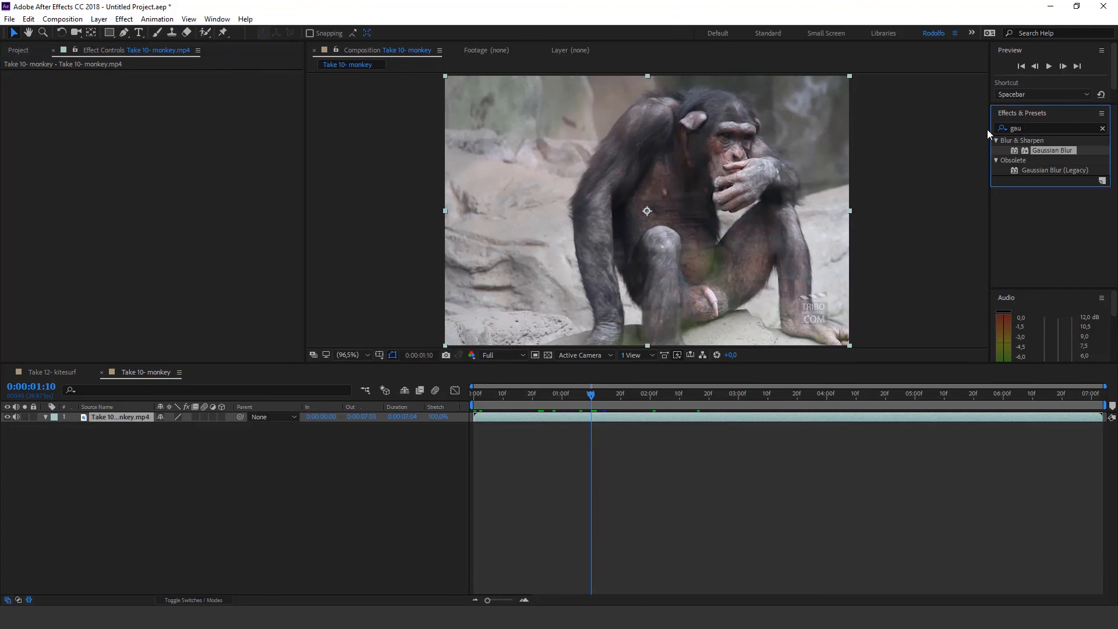
{"action": "double_click", "coordinate": [1032, 128]}
{"action": "type", "text": "hue"}
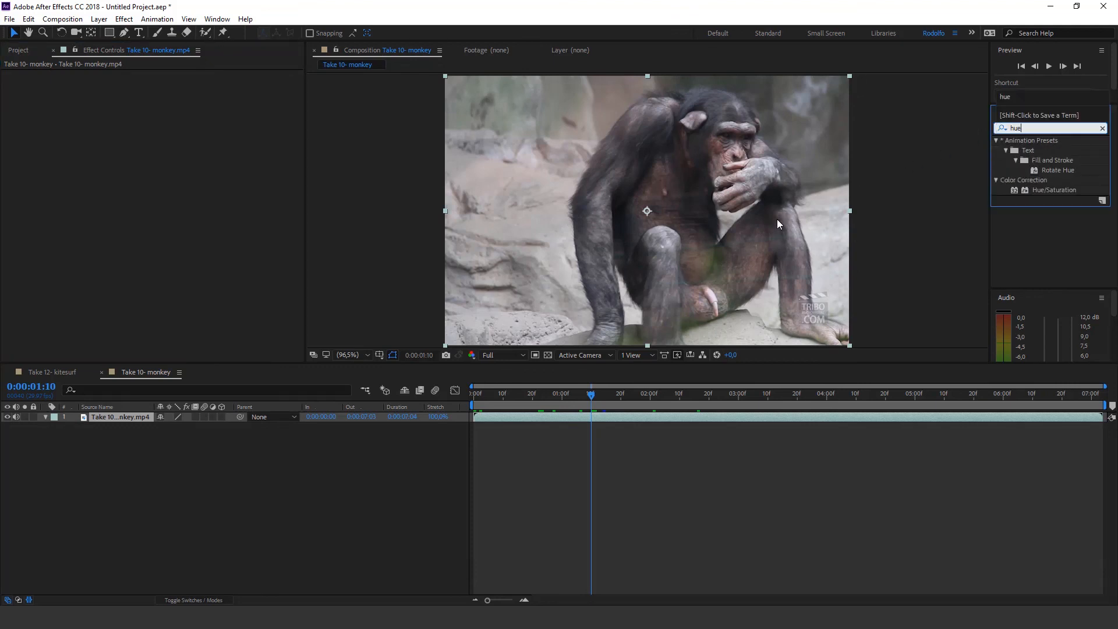
{"action": "left_click_drag", "start_coordinate": [1058, 190], "coordinate": [569, 229]}
{"action": "left_click", "coordinate": [166, 216]}
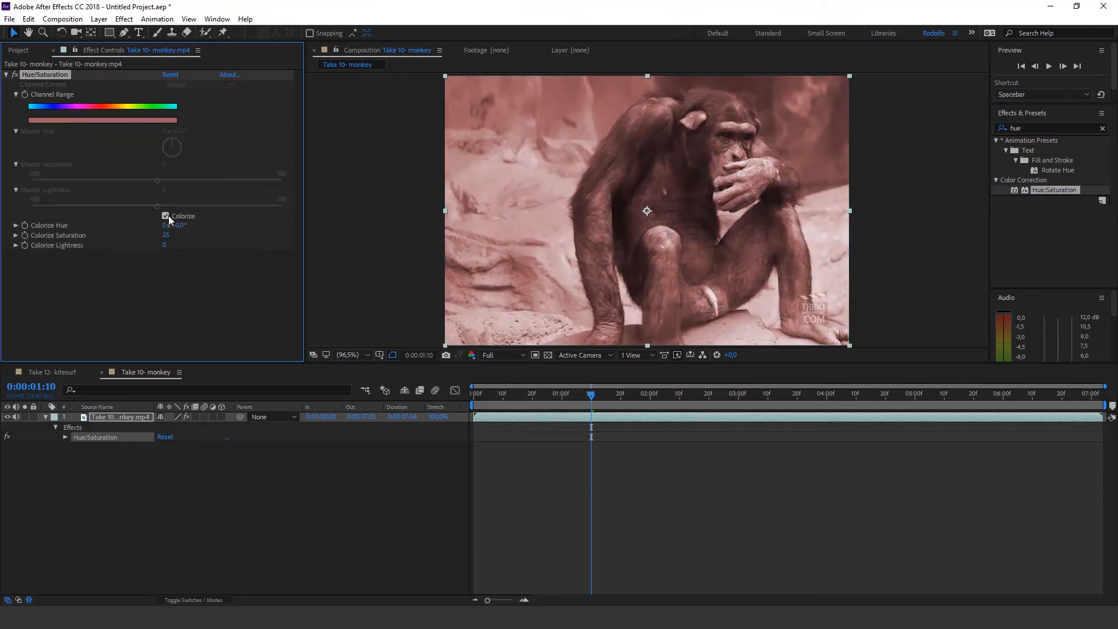
Add a Colorize Hue keyframe at 0:00:00:19 and reveal the monkey layer's animated properties
{"action": "left_click_drag", "start_coordinate": [585, 403], "coordinate": [529, 402]}
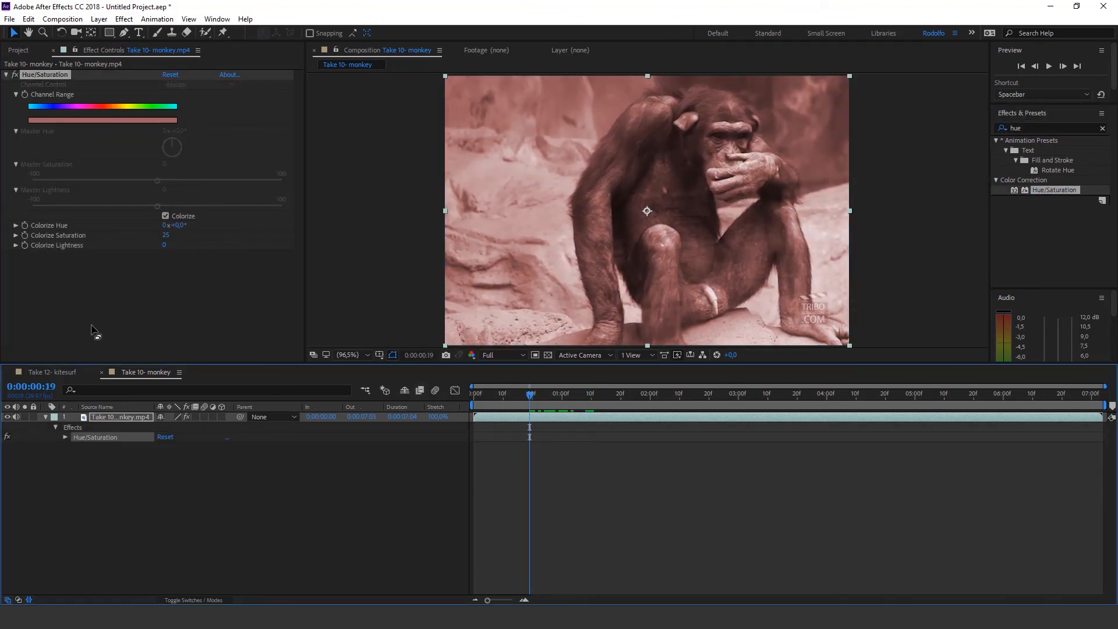
{"action": "left_click", "coordinate": [24, 225]}
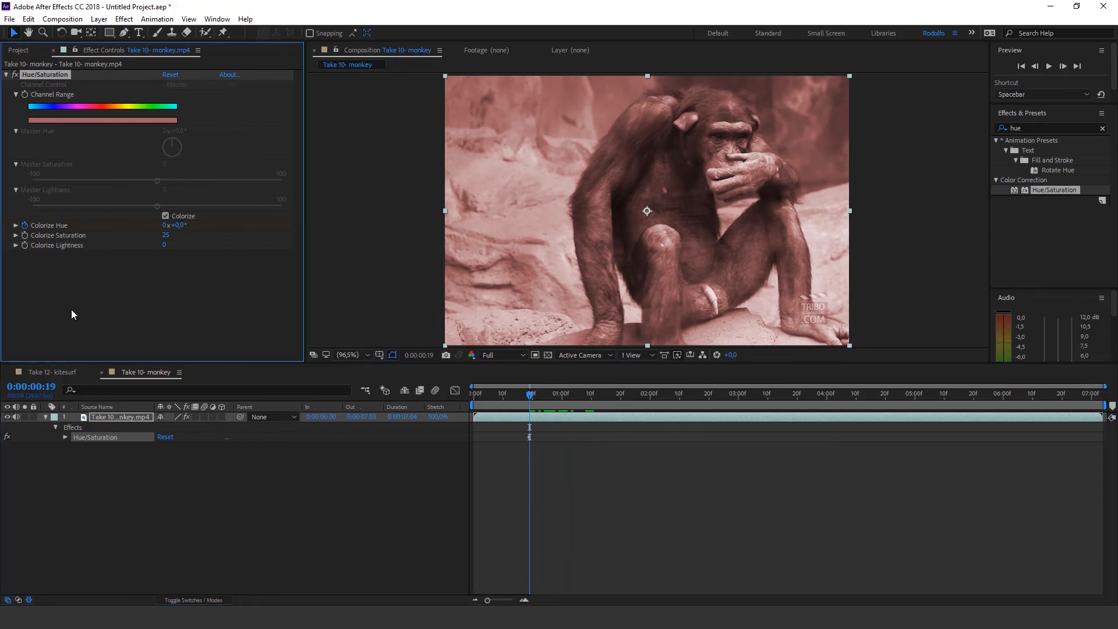
{"action": "key", "text": "u"}
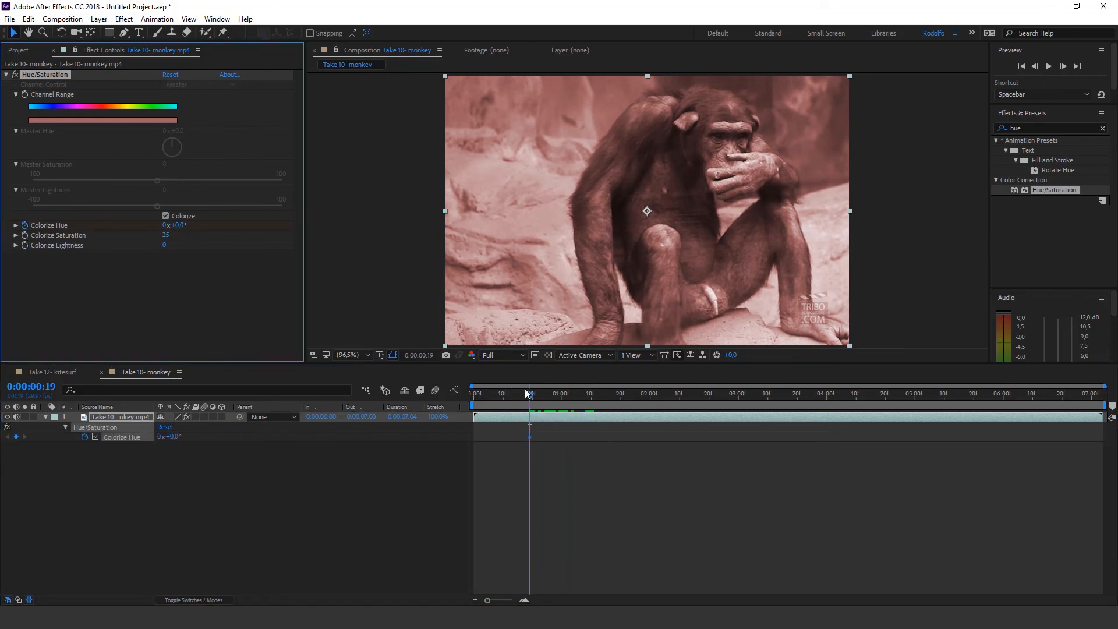
At 0:00:02:01, set Colorize Saturation to 77 and Colorize Hue to 1x+39.0°
{"action": "left_click_drag", "start_coordinate": [582, 390], "coordinate": [652, 397]}
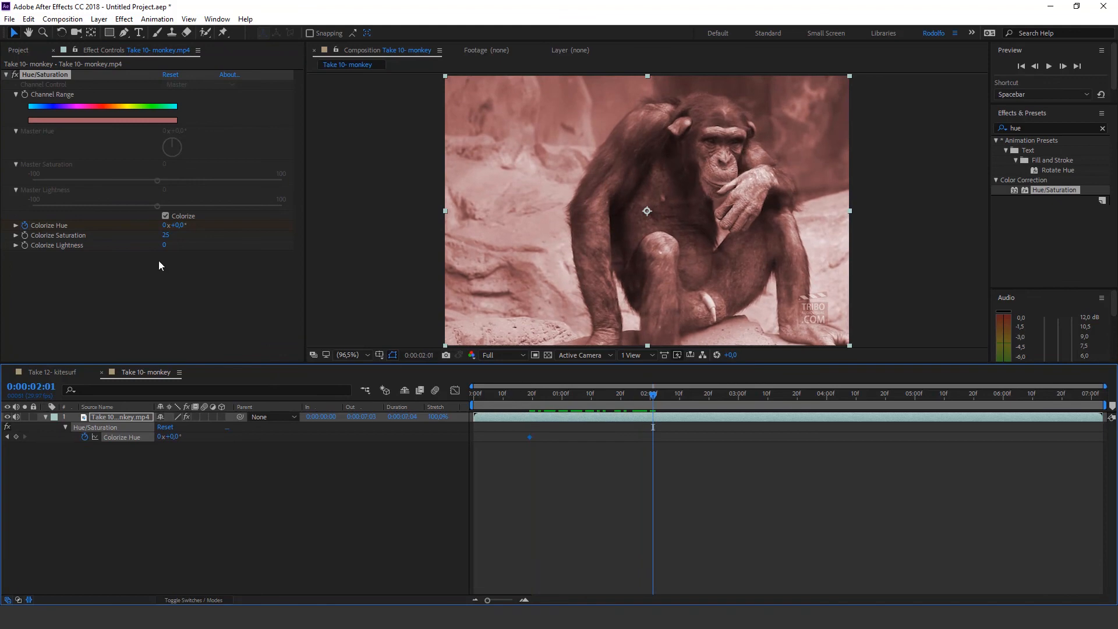
{"action": "left_click_drag", "start_coordinate": [166, 239], "coordinate": [254, 242]}
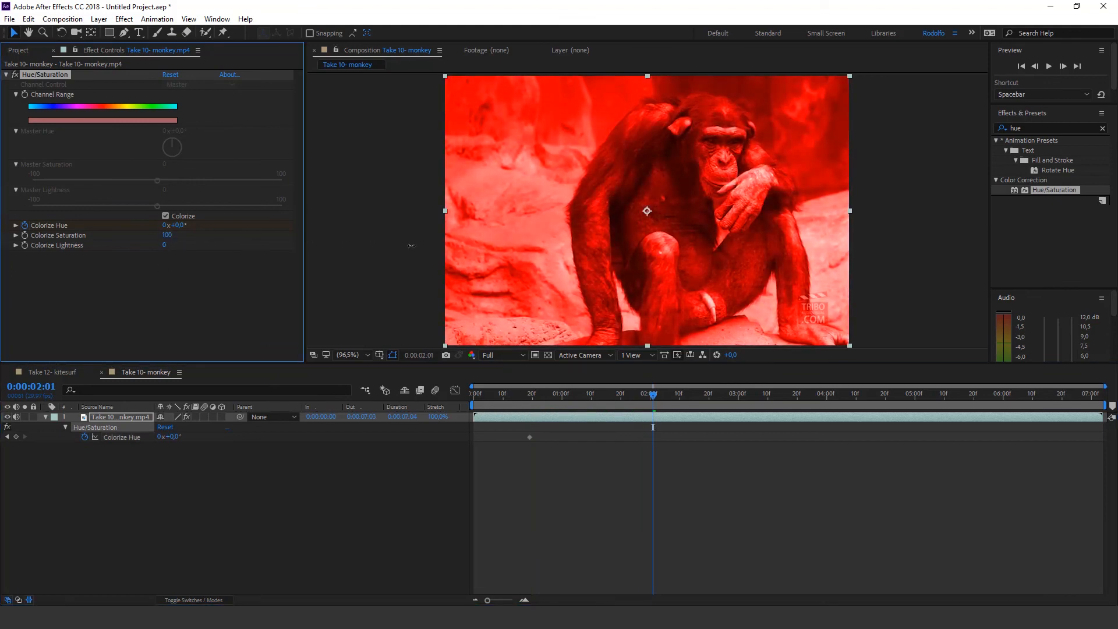
{"action": "left_click_drag", "start_coordinate": [496, 253], "coordinate": [332, 243]}
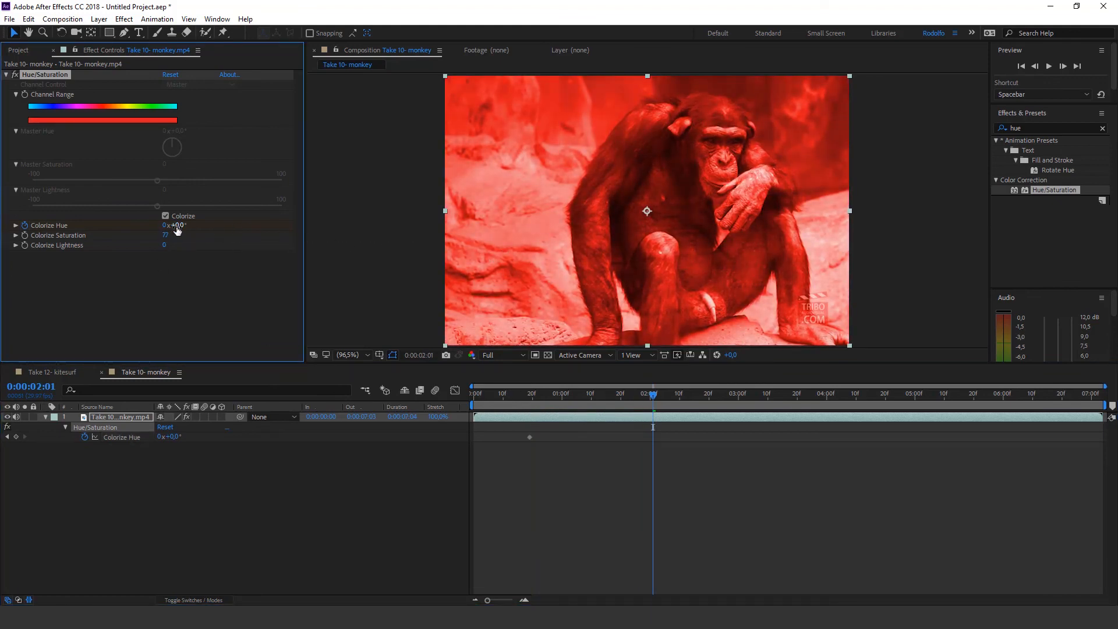
{"action": "left_click_drag", "start_coordinate": [177, 228], "coordinate": [409, 228]}
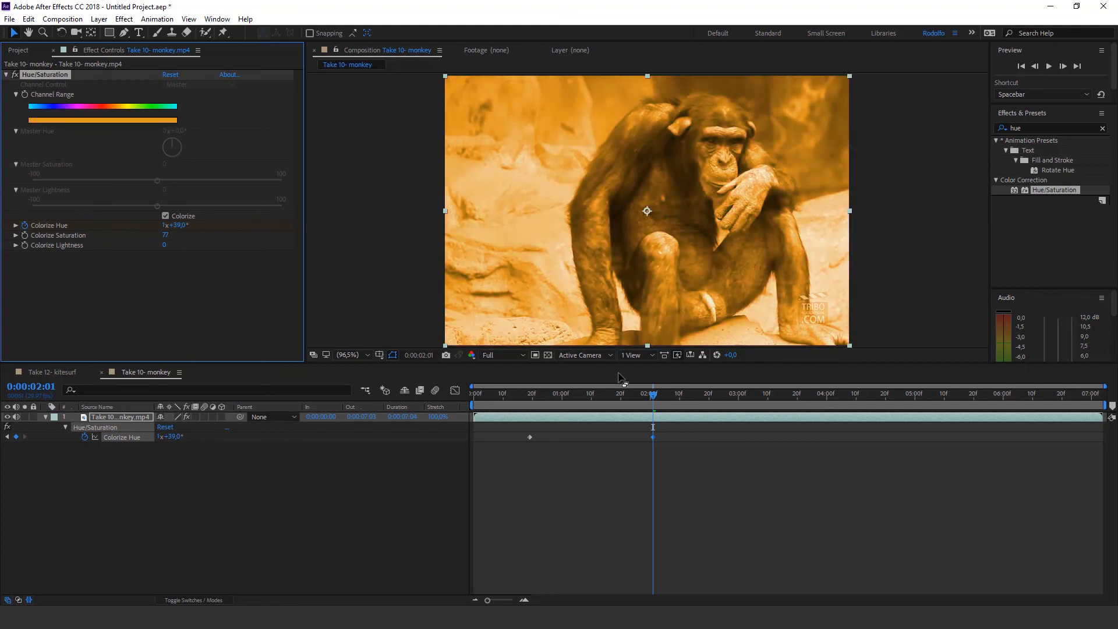
Shift the second Colorize Hue keyframe earlier to 0:00:01:01 for a faster color change
{"action": "left_click_drag", "start_coordinate": [632, 396], "coordinate": [544, 396]}
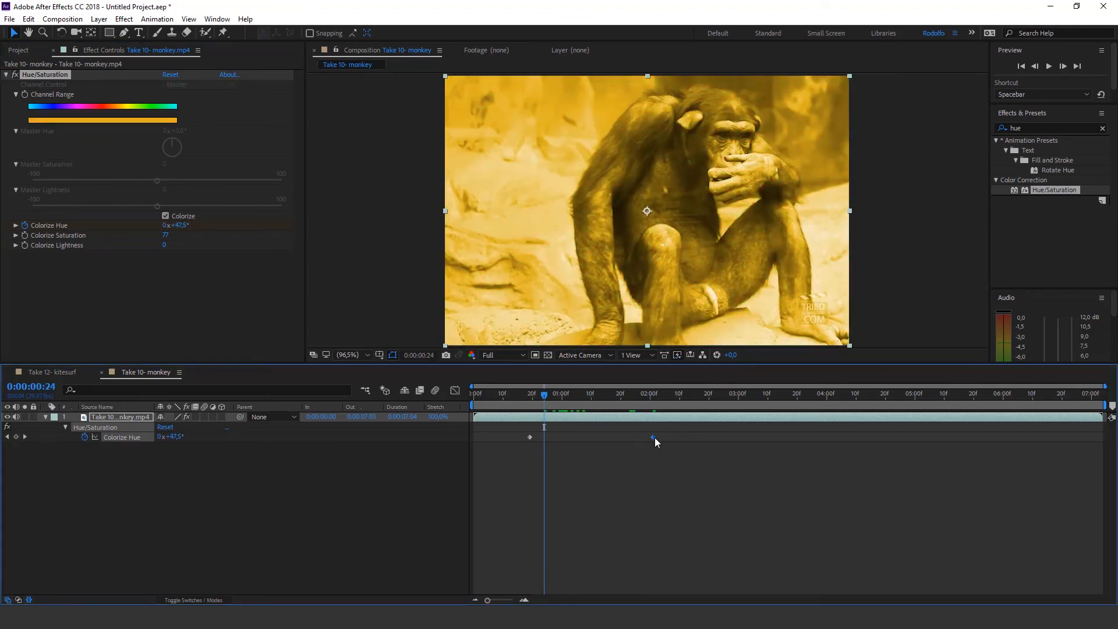
{"action": "left_click_drag", "start_coordinate": [653, 438], "coordinate": [564, 437]}
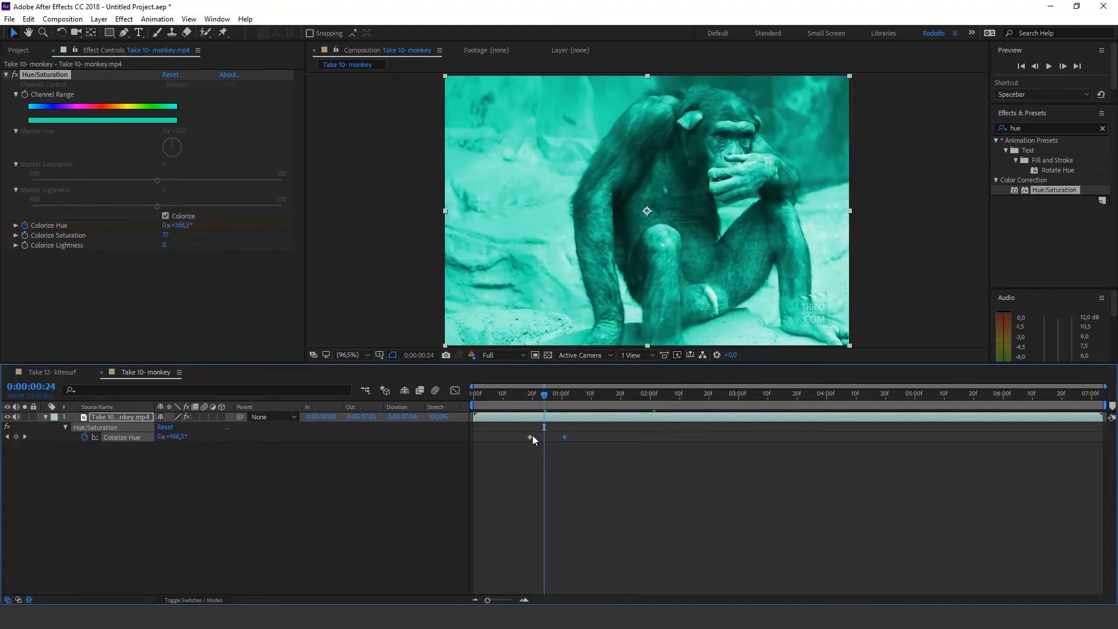
Set the work area from the first to the second Colorize Hue keyframe and trim the composition to it
{"action": "key", "text": "j"}
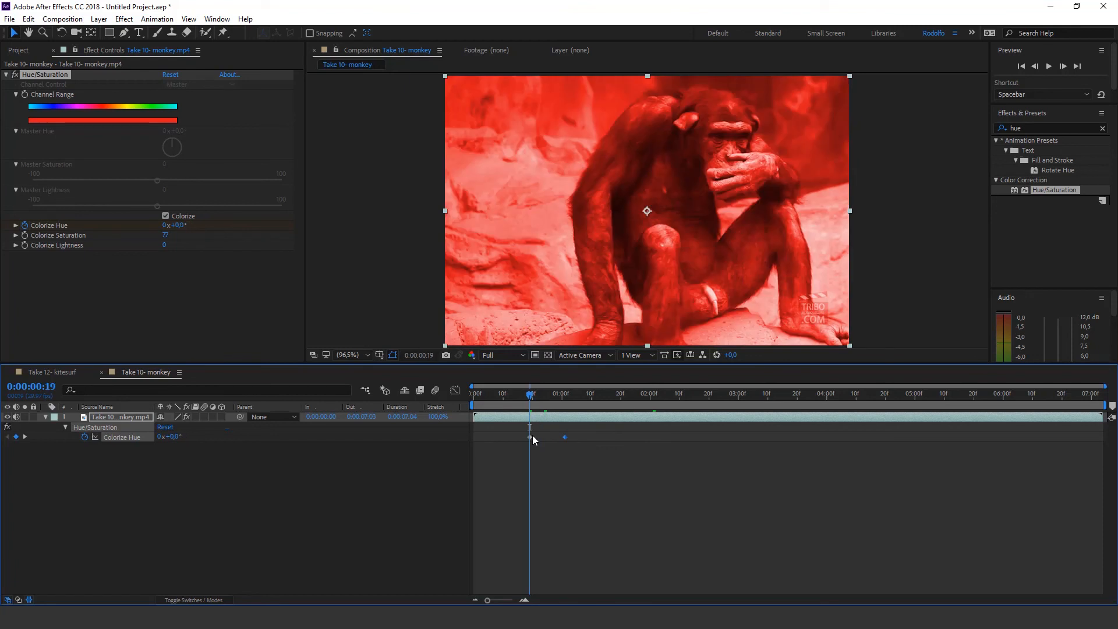
{"action": "key", "text": "b"}
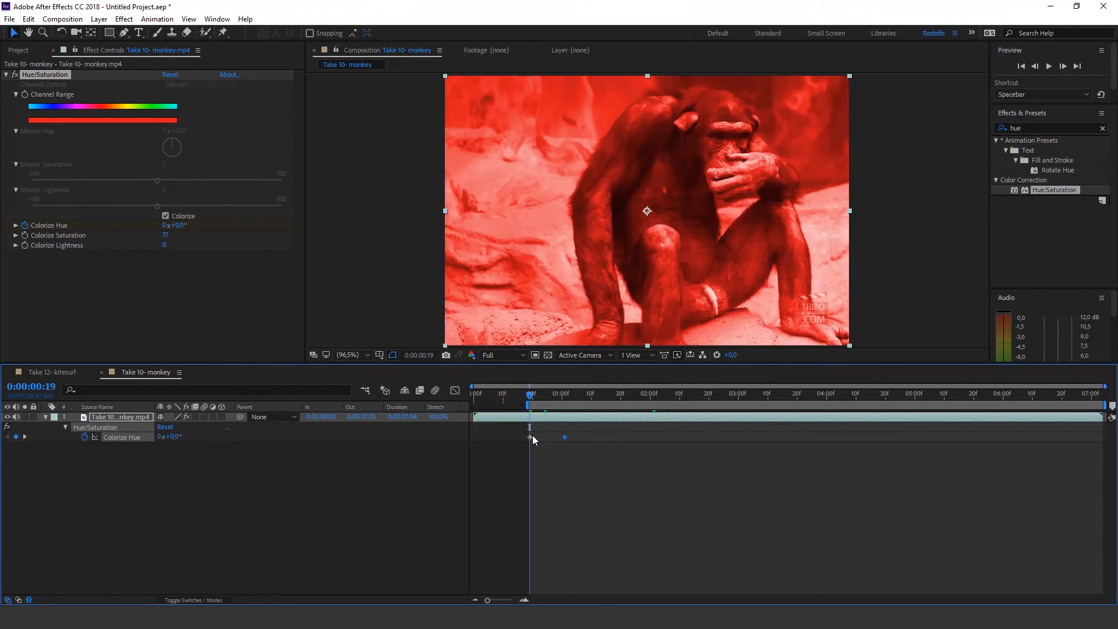
{"action": "key", "text": "k"}
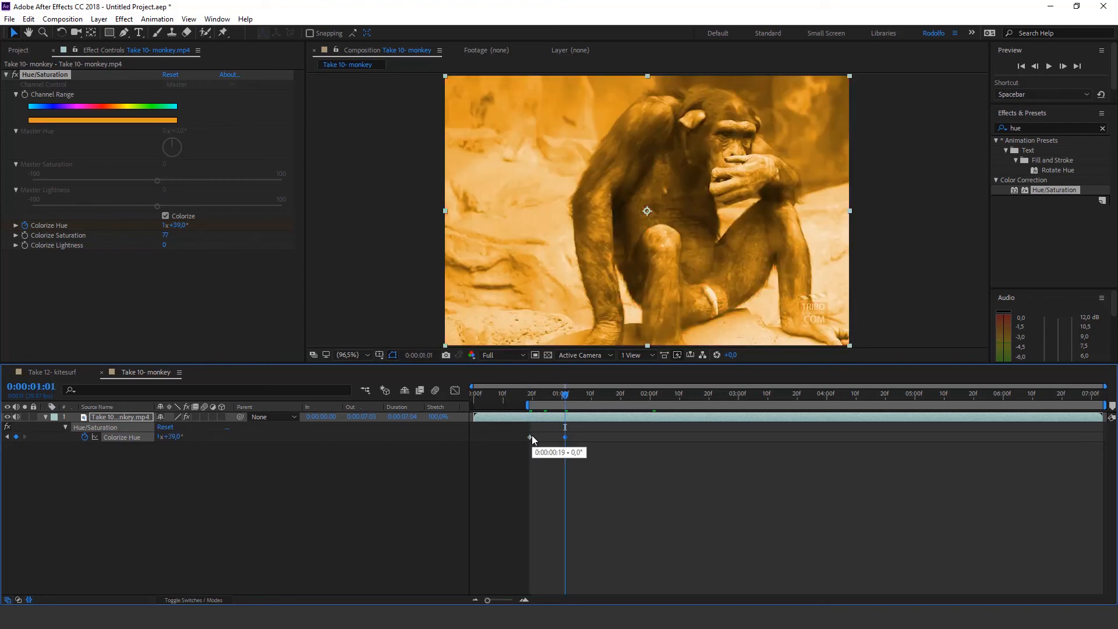
{"action": "key", "text": "n"}
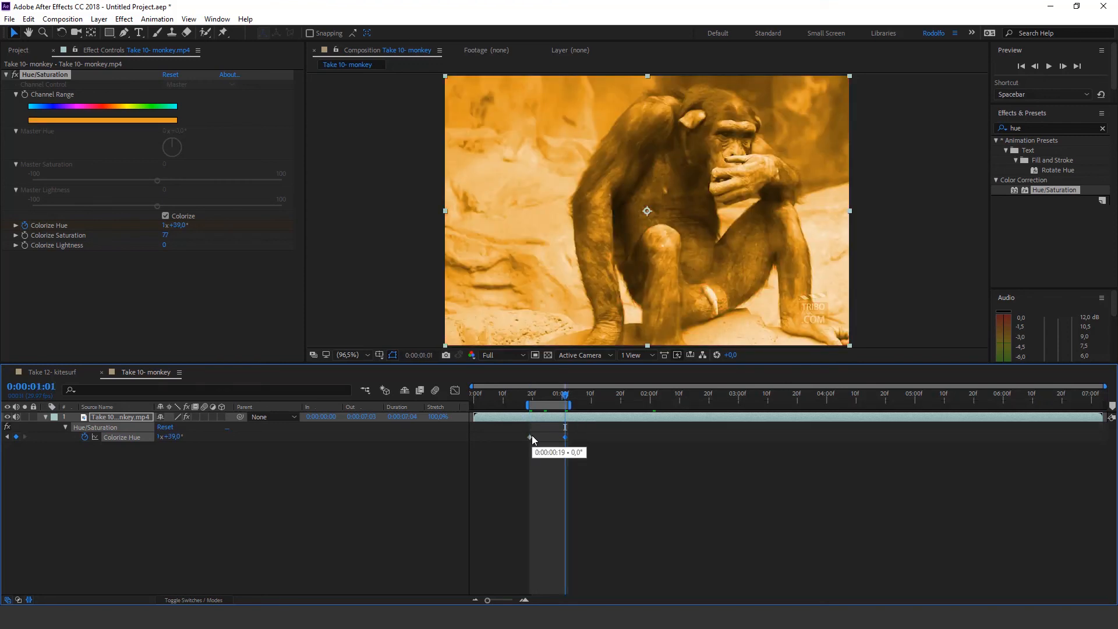
{"action": "right_click", "coordinate": [547, 408]}
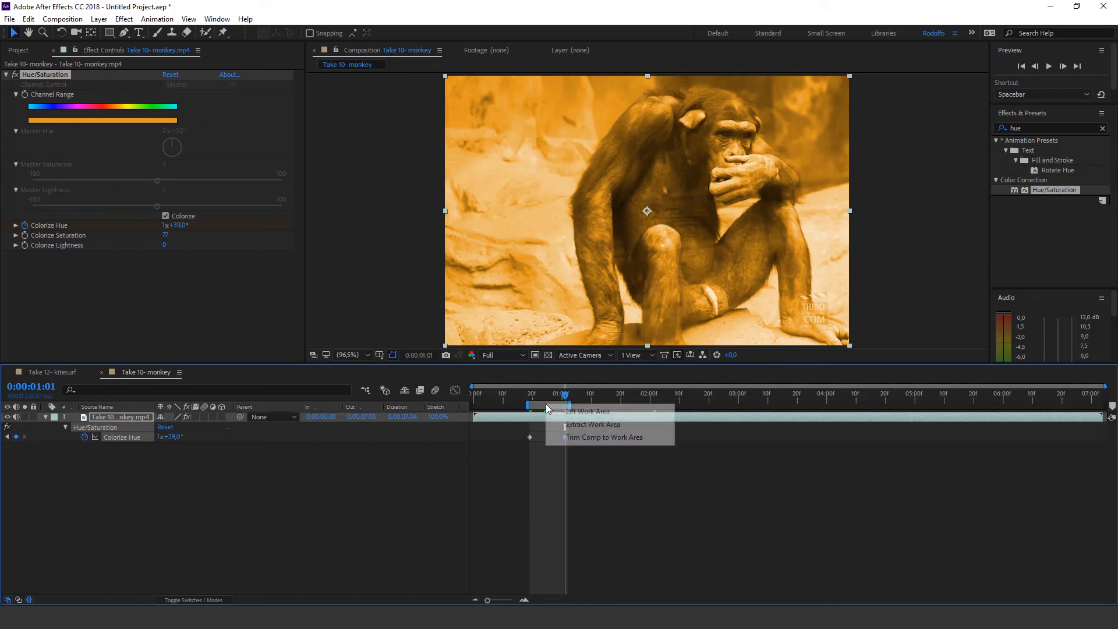
{"action": "left_click", "coordinate": [574, 437]}
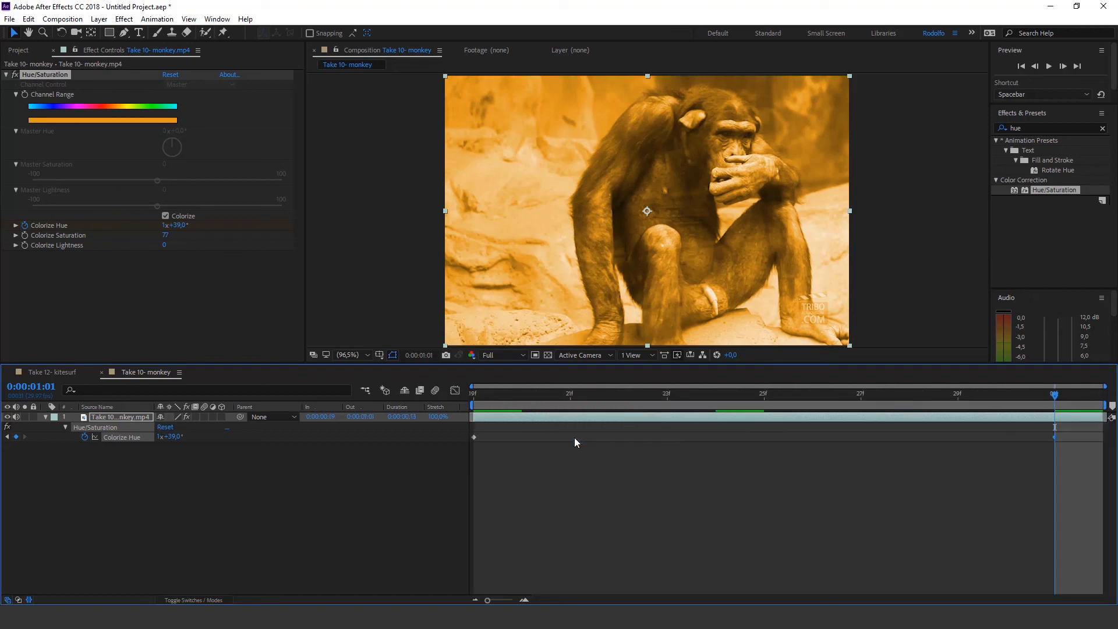
Preview the hue animation in the trimmed composition and scrub through its color changes
{"action": "key", "text": "space"}
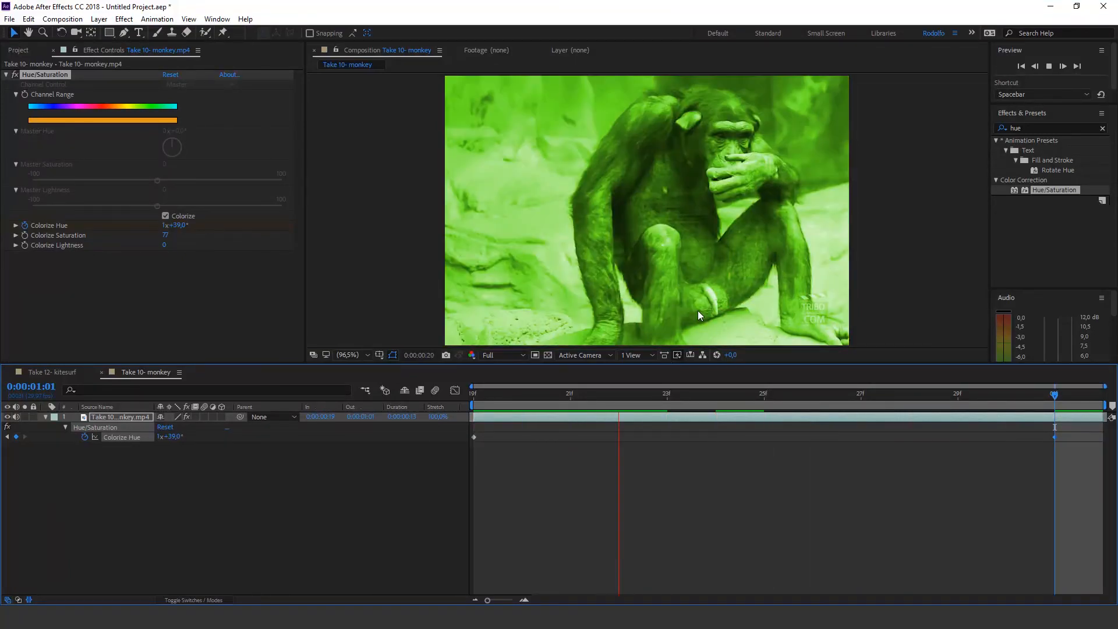
{"action": "left_click_drag", "start_coordinate": [504, 402], "coordinate": [826, 367]}
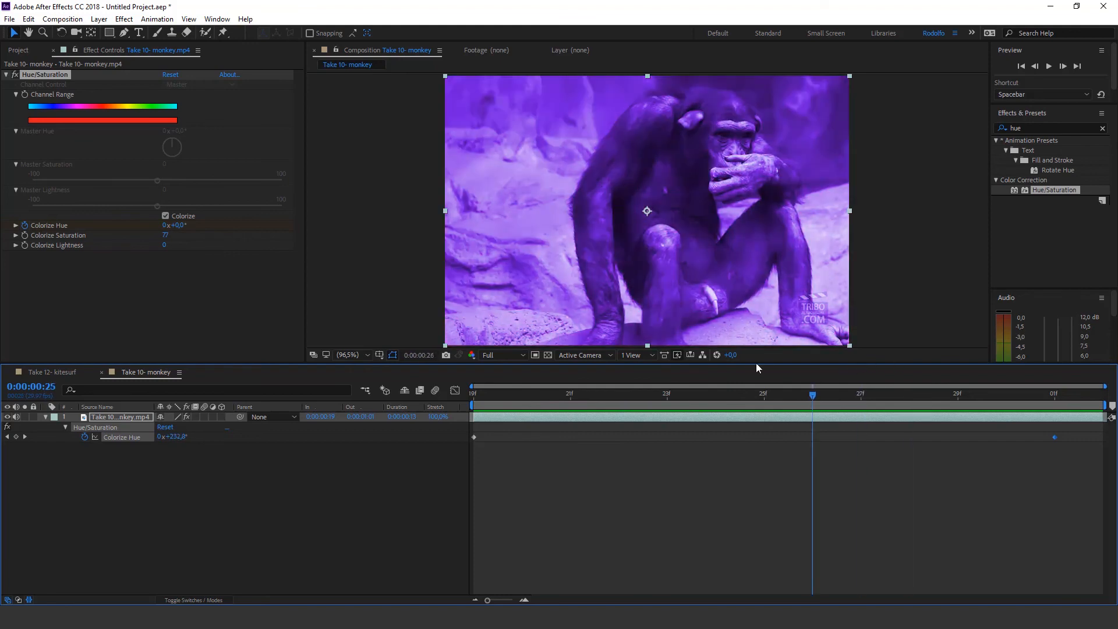
{"action": "left_click_drag", "start_coordinate": [757, 367], "coordinate": [762, 368]}
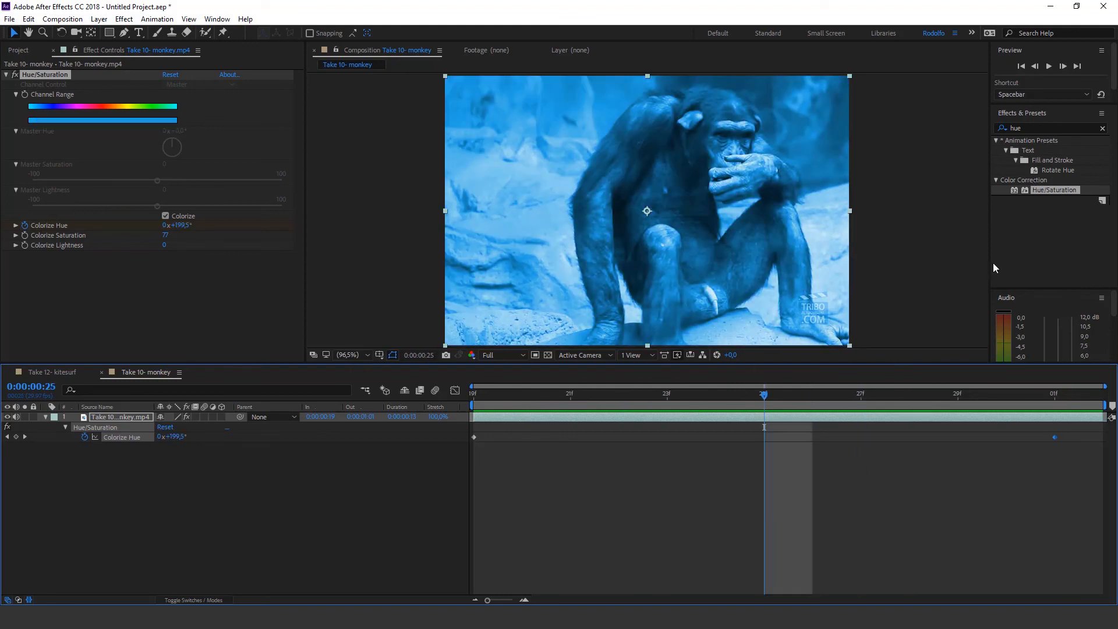